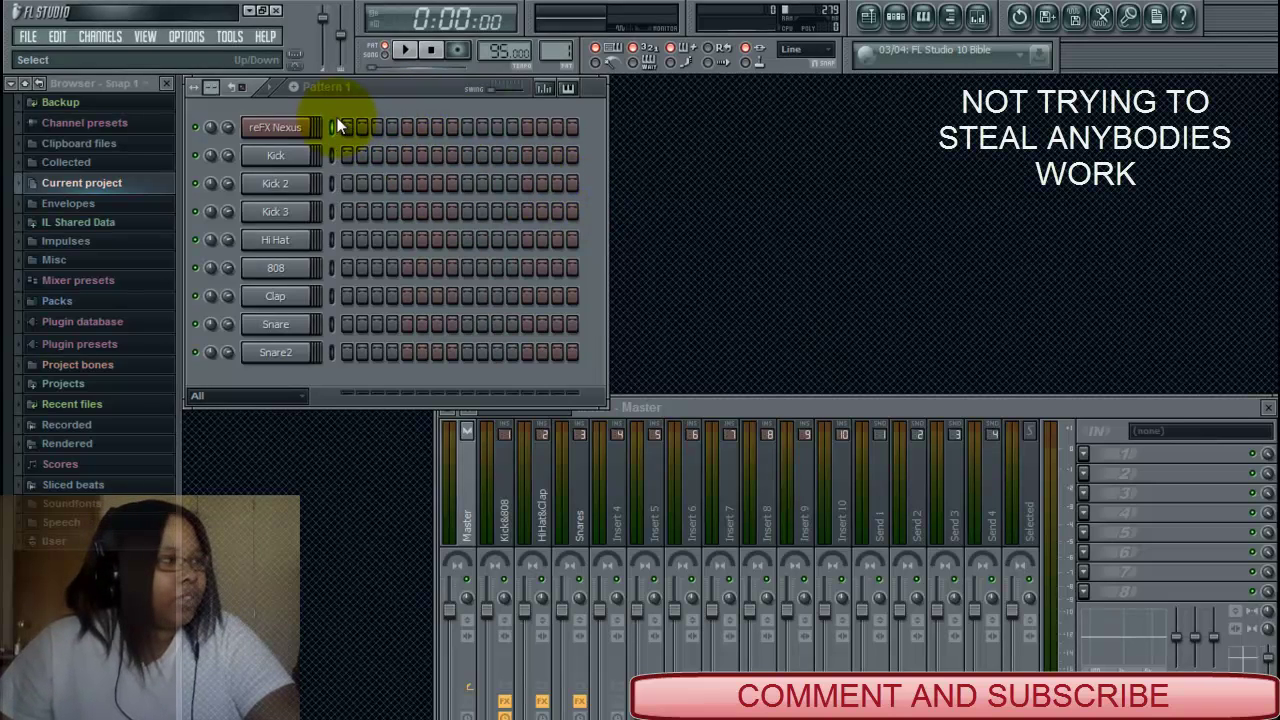
Import the lil_wayne_mirror_feat_bruno_mars MIDI file from the Desktop as a new project, with all tracks, Fruity LSD and one channel per track.
{"action": "left_click", "coordinate": [23, 37]}
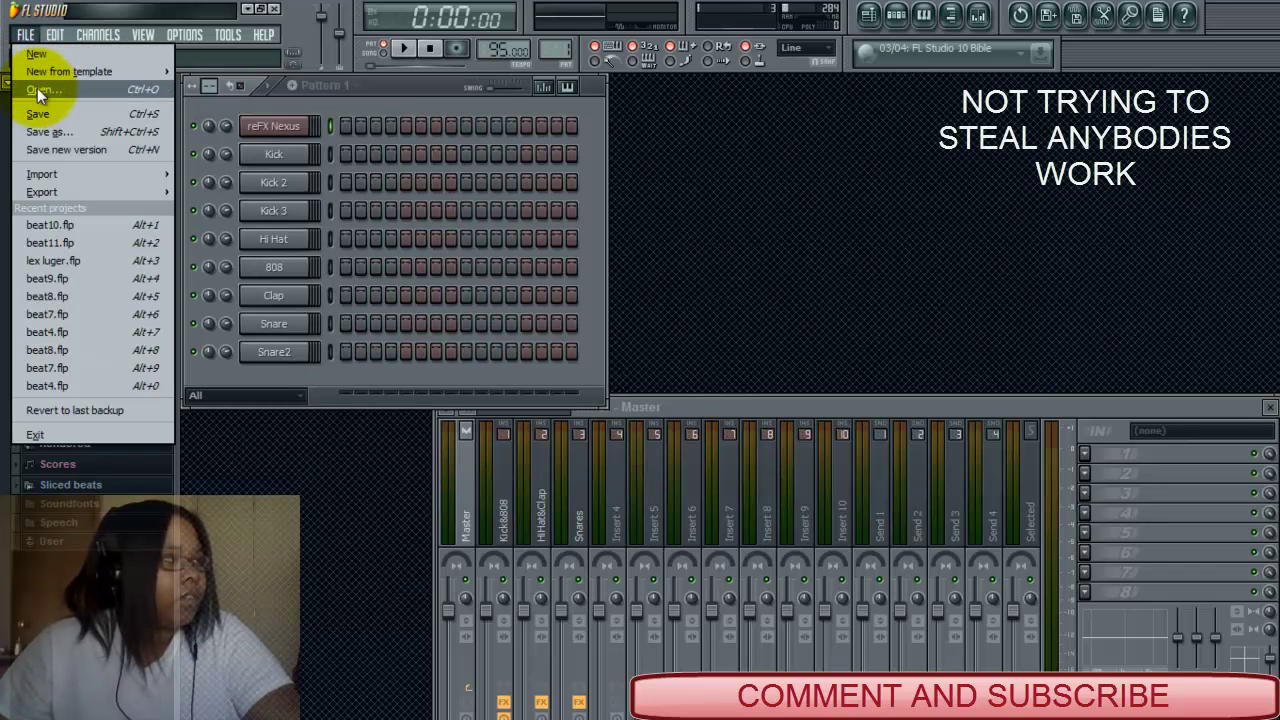
{"action": "left_click", "coordinate": [37, 88]}
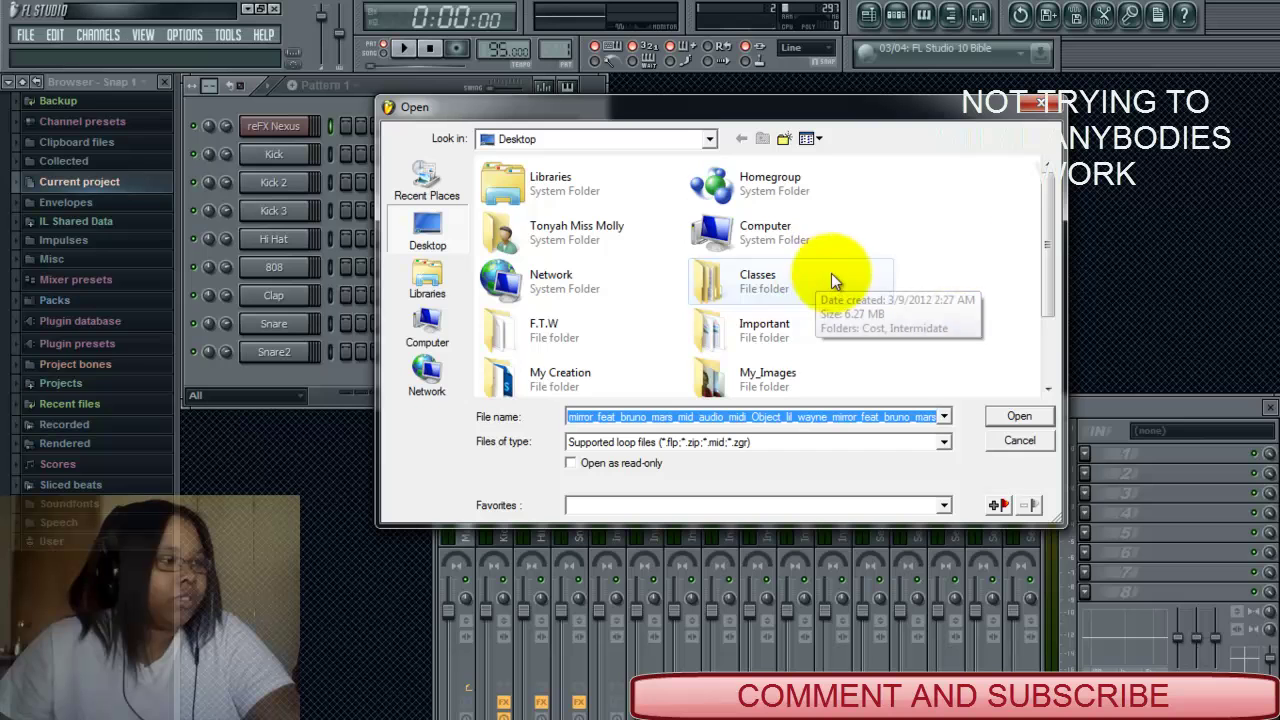
{"action": "left_click_drag", "start_coordinate": [1050, 235], "coordinate": [1032, 305]}
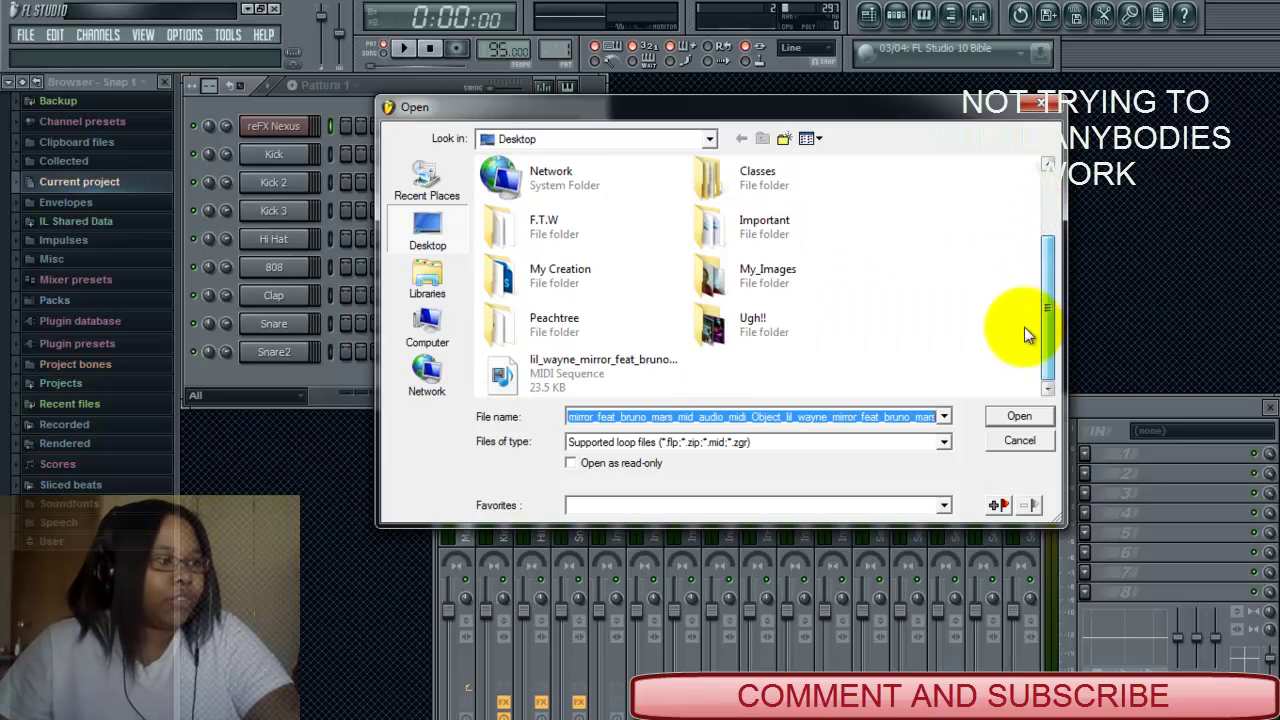
{"action": "left_click", "coordinate": [596, 365]}
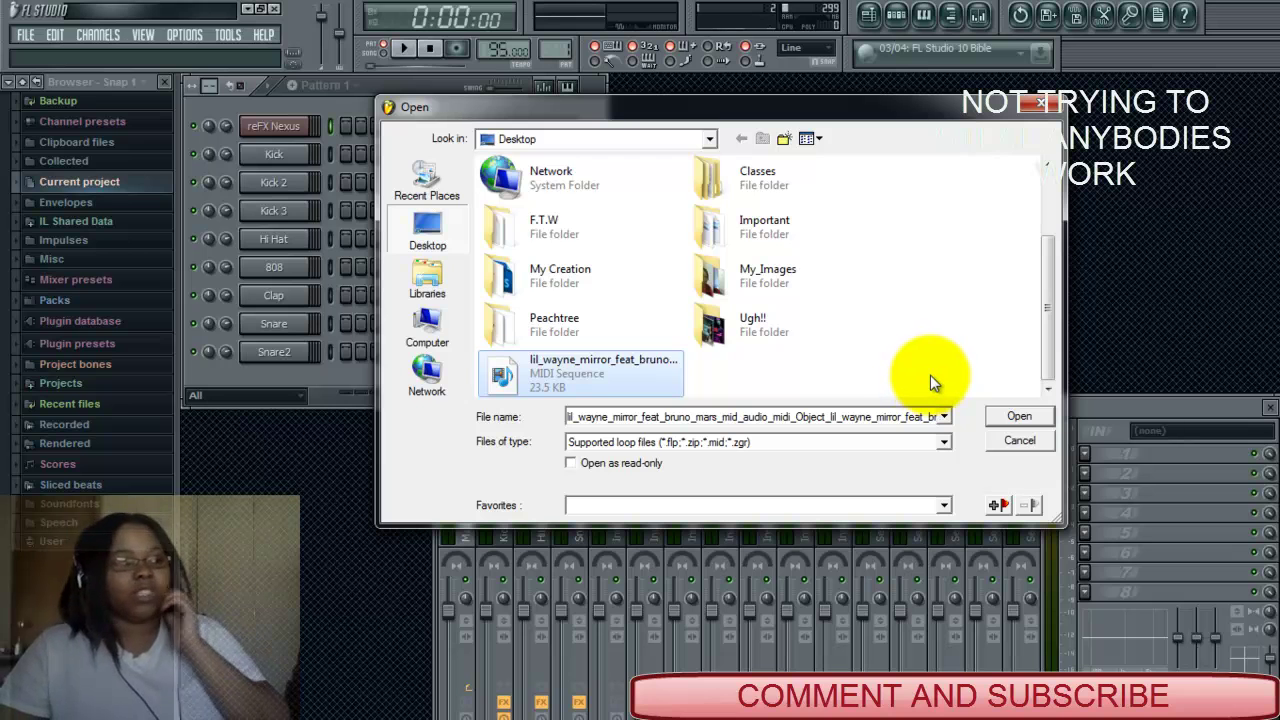
{"action": "left_click", "coordinate": [1018, 418]}
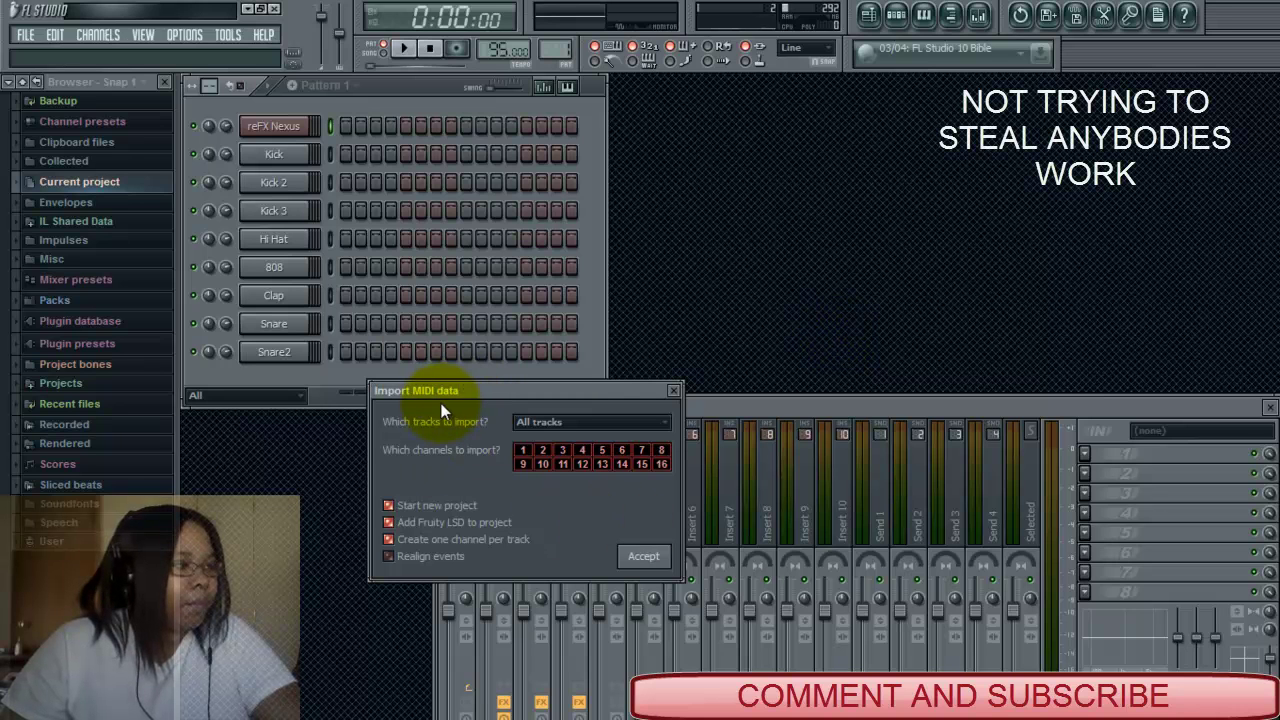
{"action": "left_click", "coordinate": [643, 556]}
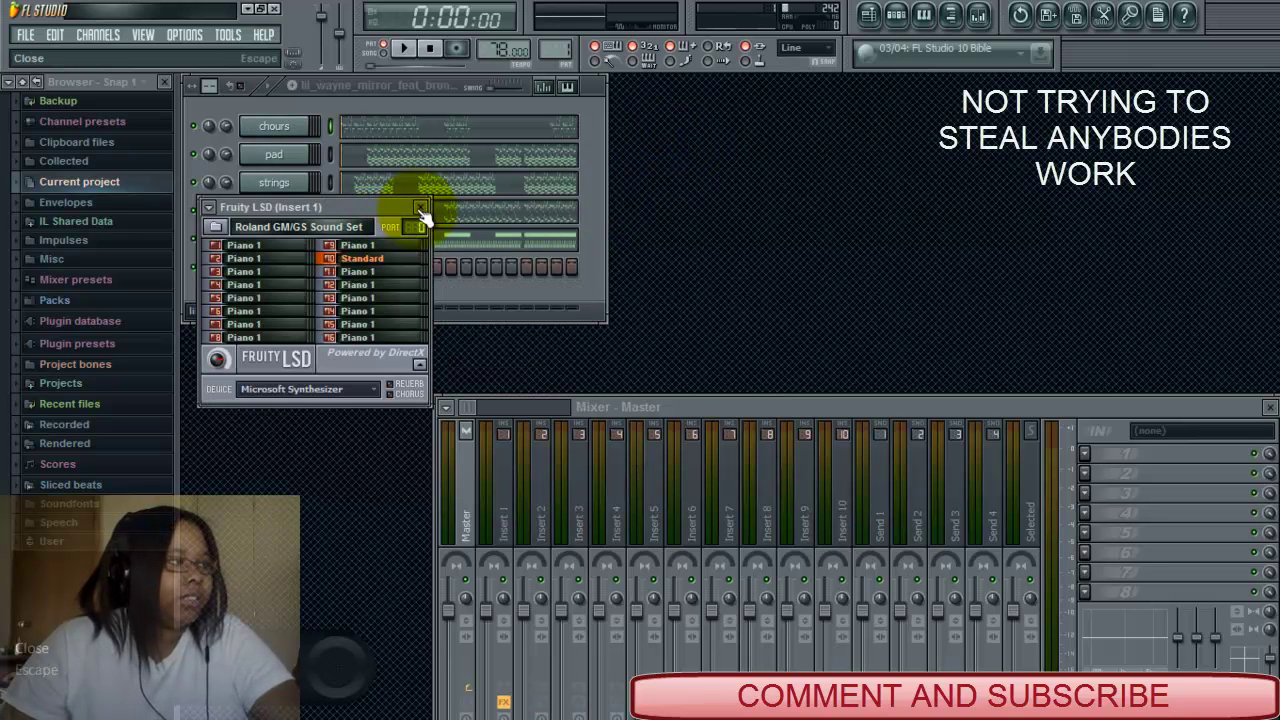
Close the Fruity LSD window and audition the imported pattern briefly.
{"action": "left_click", "coordinate": [420, 207]}
{"action": "key", "text": "space"}
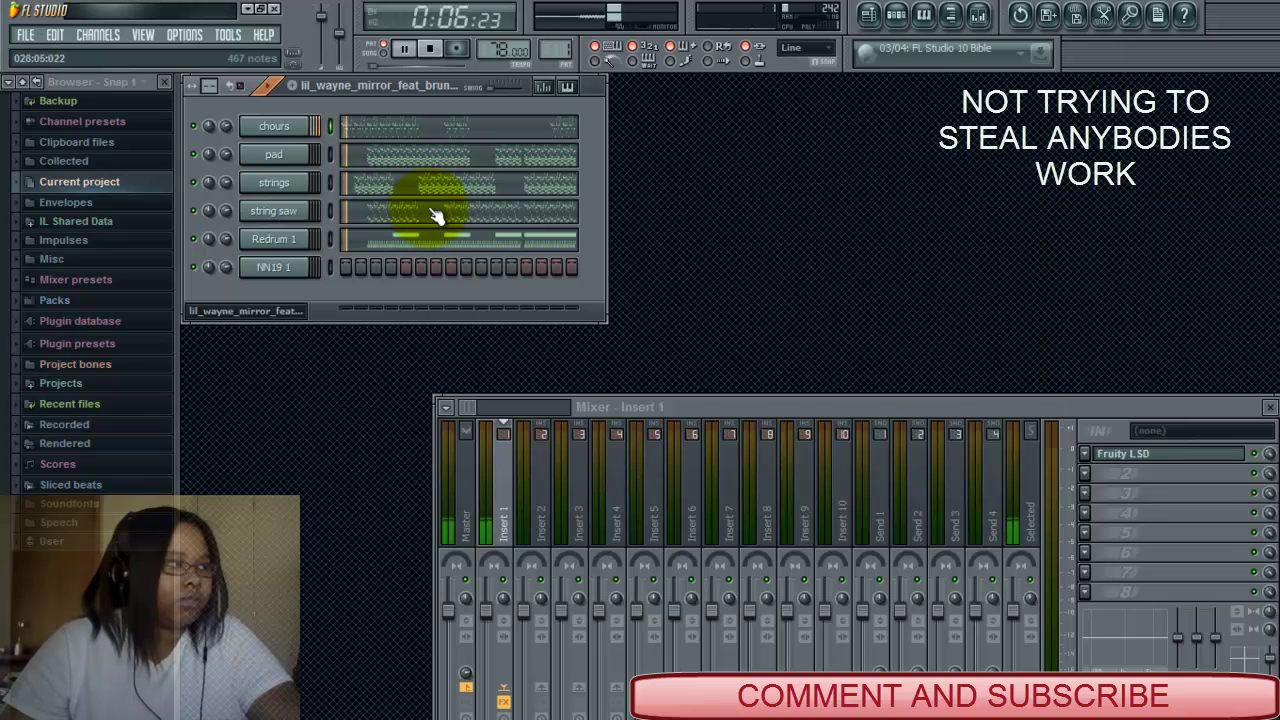
{"action": "key", "text": "space"}
Place the imported pattern on Track 1 of the playlist, starting at bar 1, and close the playlist.
{"action": "left_click", "coordinate": [868, 14]}
{"action": "left_click", "coordinate": [342, 155]}
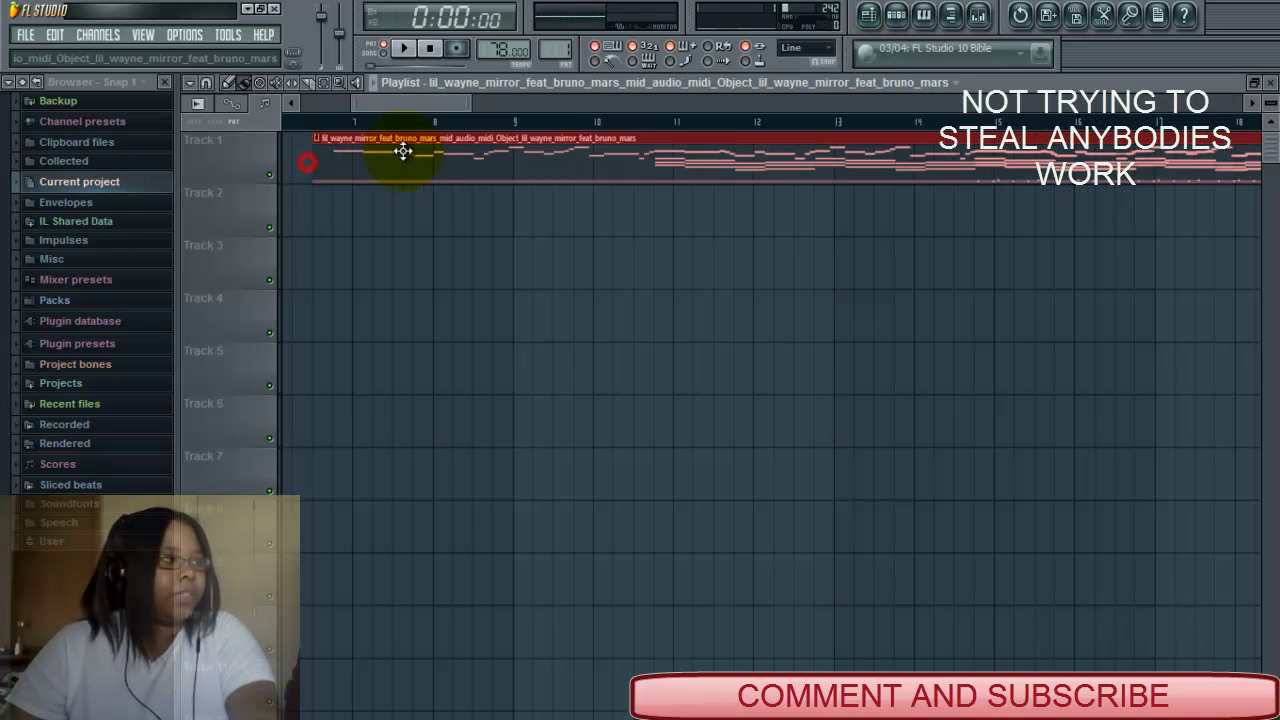
{"action": "left_click_drag", "start_coordinate": [389, 149], "coordinate": [303, 157]}
{"action": "left_click_drag", "start_coordinate": [443, 105], "coordinate": [412, 141]}
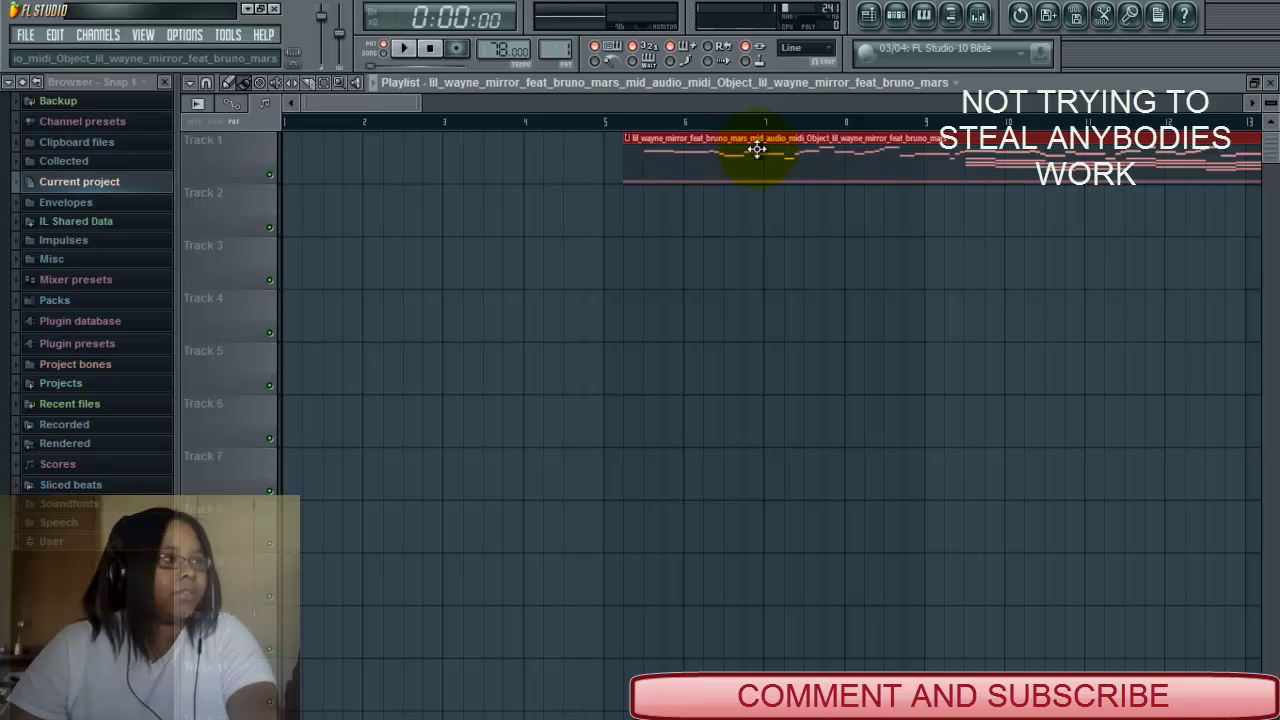
{"action": "left_click_drag", "start_coordinate": [743, 137], "coordinate": [234, 180]}
{"action": "left_click_drag", "start_coordinate": [352, 101], "coordinate": [300, 107]}
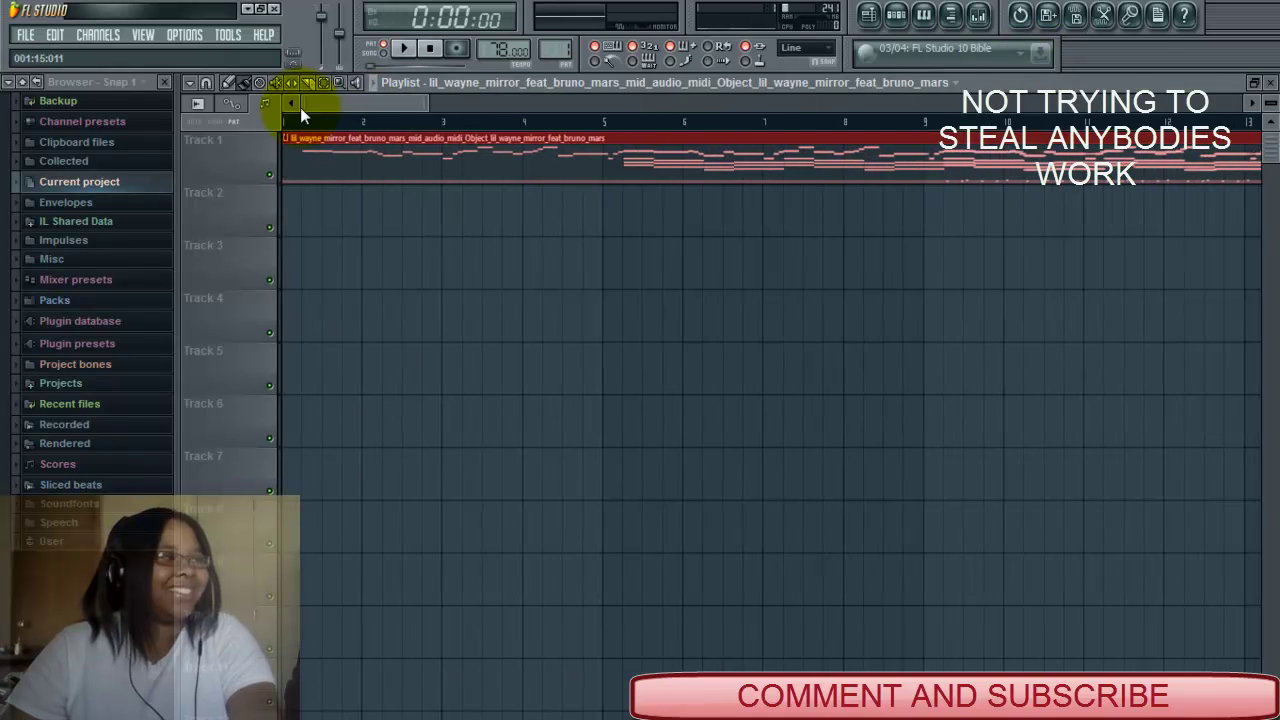
{"action": "left_click", "coordinate": [1270, 83]}
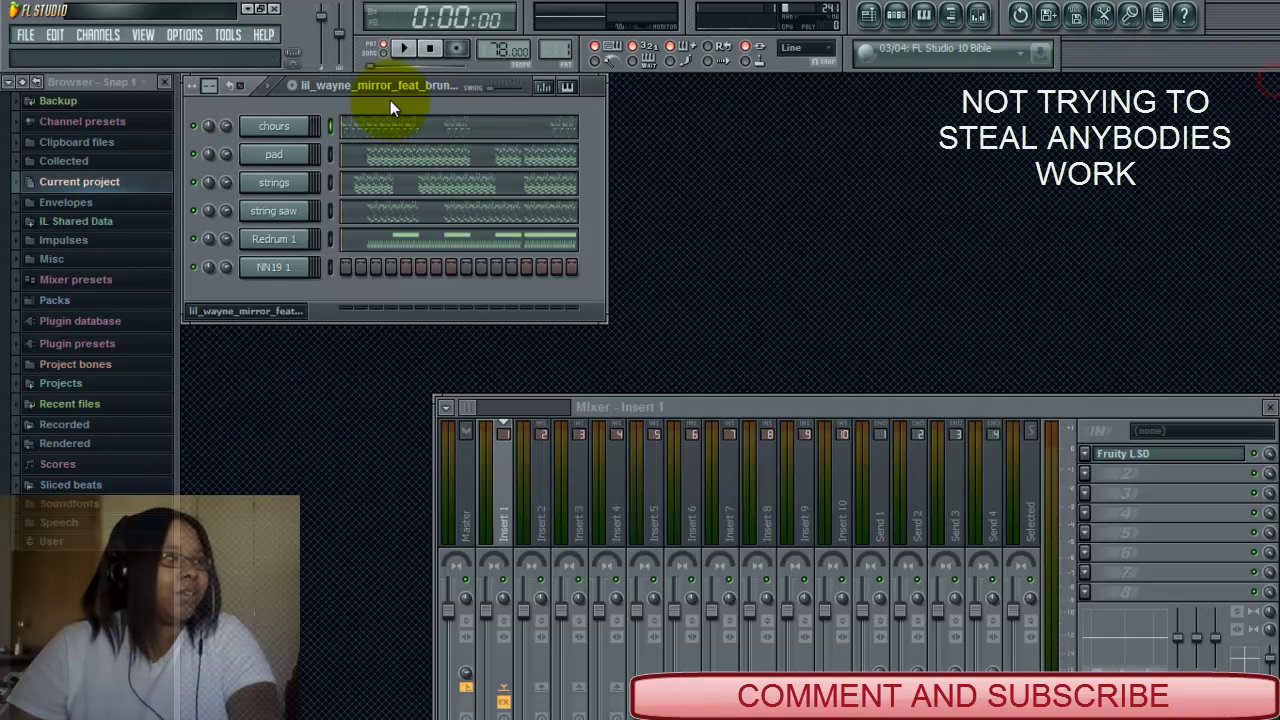
Clone the imported pattern and rename the copy "new sounds".
{"action": "left_click", "coordinate": [452, 88]}
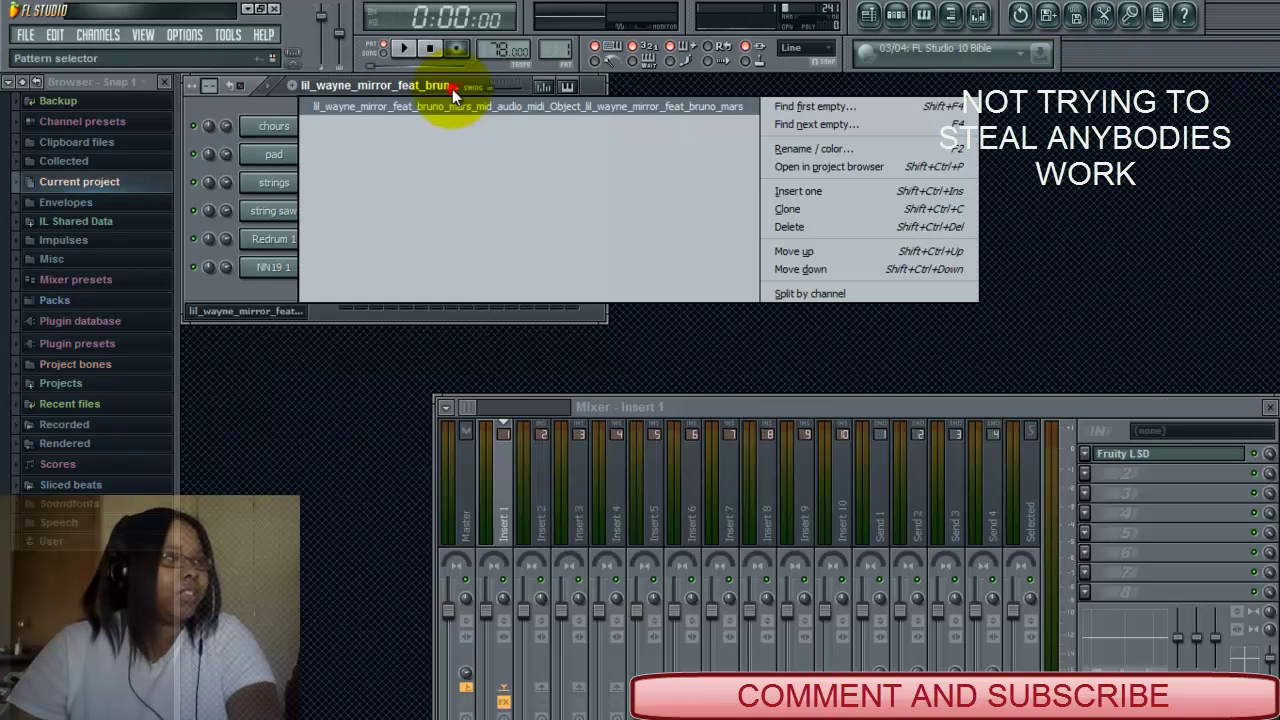
{"action": "left_click", "coordinate": [792, 207]}
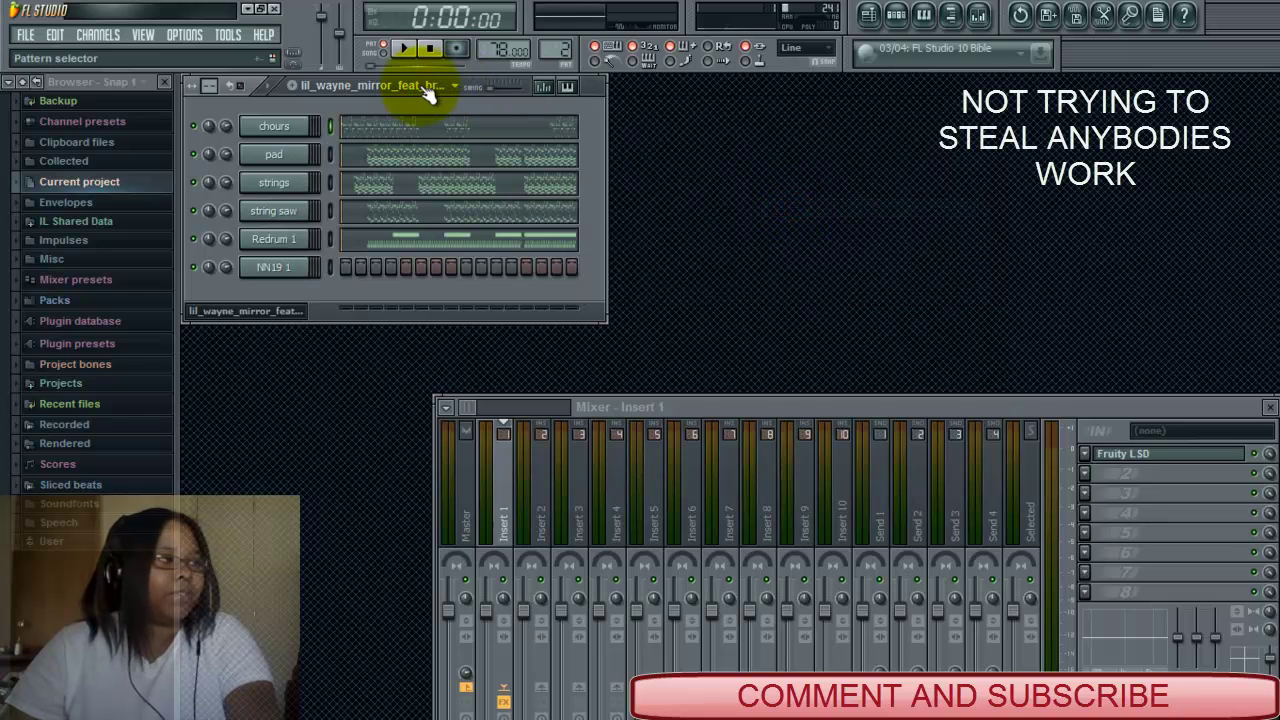
{"action": "left_click", "coordinate": [420, 86]}
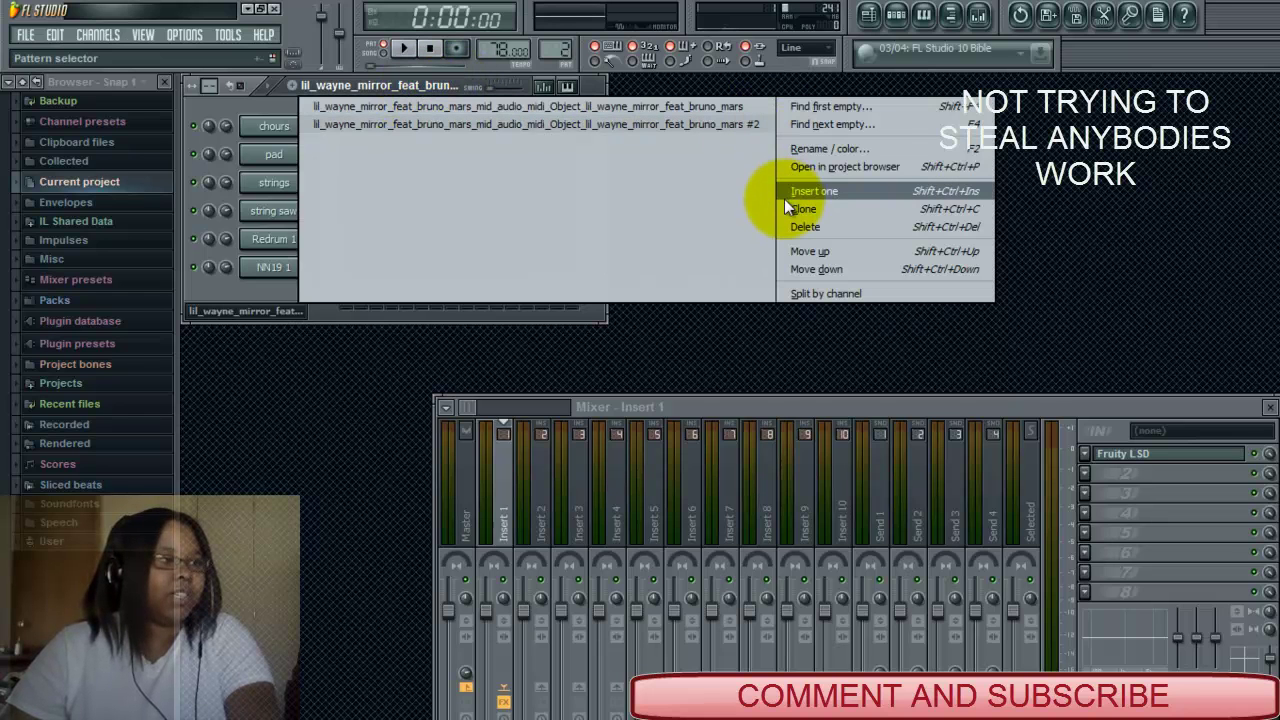
{"action": "left_click", "coordinate": [821, 150]}
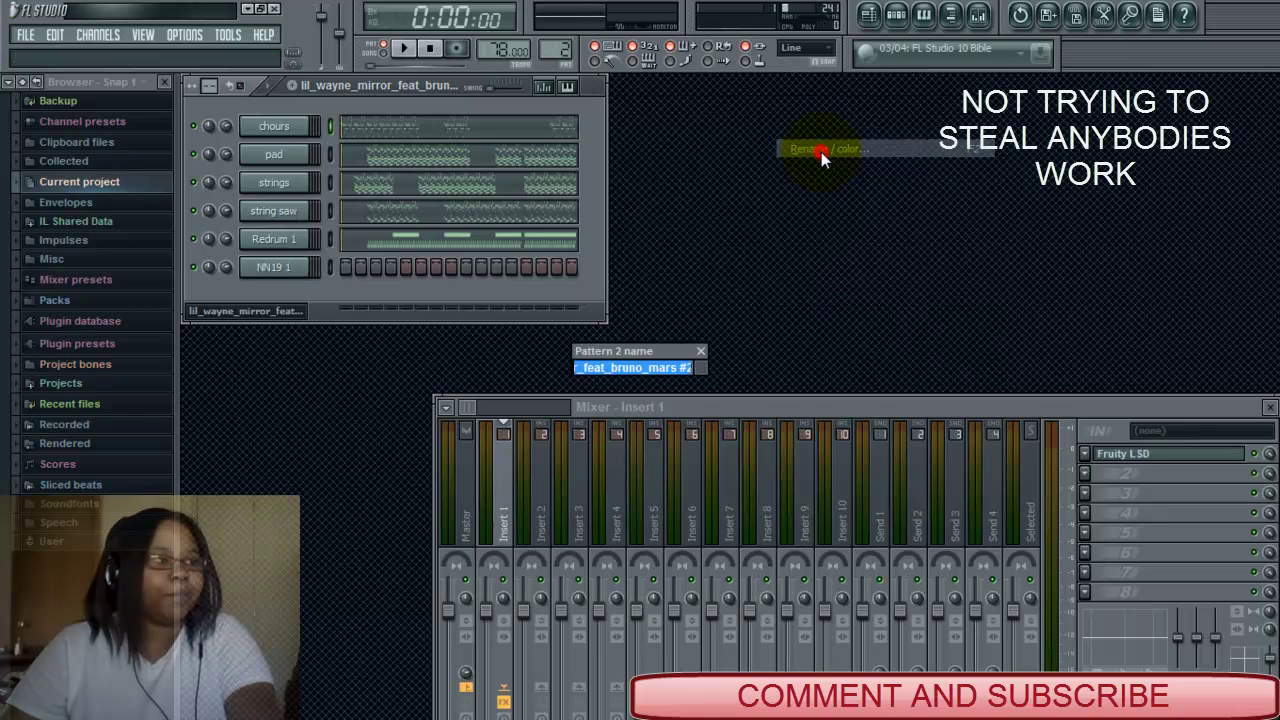
{"action": "type", "text": "new sounds"}
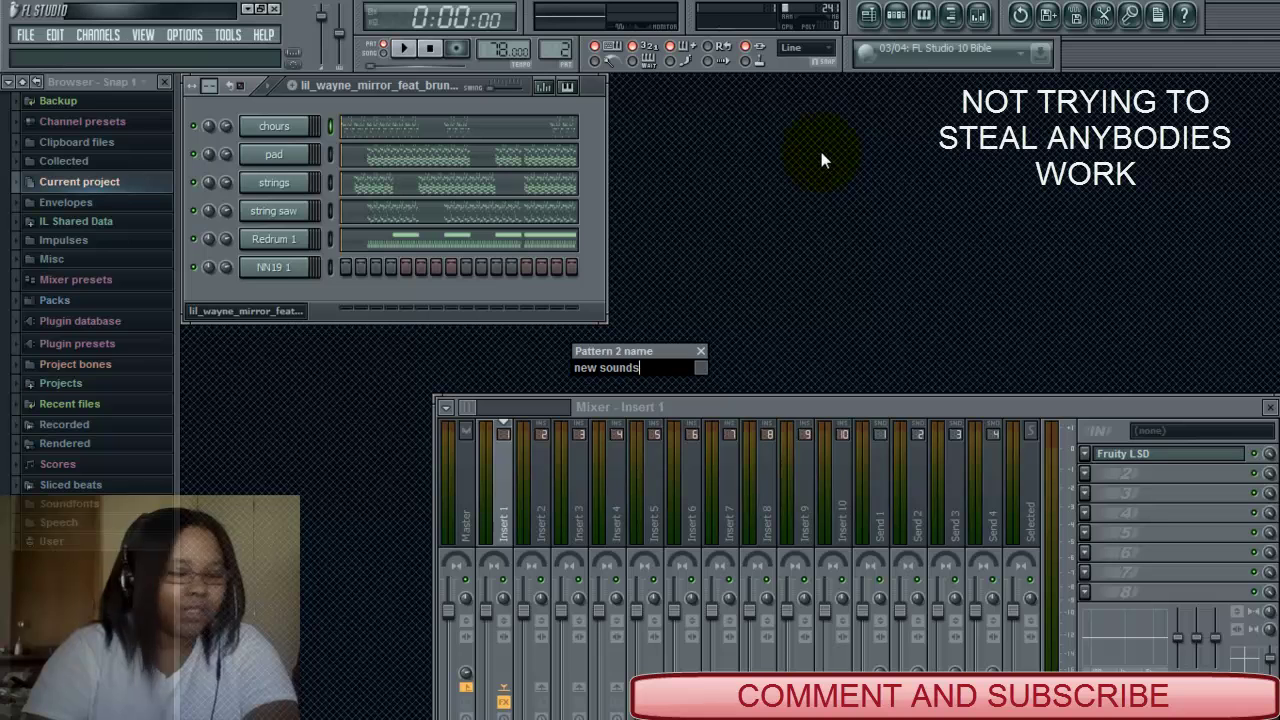
{"action": "key", "text": "Return"}
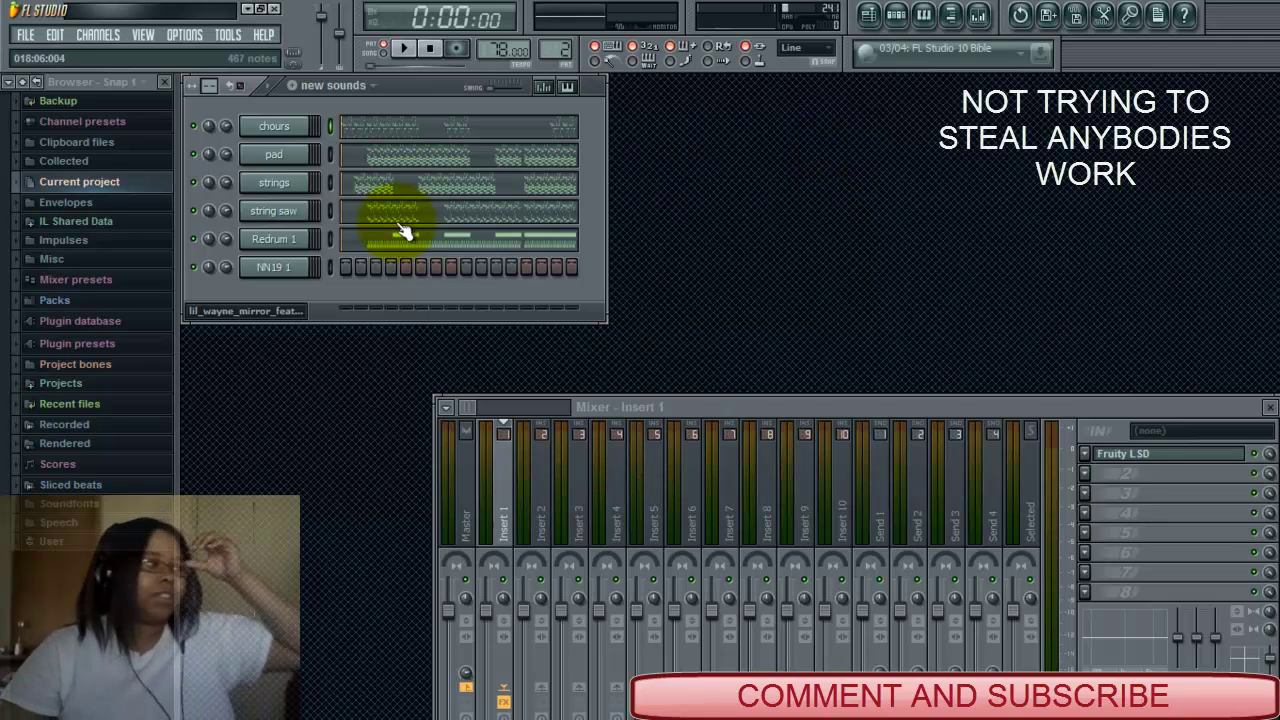
Delete the empty NN19 1 channel from the project.
{"action": "left_click", "coordinate": [278, 270]}
{"action": "right_click", "coordinate": [272, 272]}
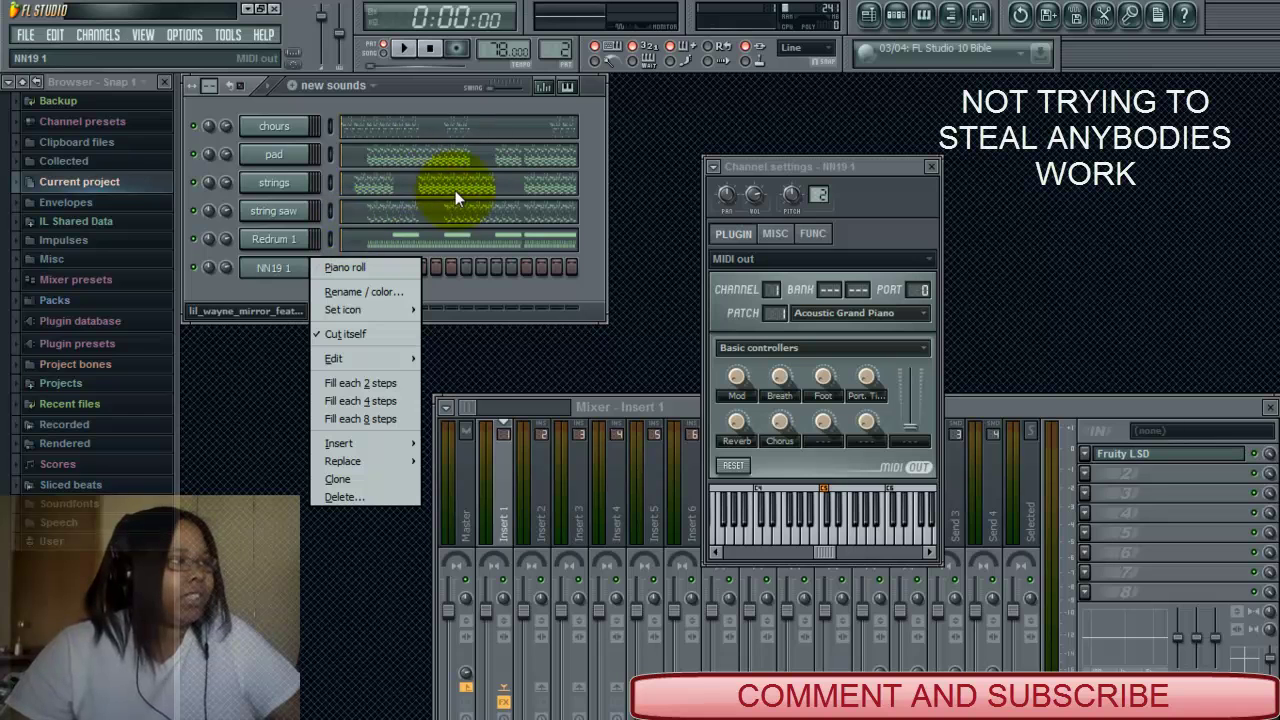
{"action": "left_click", "coordinate": [336, 497]}
{"action": "left_click", "coordinate": [728, 413]}
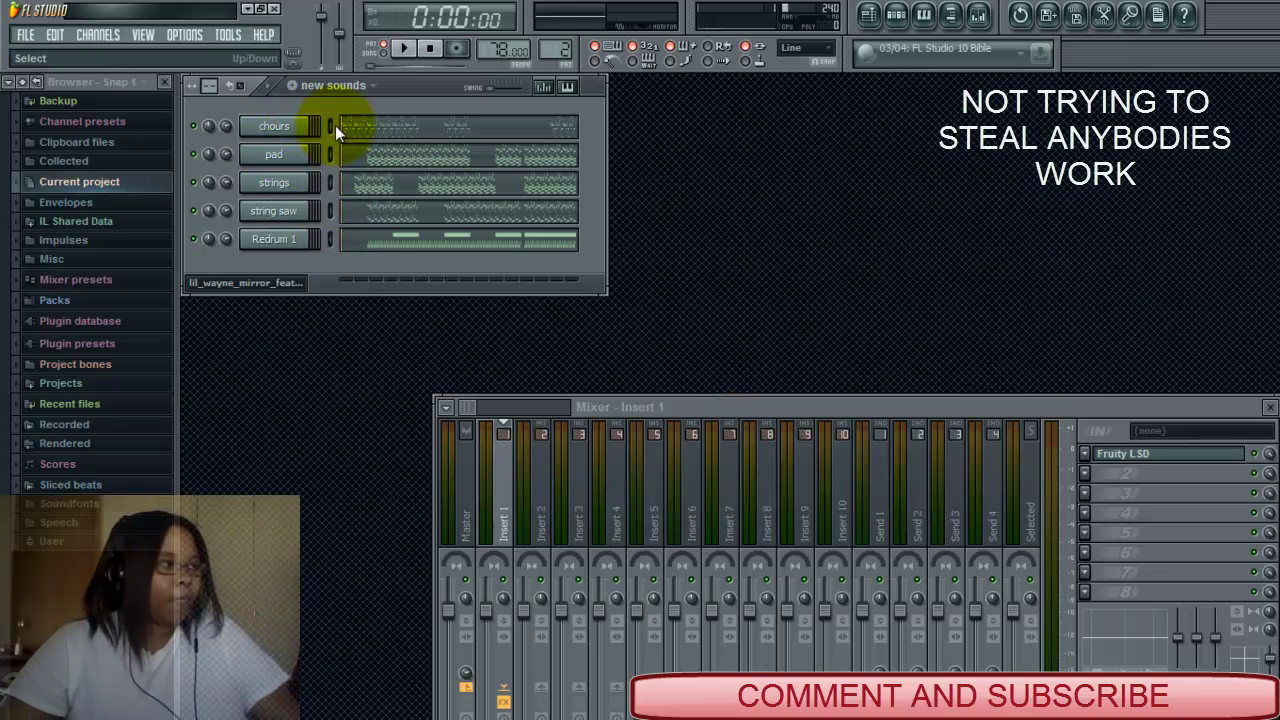
Insert a Hypersonic channel beside Redrum 1 and move its plugin window clear of the channel list.
{"action": "left_click", "coordinate": [274, 211]}
{"action": "left_click", "coordinate": [280, 240], "text": "ctrl"}
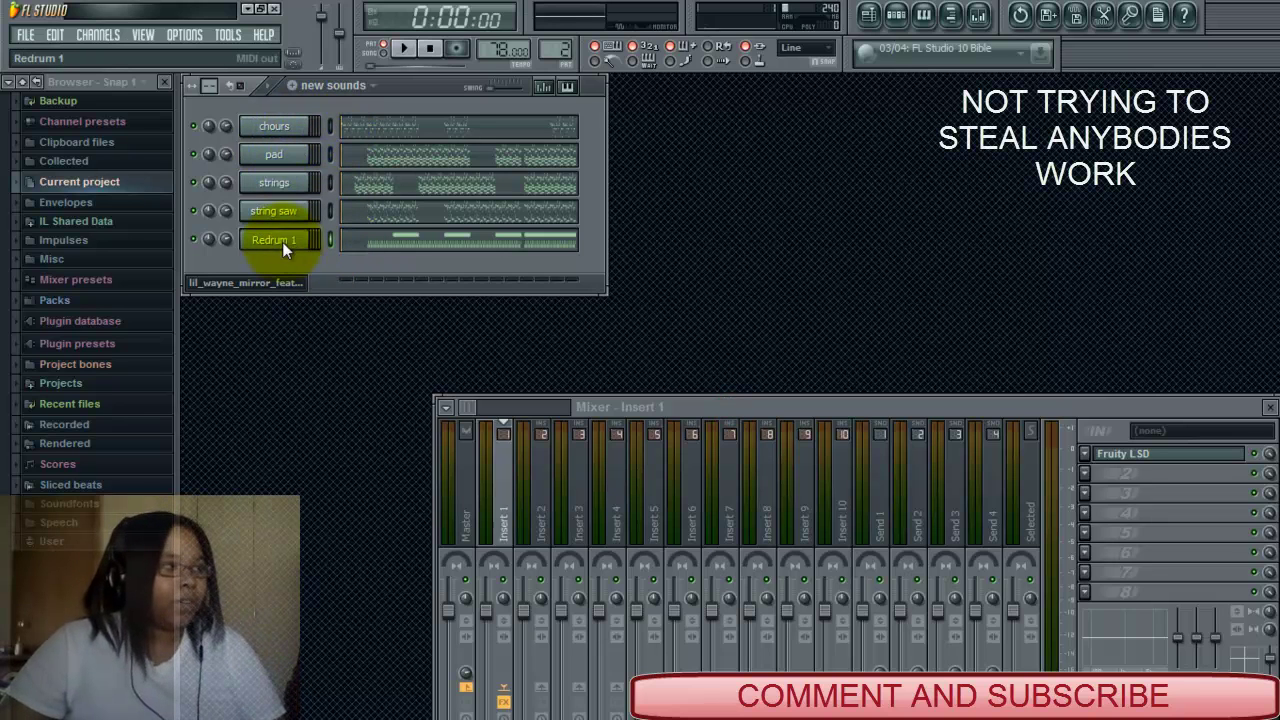
{"action": "right_click", "coordinate": [284, 241]}
{"action": "mouse_move", "coordinate": [338, 413]}
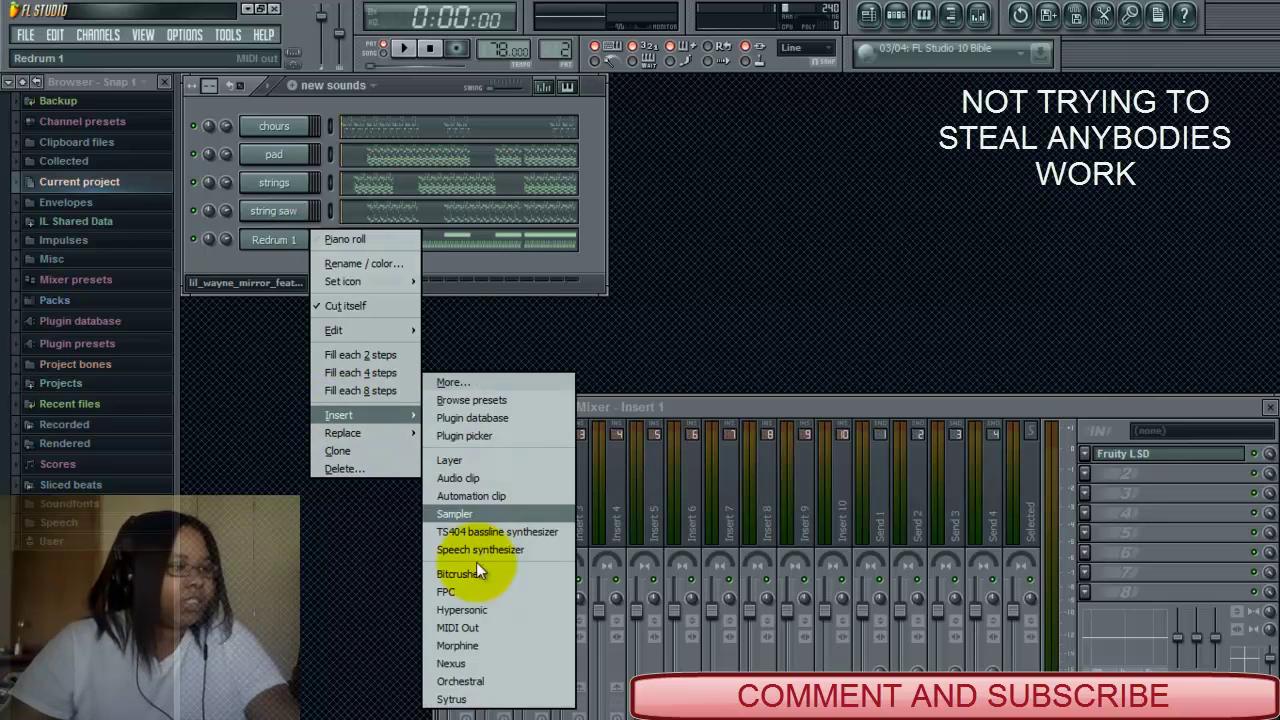
{"action": "left_click", "coordinate": [462, 610]}
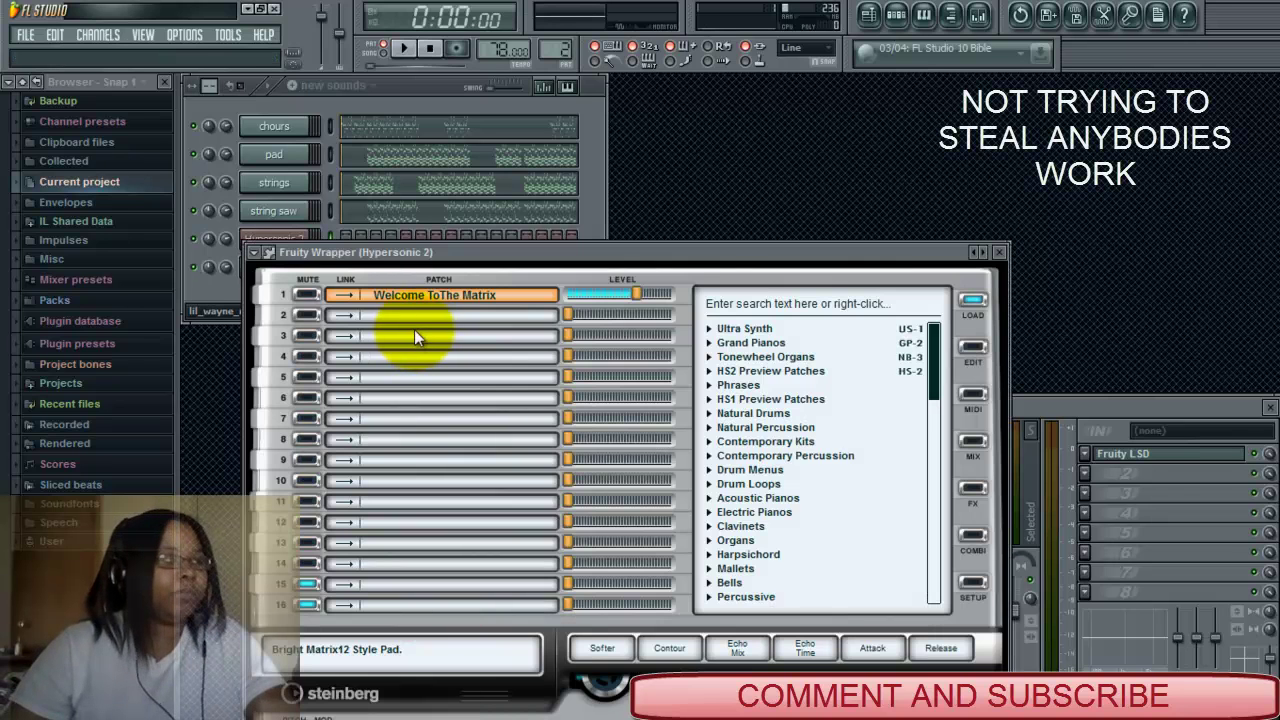
{"action": "left_click_drag", "start_coordinate": [660, 262], "coordinate": [880, 163]}
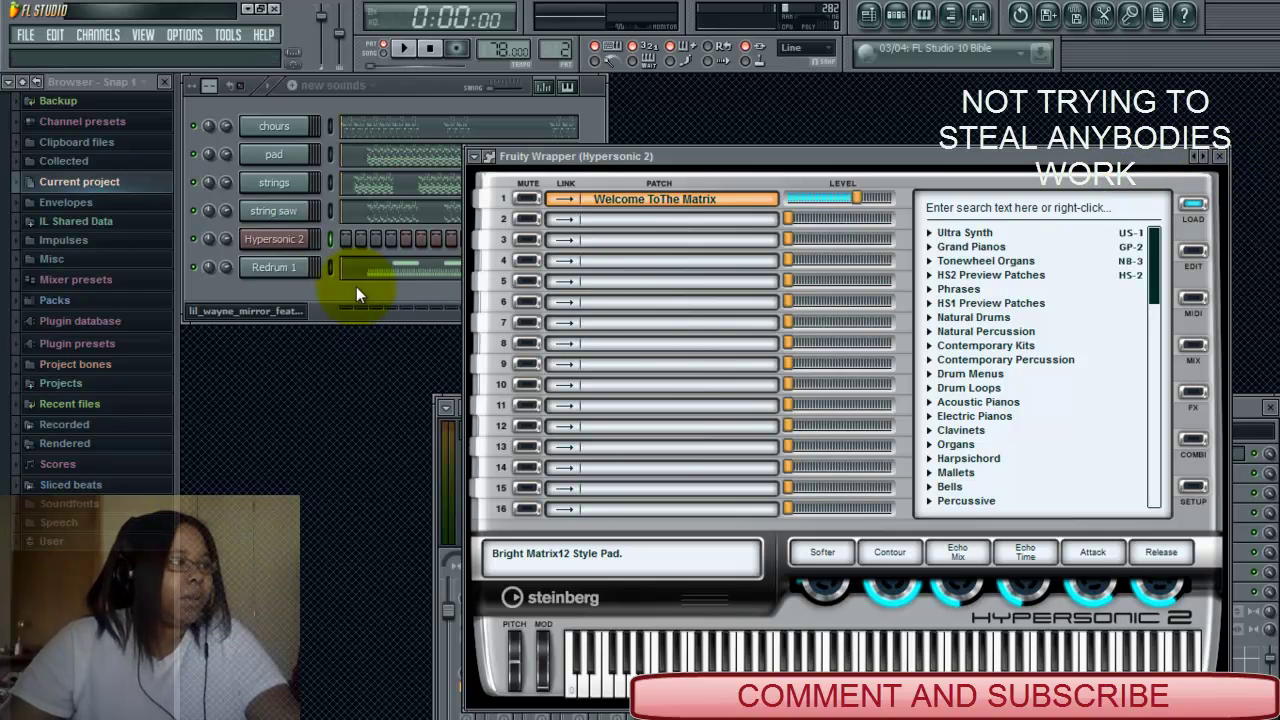
Select only the Hypersonic 2 channel and move it below Redrum 1.
{"action": "left_click", "coordinate": [331, 244]}
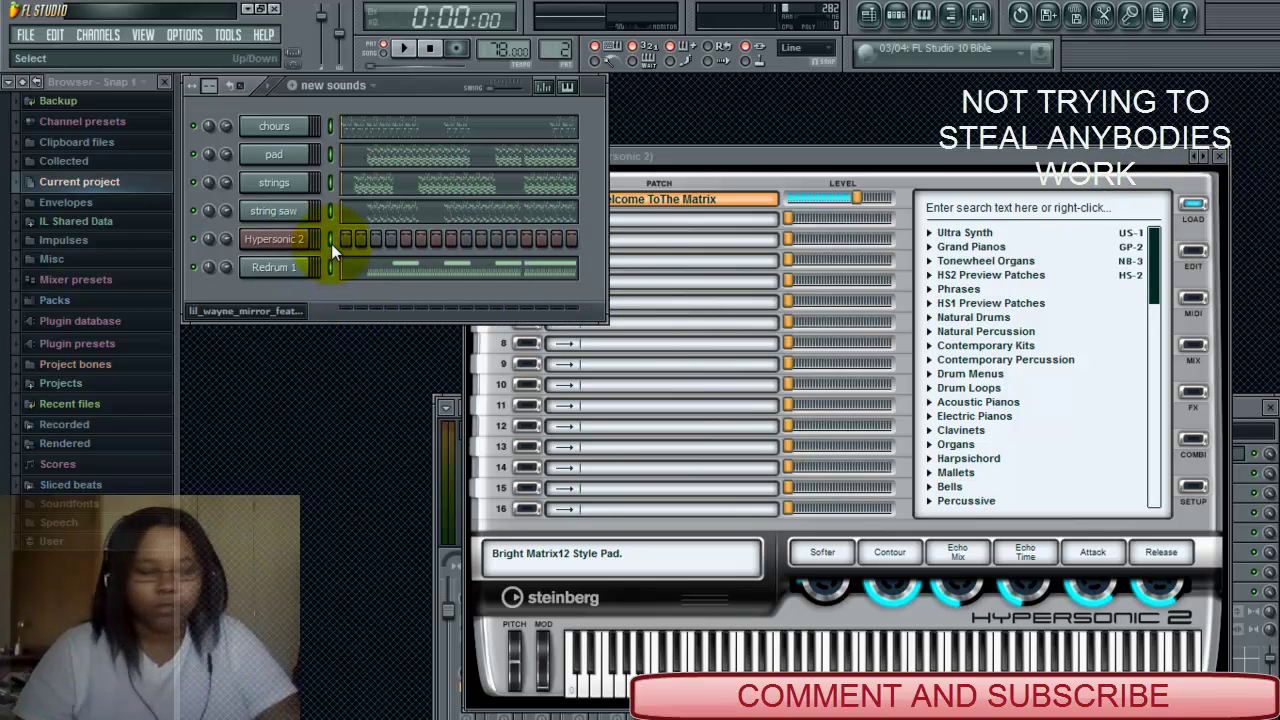
{"action": "left_click", "coordinate": [329, 243]}
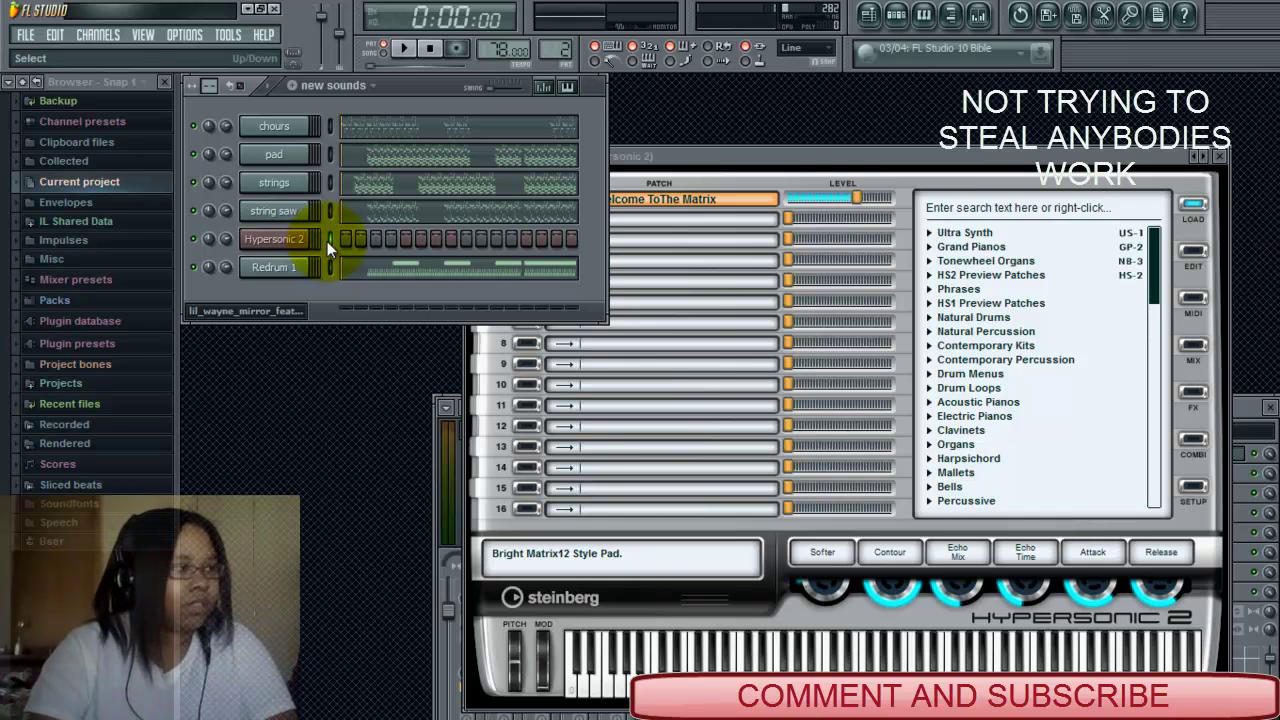
{"action": "key", "text": "alt+Down"}
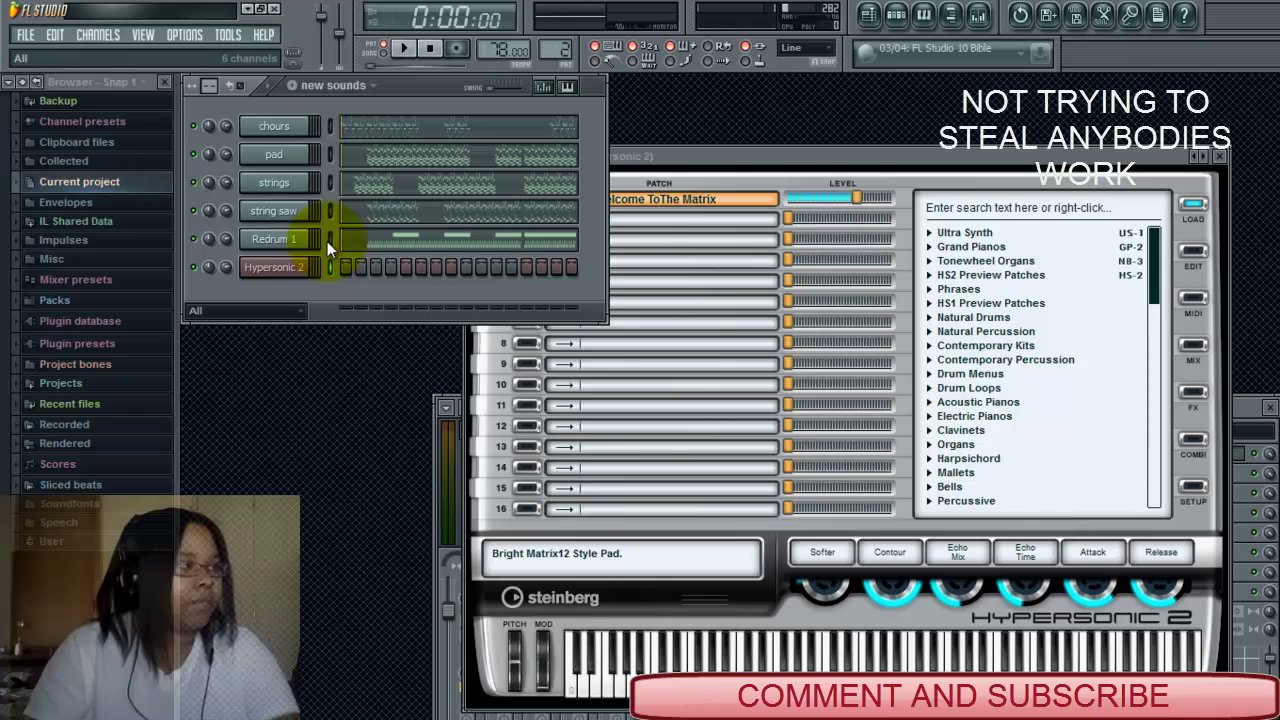
Insert a MIDI Out channel and move it below Hypersonic 2.
{"action": "right_click", "coordinate": [290, 263]}
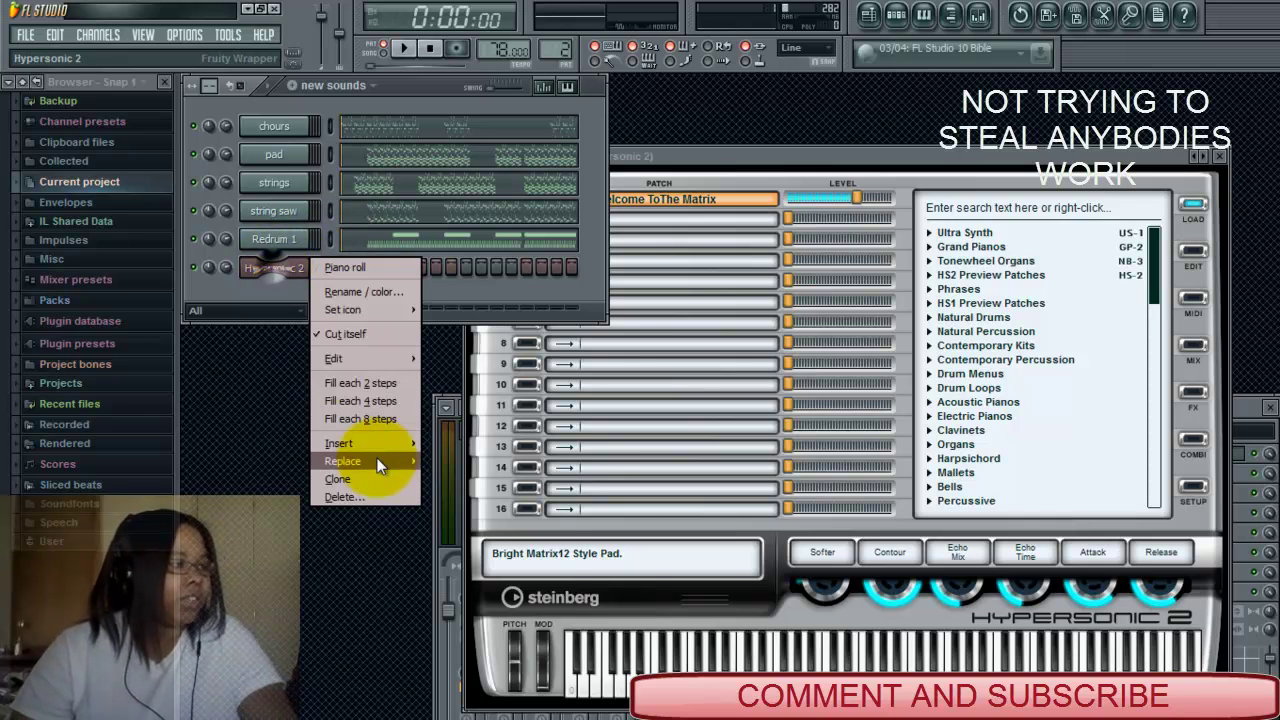
{"action": "mouse_move", "coordinate": [377, 444]}
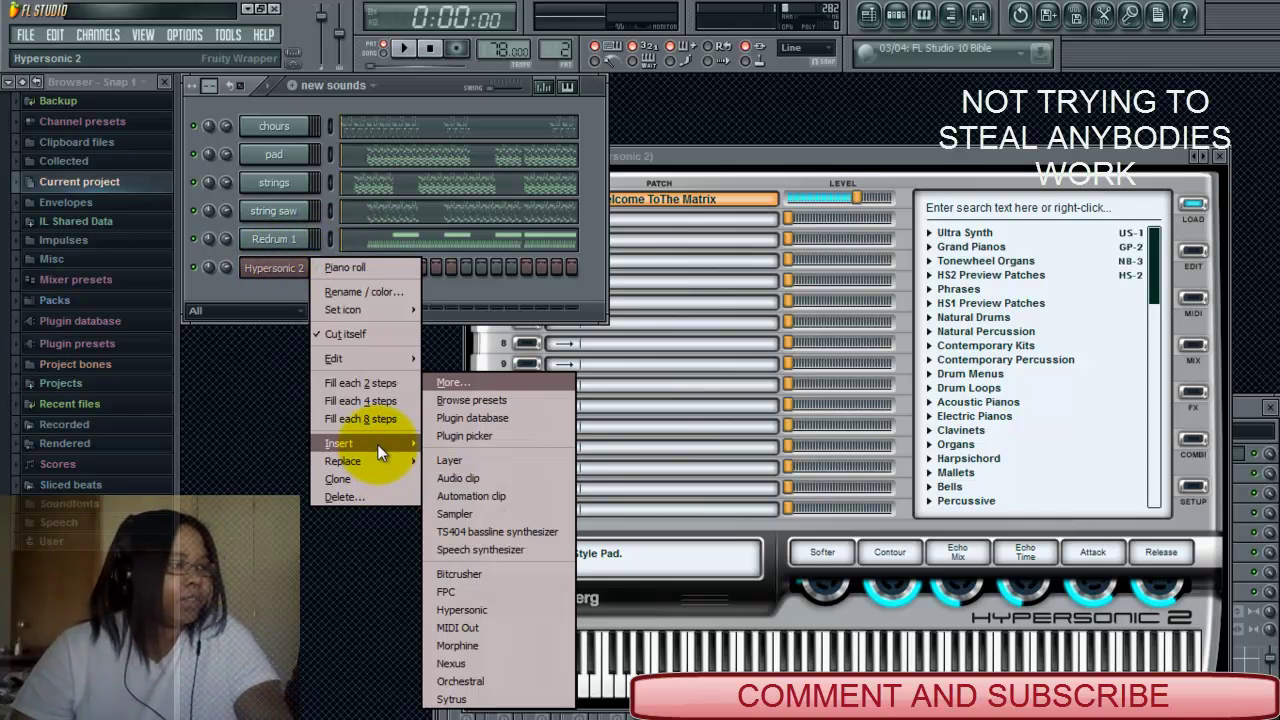
{"action": "left_click", "coordinate": [457, 627]}
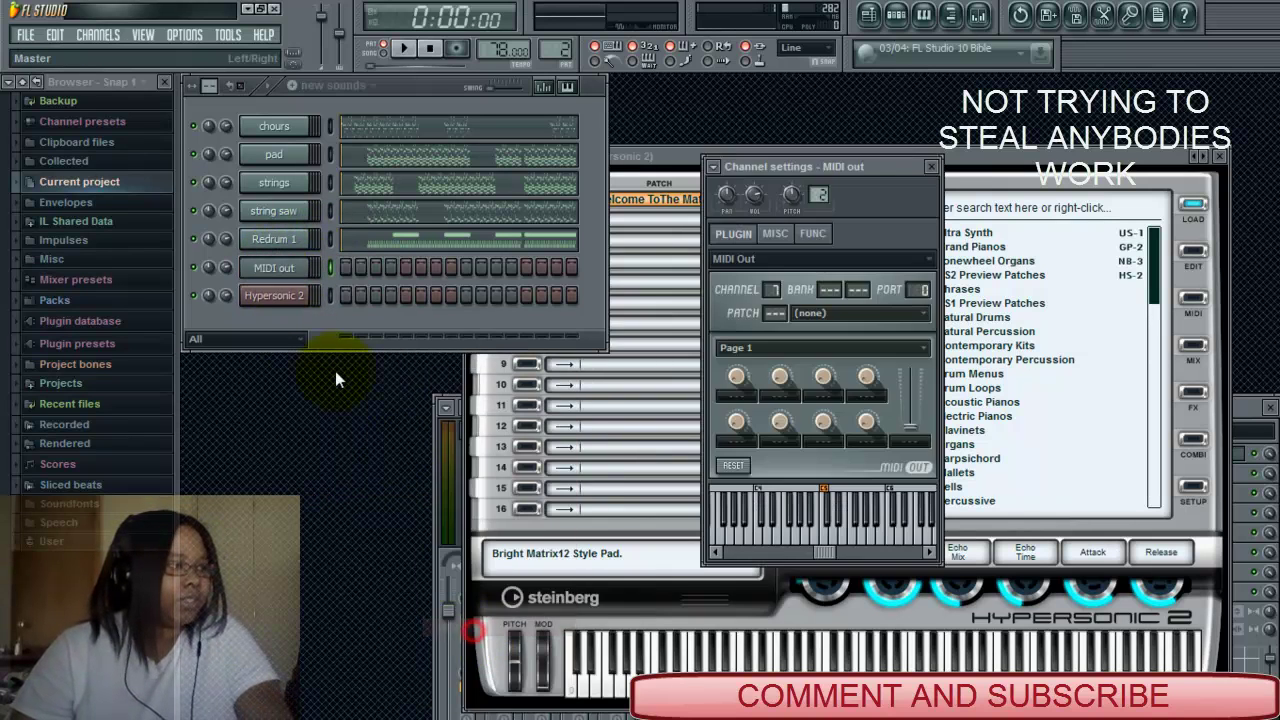
{"action": "left_click", "coordinate": [332, 272]}
{"action": "key", "text": "alt+Down"}
Clone the MIDI out channel three times for a total of four MIDI out channels.
{"action": "right_click", "coordinate": [307, 299]}
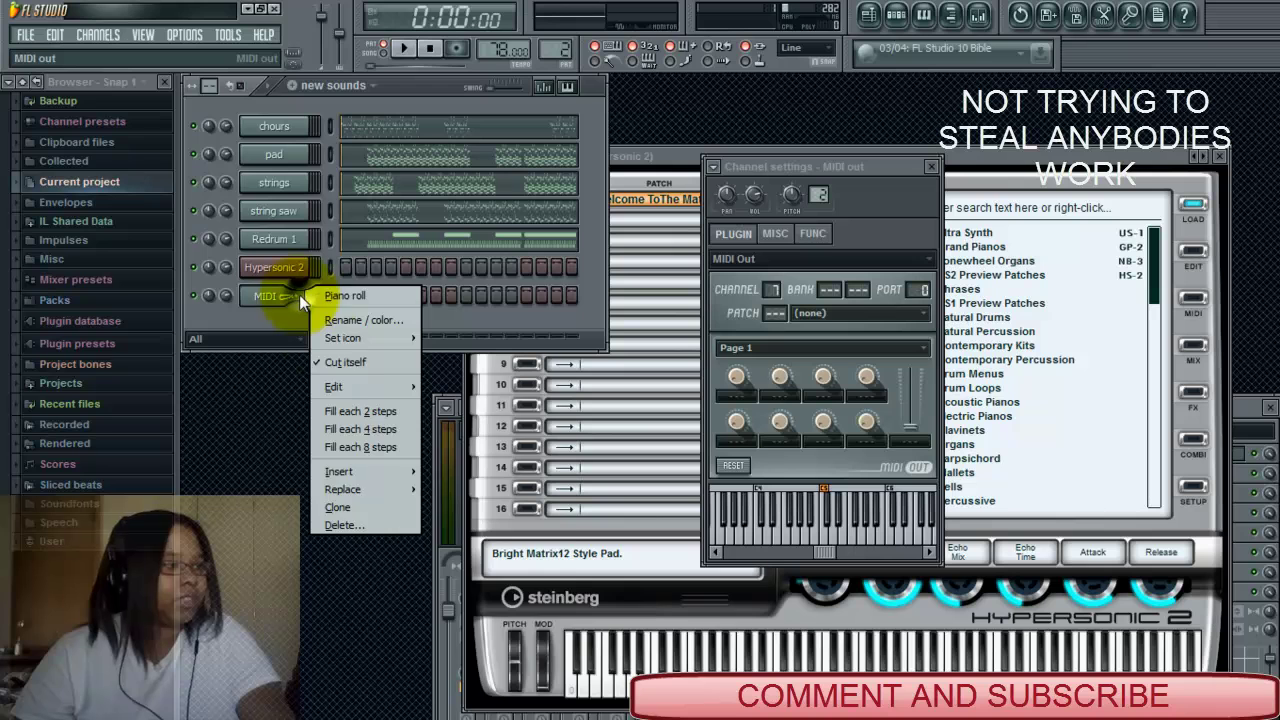
{"action": "left_click", "coordinate": [354, 507]}
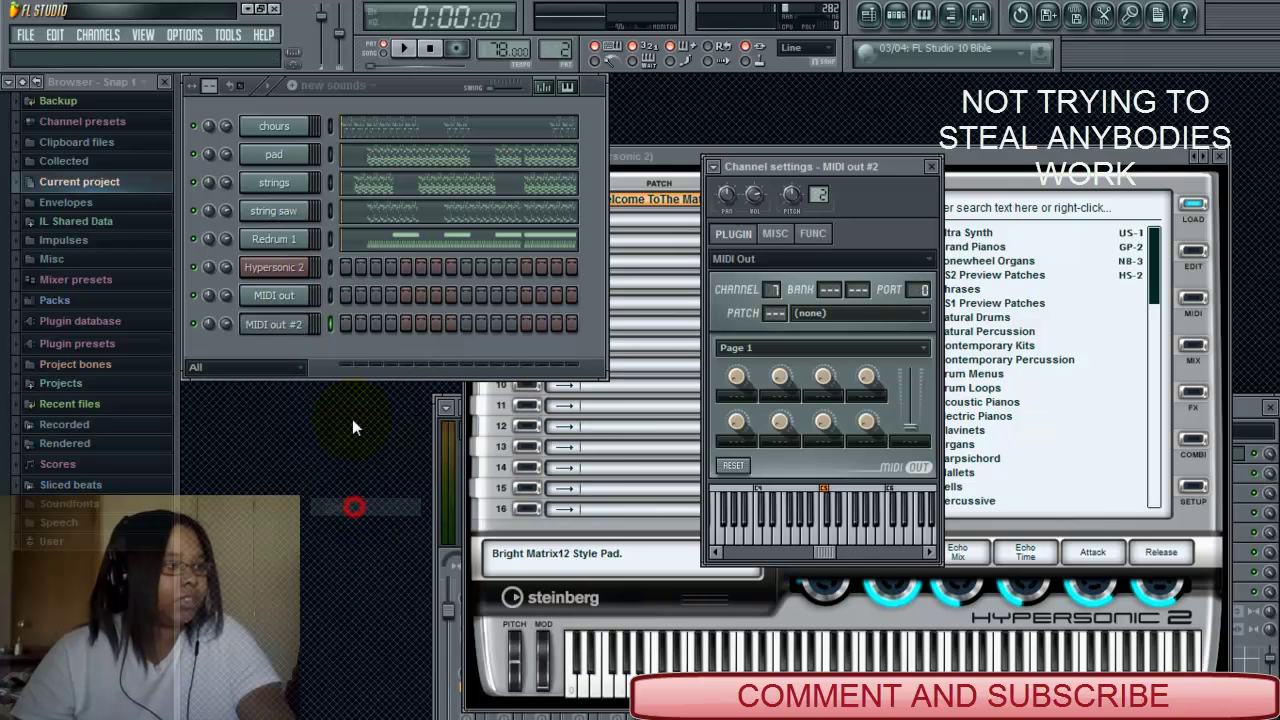
{"action": "right_click", "coordinate": [300, 323]}
{"action": "left_click", "coordinate": [341, 530]}
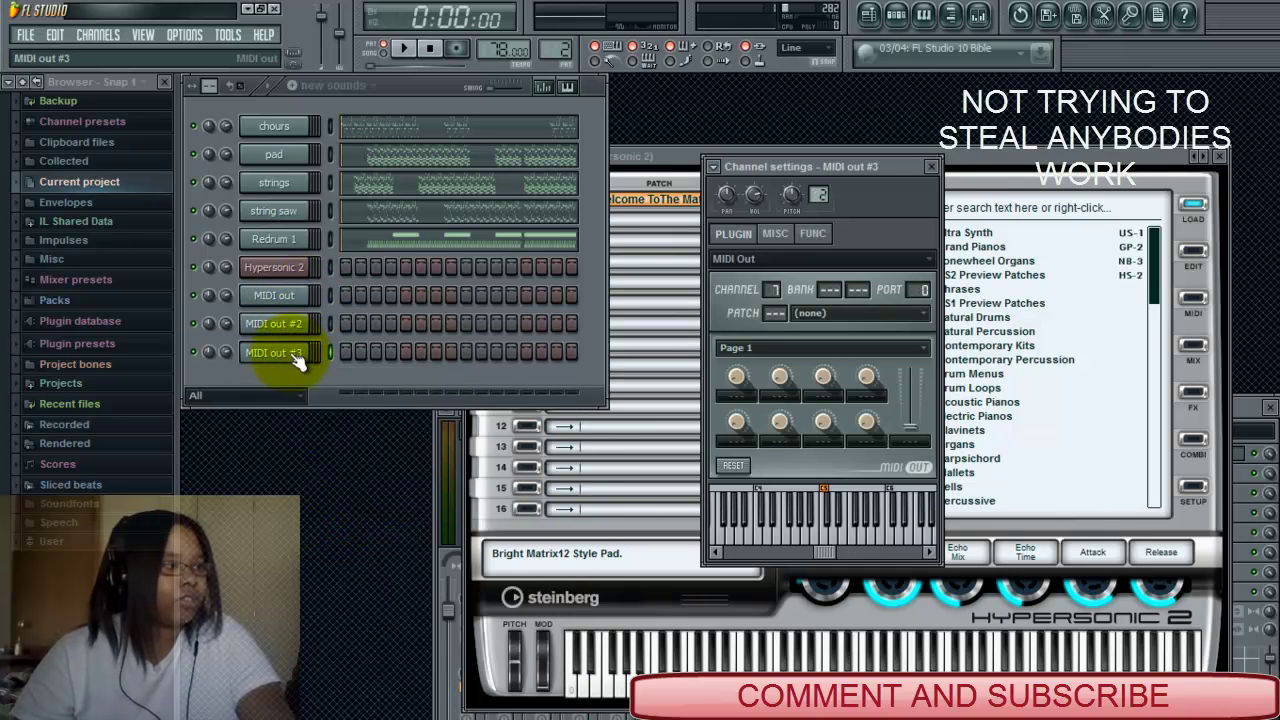
{"action": "right_click", "coordinate": [300, 352]}
{"action": "left_click", "coordinate": [340, 560]}
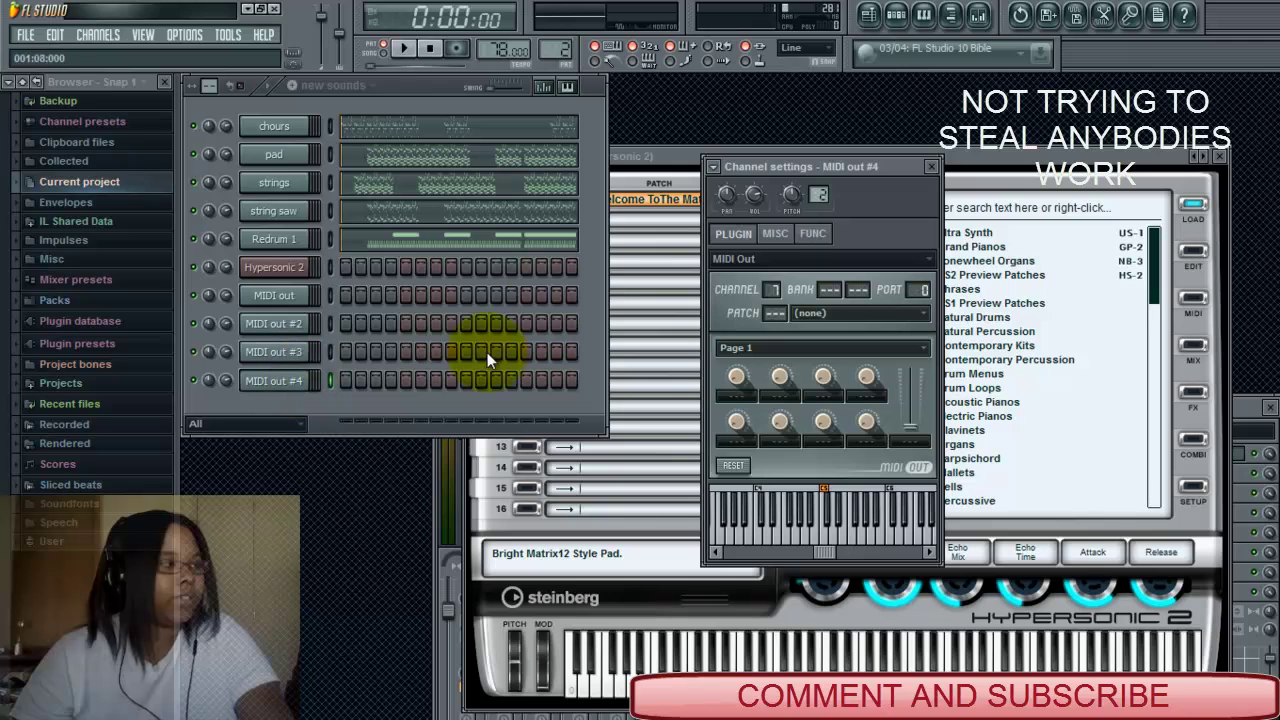
Set the MIDI input port to 1 in the Hypersonic 2 wrapper settings and close the plugin window.
{"action": "left_click", "coordinate": [279, 270]}
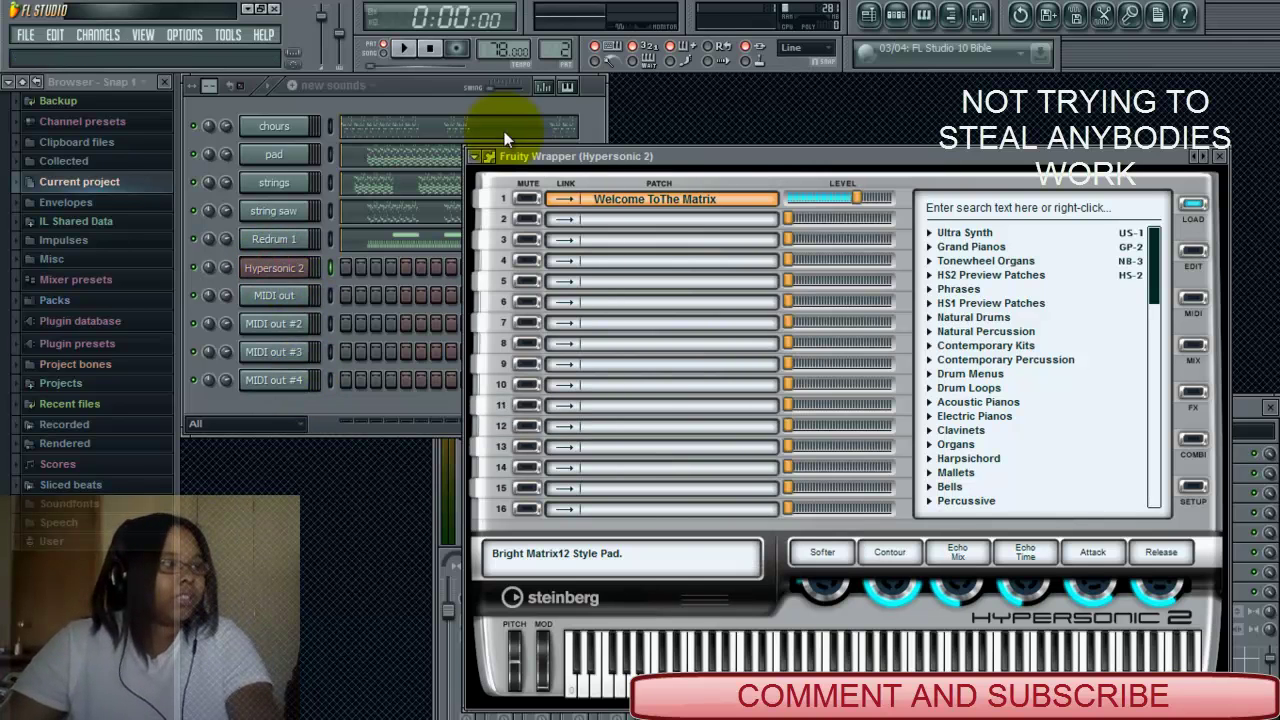
{"action": "left_click", "coordinate": [486, 158]}
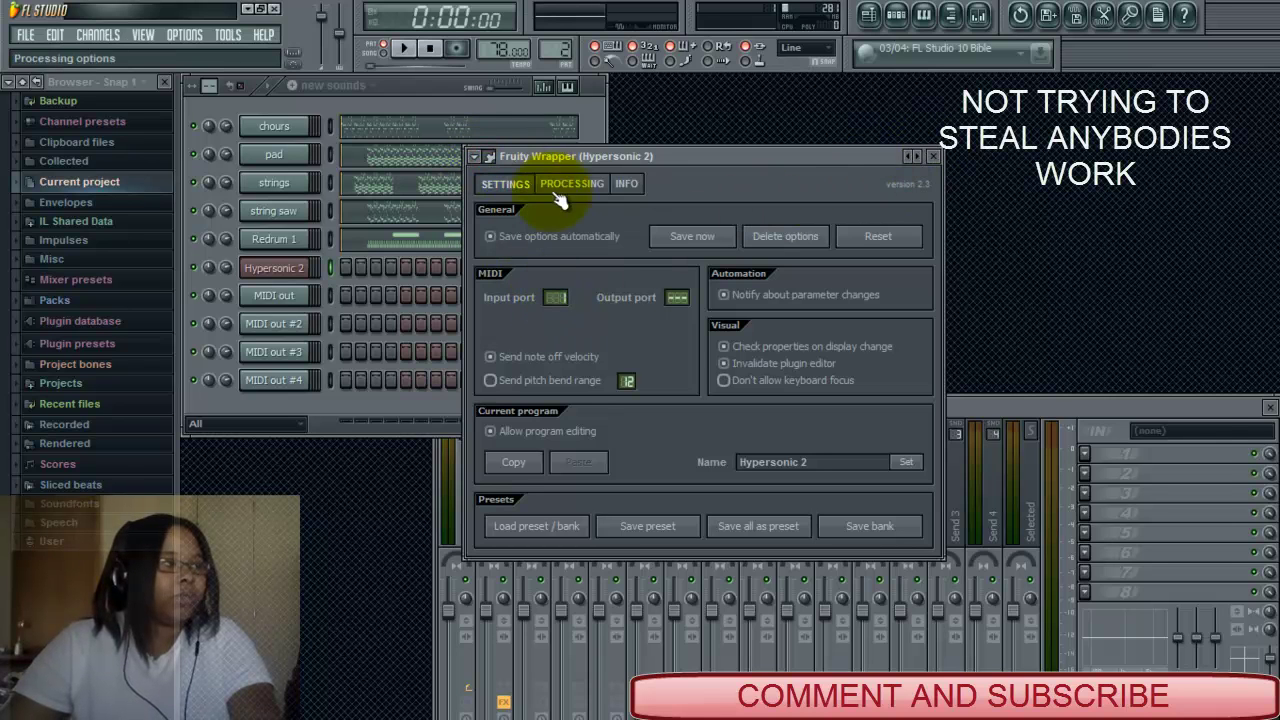
{"action": "left_click", "coordinate": [489, 157]}
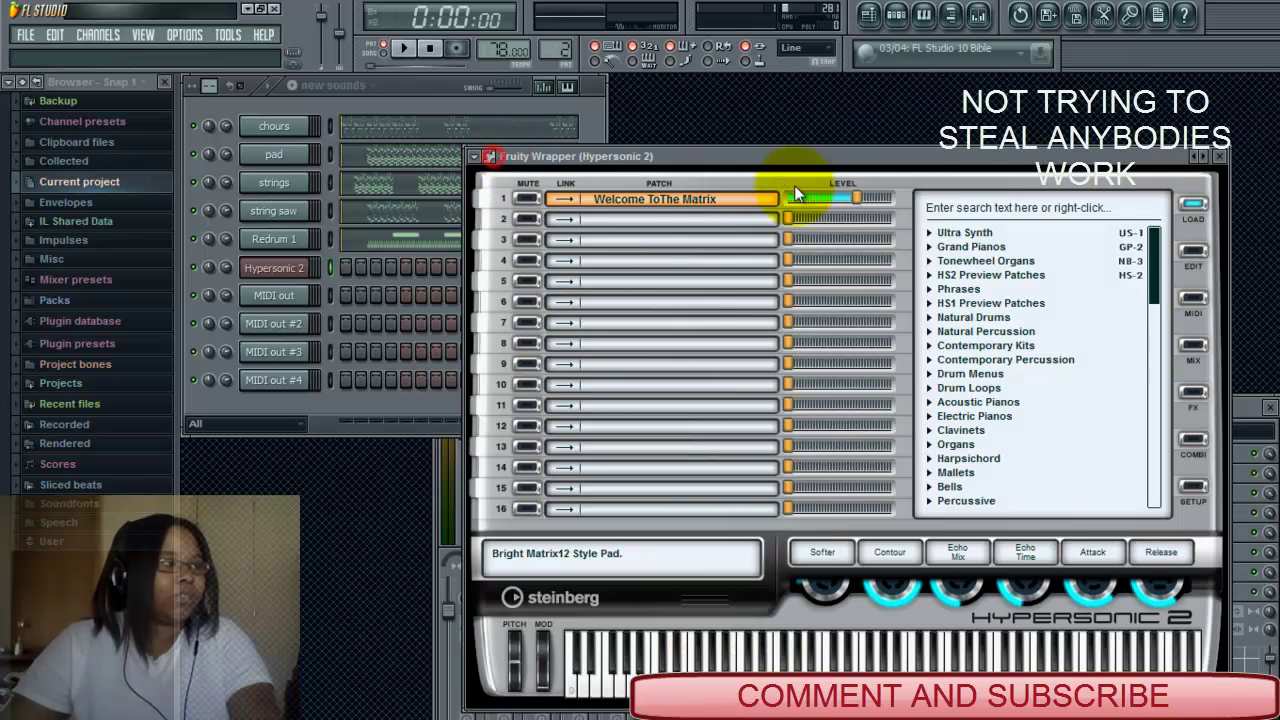
{"action": "left_click", "coordinate": [1220, 157]}
Switch to the imported lil_wayne_mirror pattern and check which port the Fruity LSD effect on Insert 1 uses.
{"action": "left_click", "coordinate": [350, 92]}
{"action": "left_click", "coordinate": [366, 109]}
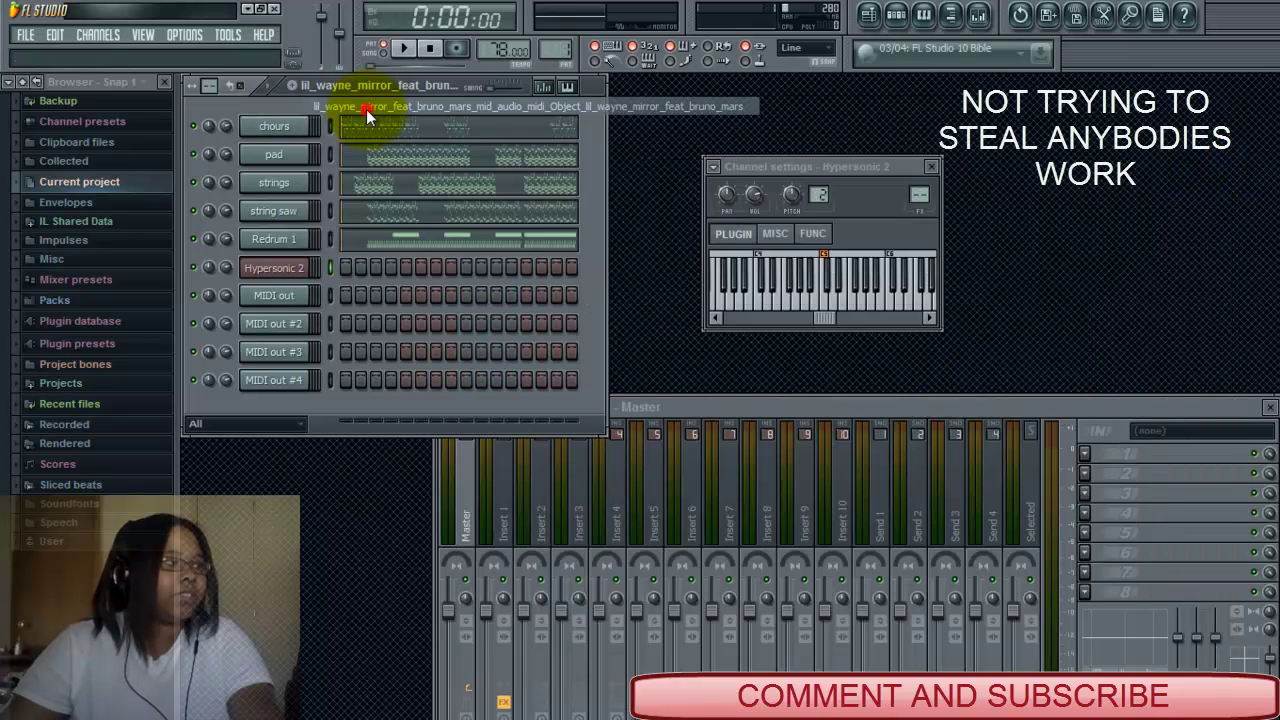
{"action": "left_click", "coordinate": [505, 490]}
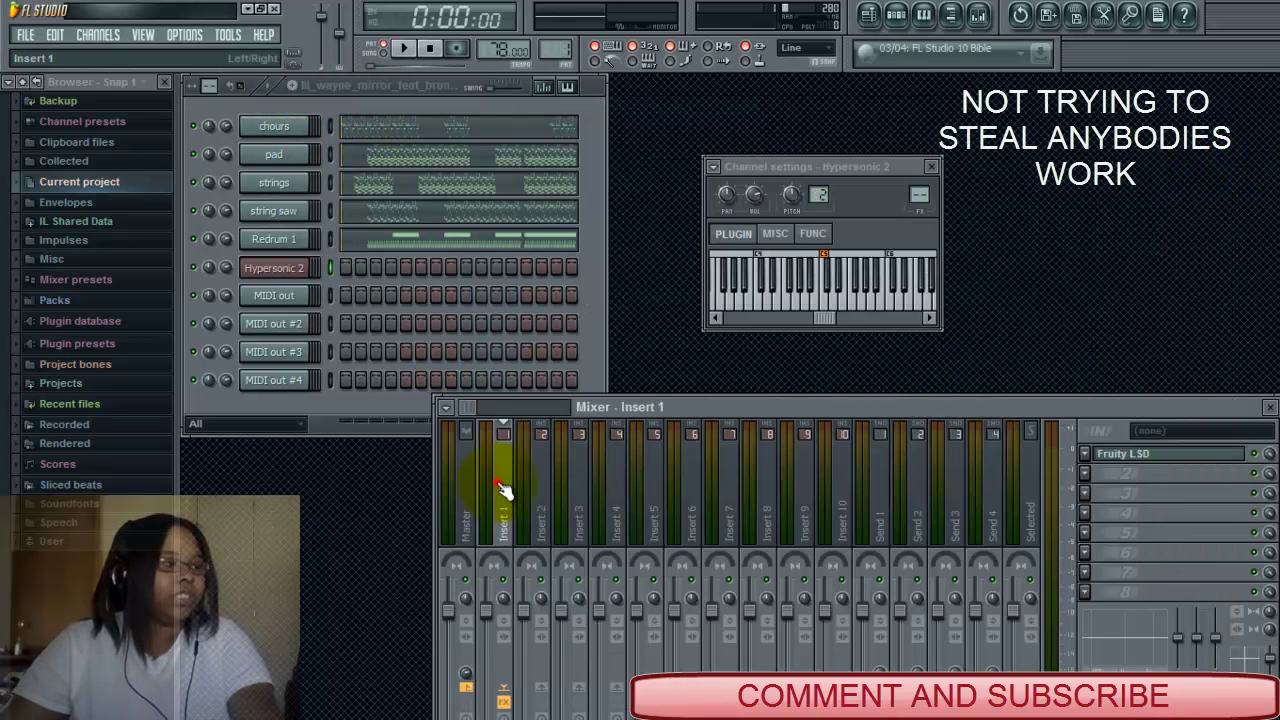
{"action": "left_click", "coordinate": [1115, 453]}
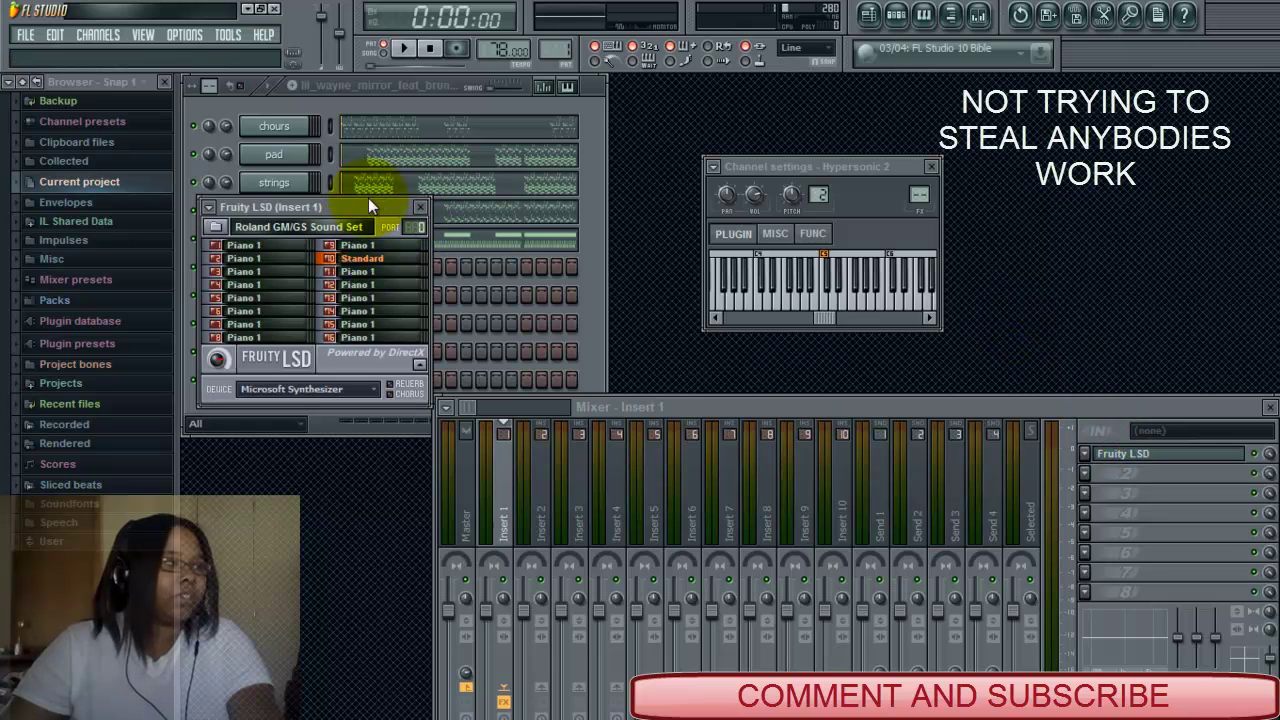
{"action": "left_click", "coordinate": [339, 105]}
{"action": "left_click", "coordinate": [280, 270]}
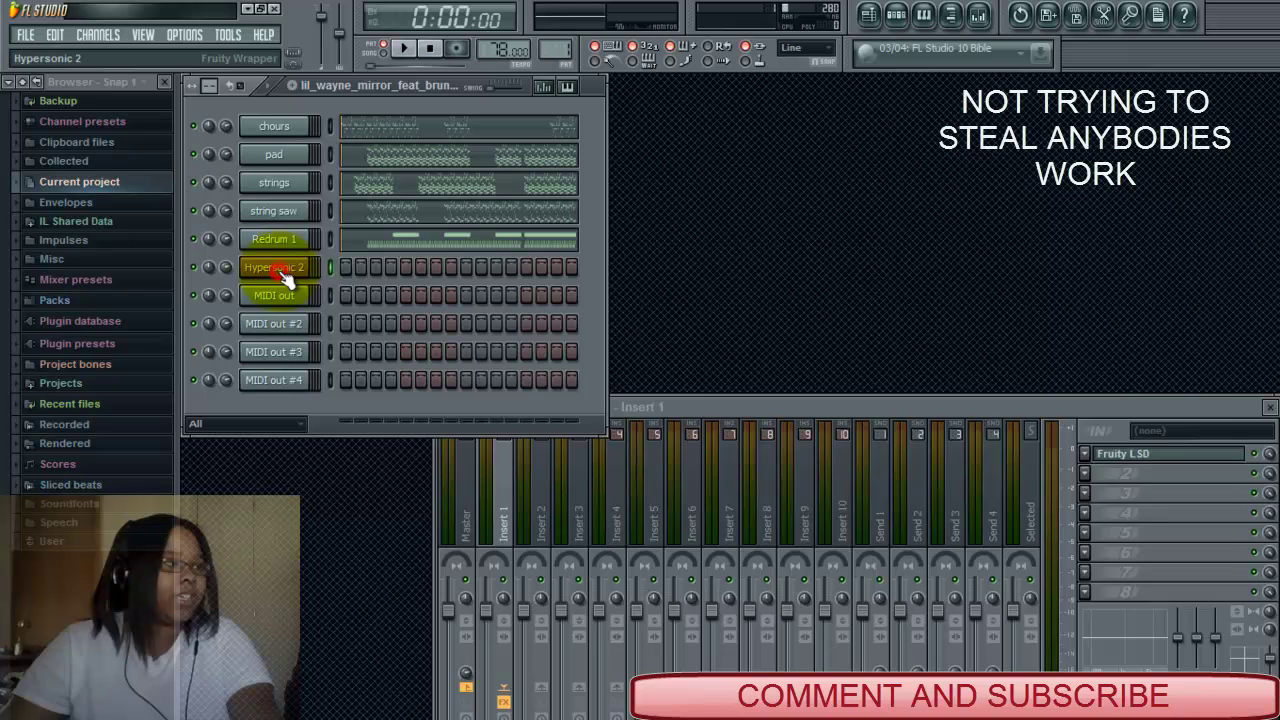
{"action": "left_click", "coordinate": [282, 272]}
Set the output port to 1 on MIDI out, MIDI out #2, MIDI out #3 and MIDI out #4.
{"action": "left_click", "coordinate": [274, 295]}
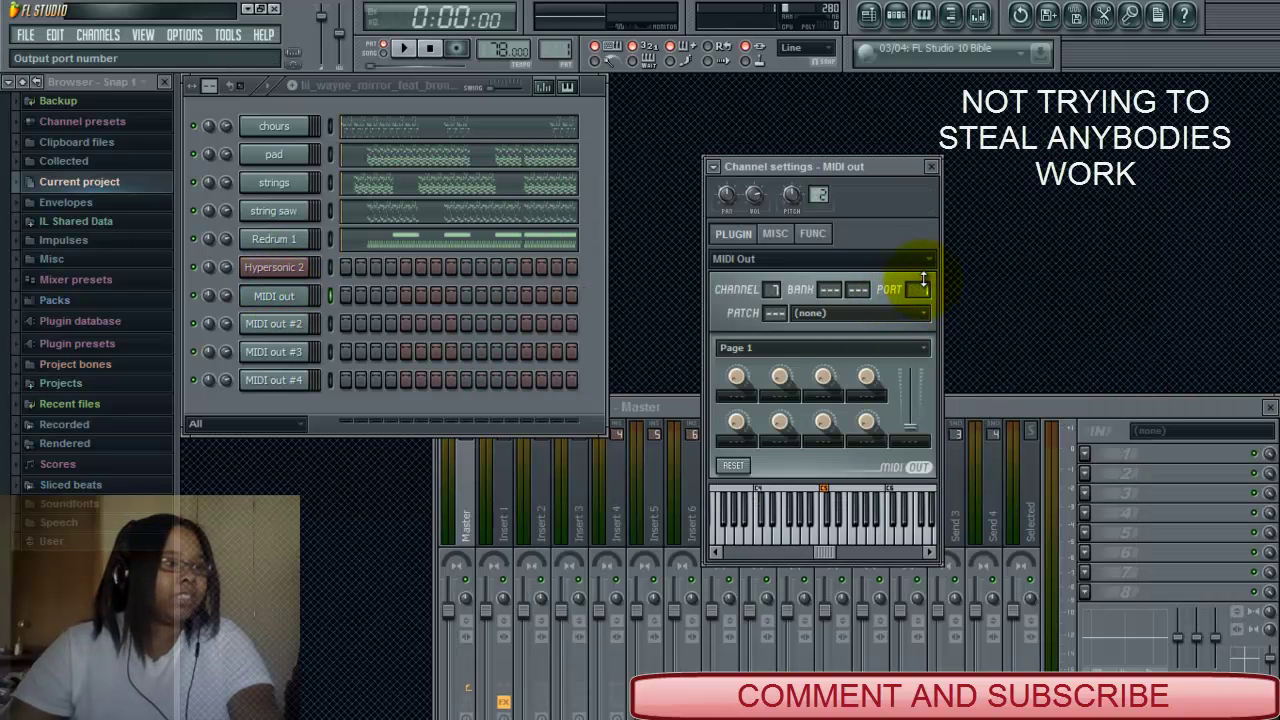
{"action": "left_click", "coordinate": [273, 325]}
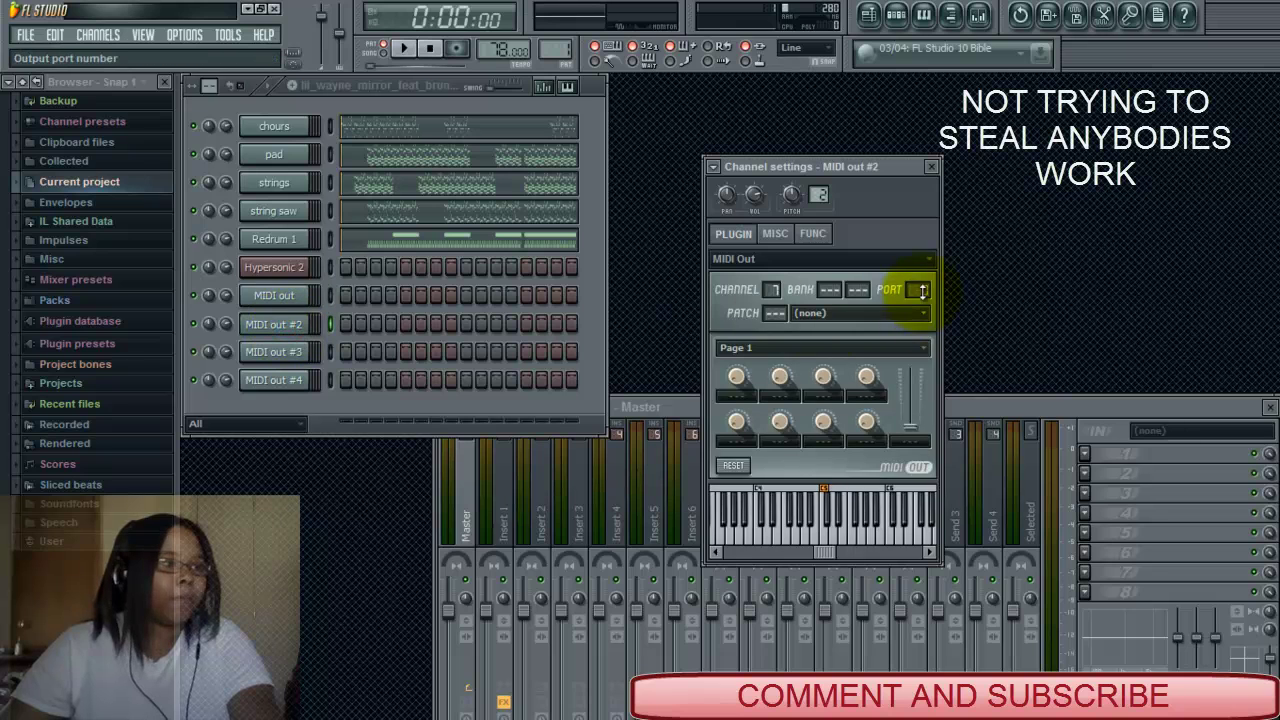
{"action": "left_click", "coordinate": [273, 352]}
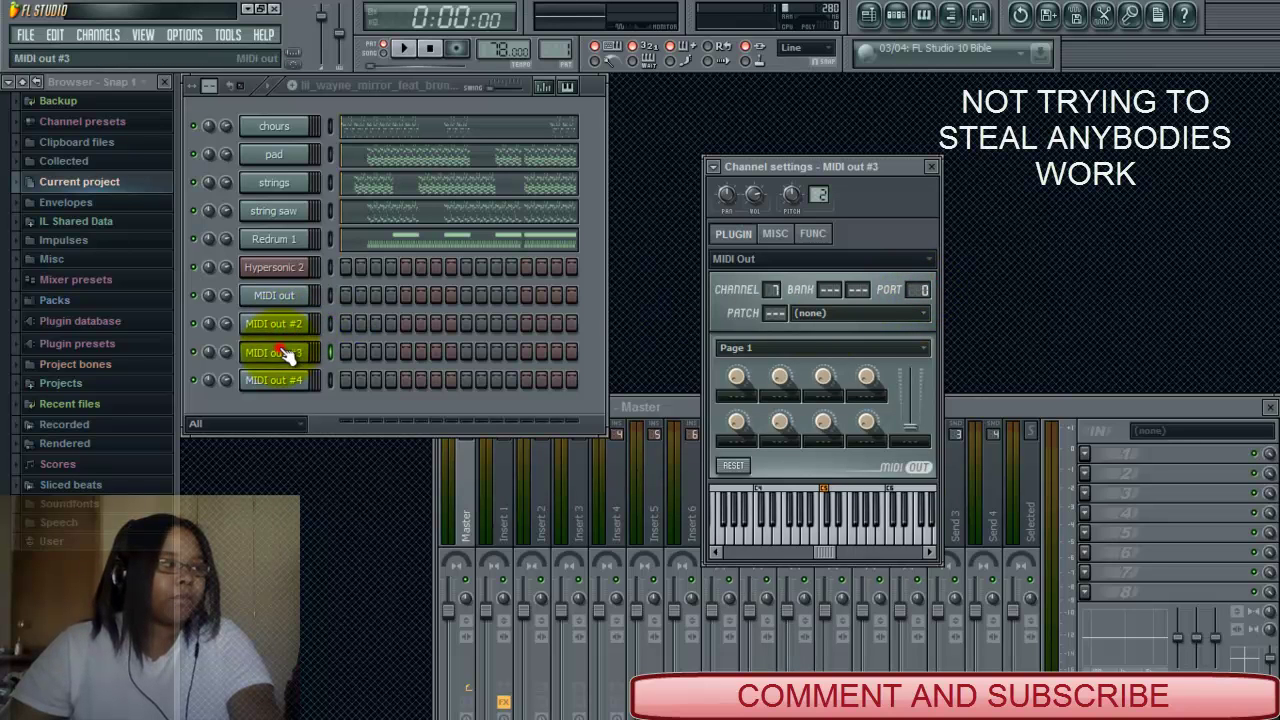
{"action": "left_click", "coordinate": [273, 380]}
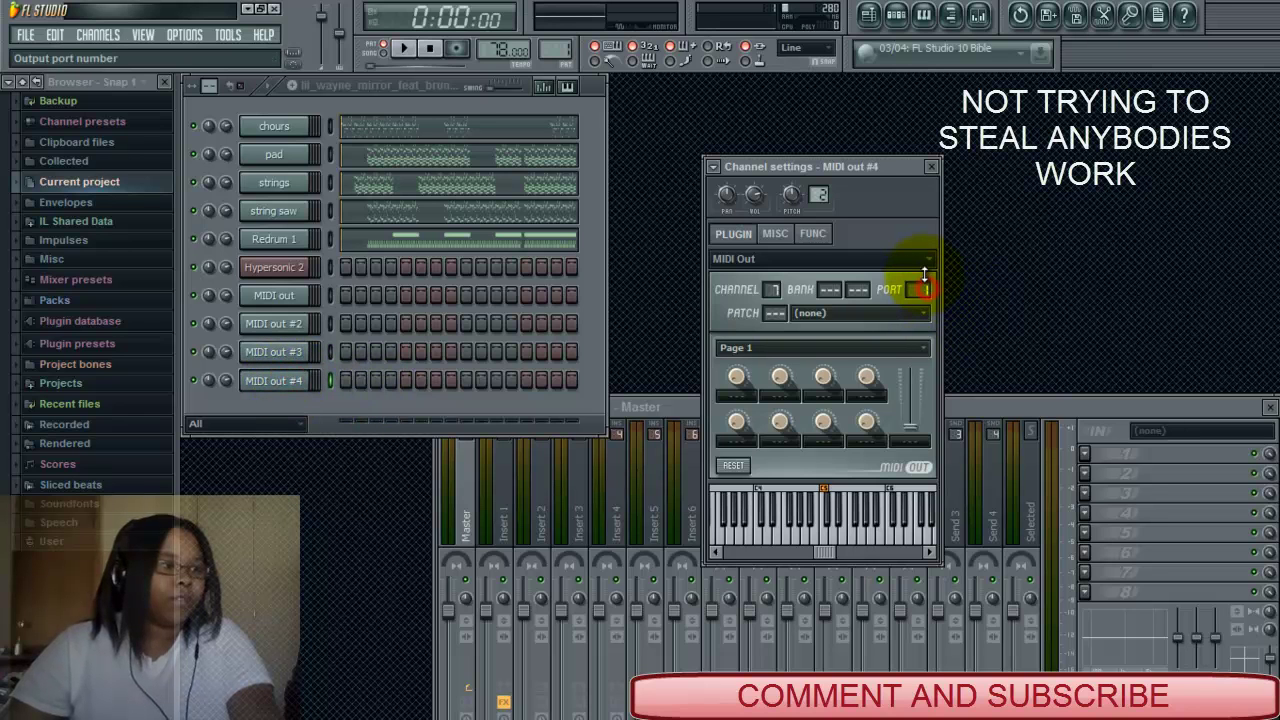
Give each MIDI out channel its own MIDI channel number, using 5 for MIDI out #4, and close the settings.
{"action": "left_click", "coordinate": [273, 295]}
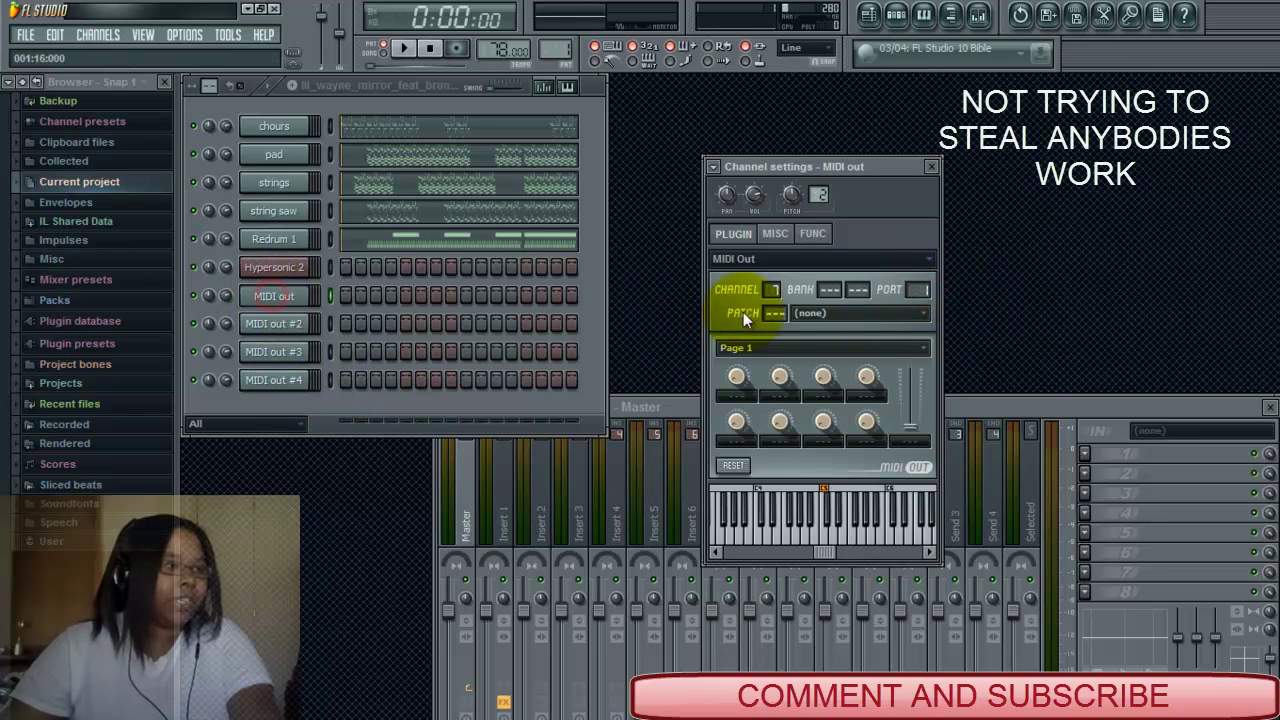
{"action": "left_click", "coordinate": [295, 324]}
{"action": "left_click_drag", "start_coordinate": [786, 286], "coordinate": [760, 292]}
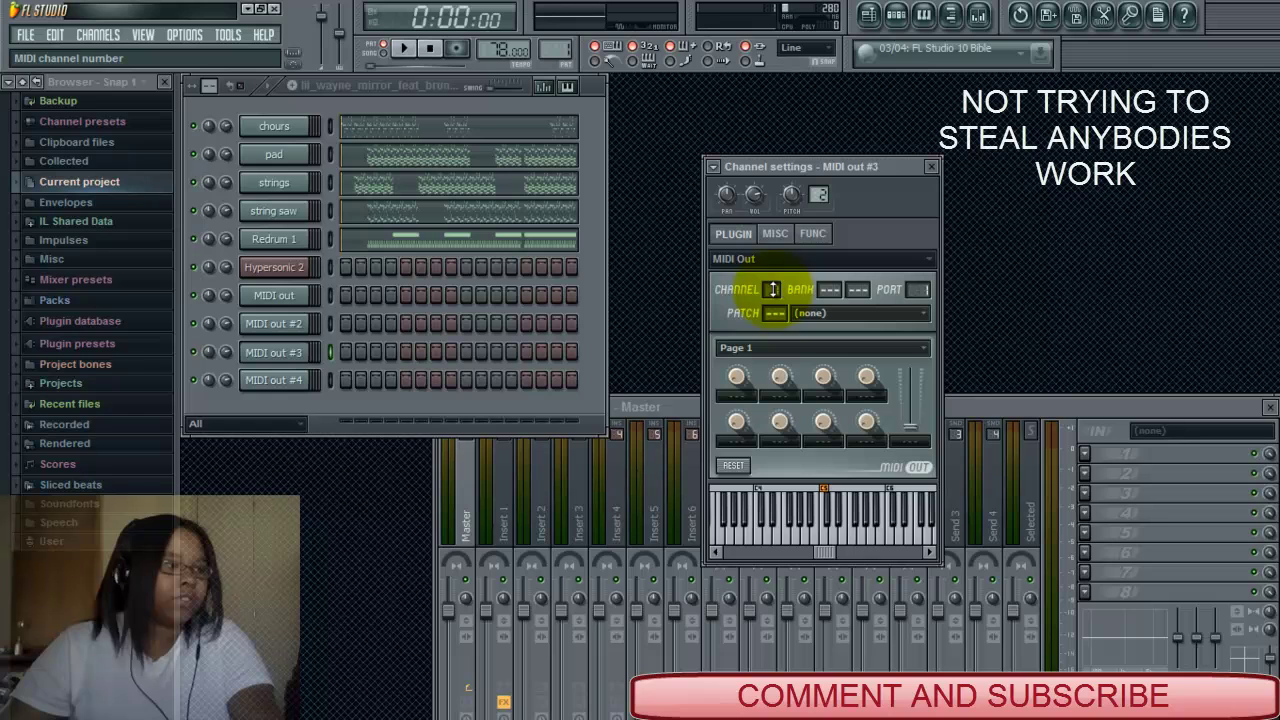
{"action": "left_click", "coordinate": [276, 383]}
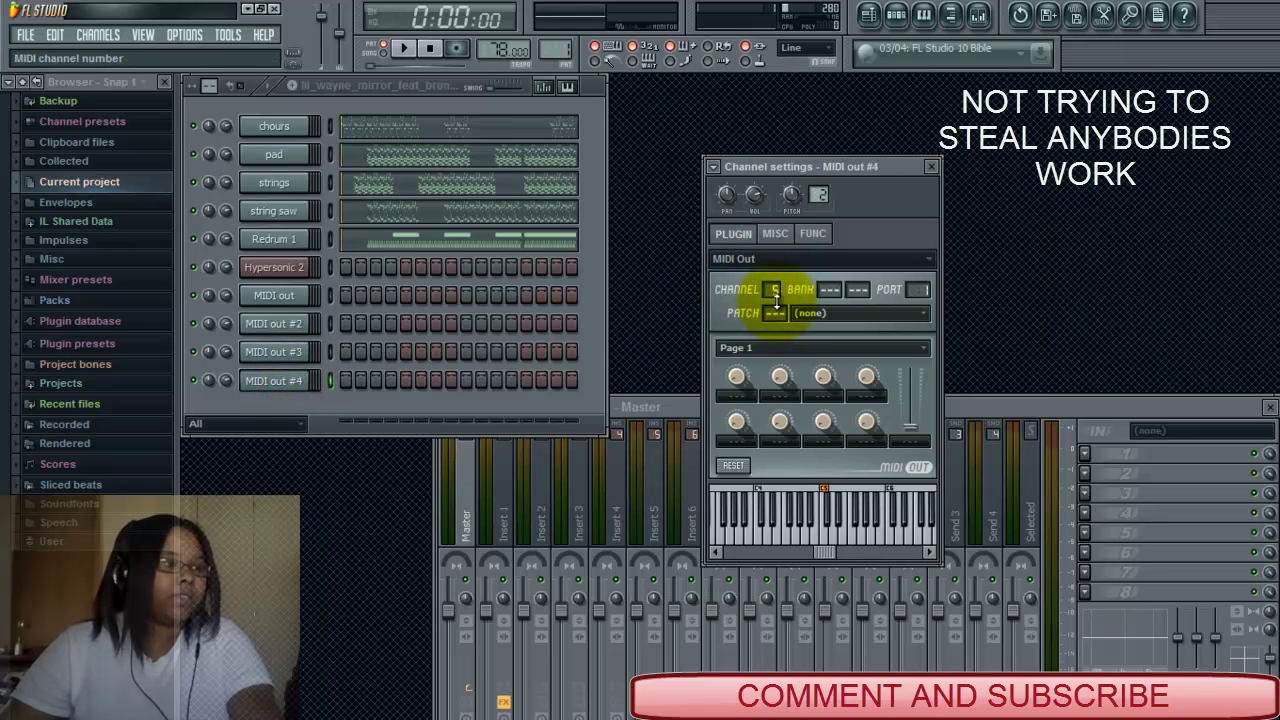
{"action": "left_click", "coordinate": [931, 169]}
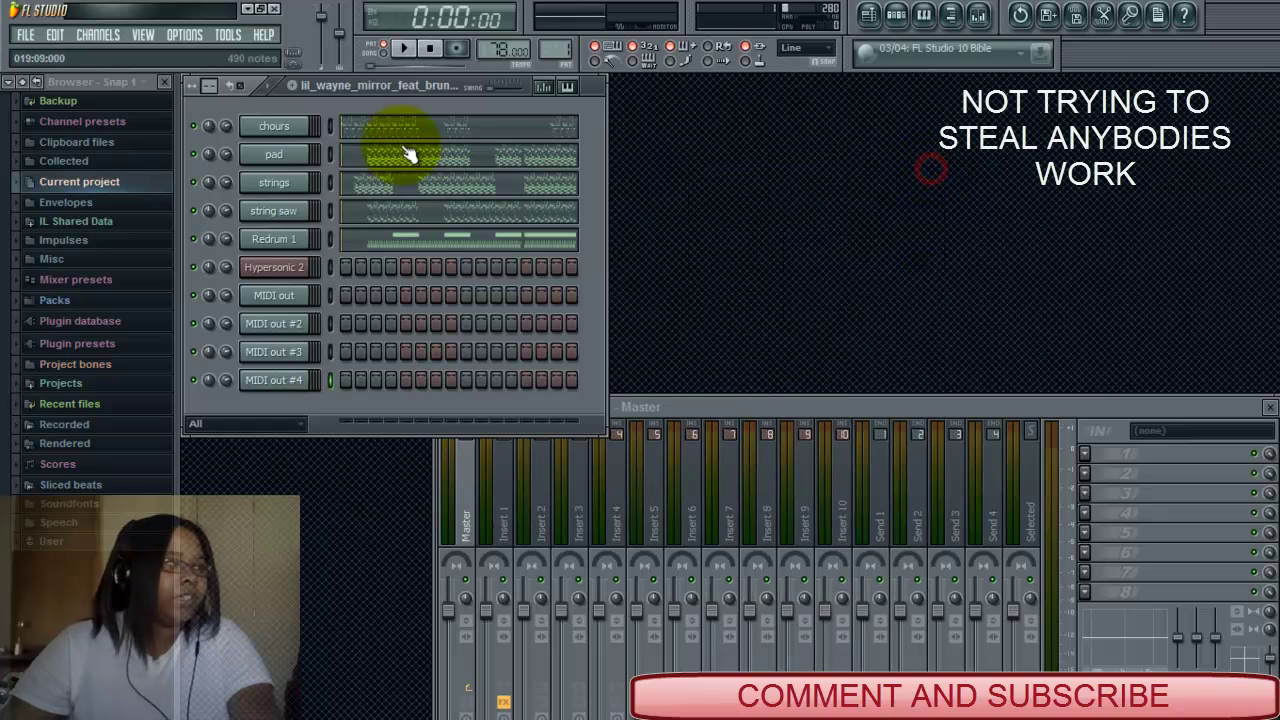
In the new sounds pattern, copy the chours notes to Hypersonic 2 and the pad notes to MIDI out.
{"action": "left_click", "coordinate": [419, 85]}
{"action": "left_click", "coordinate": [350, 125]}
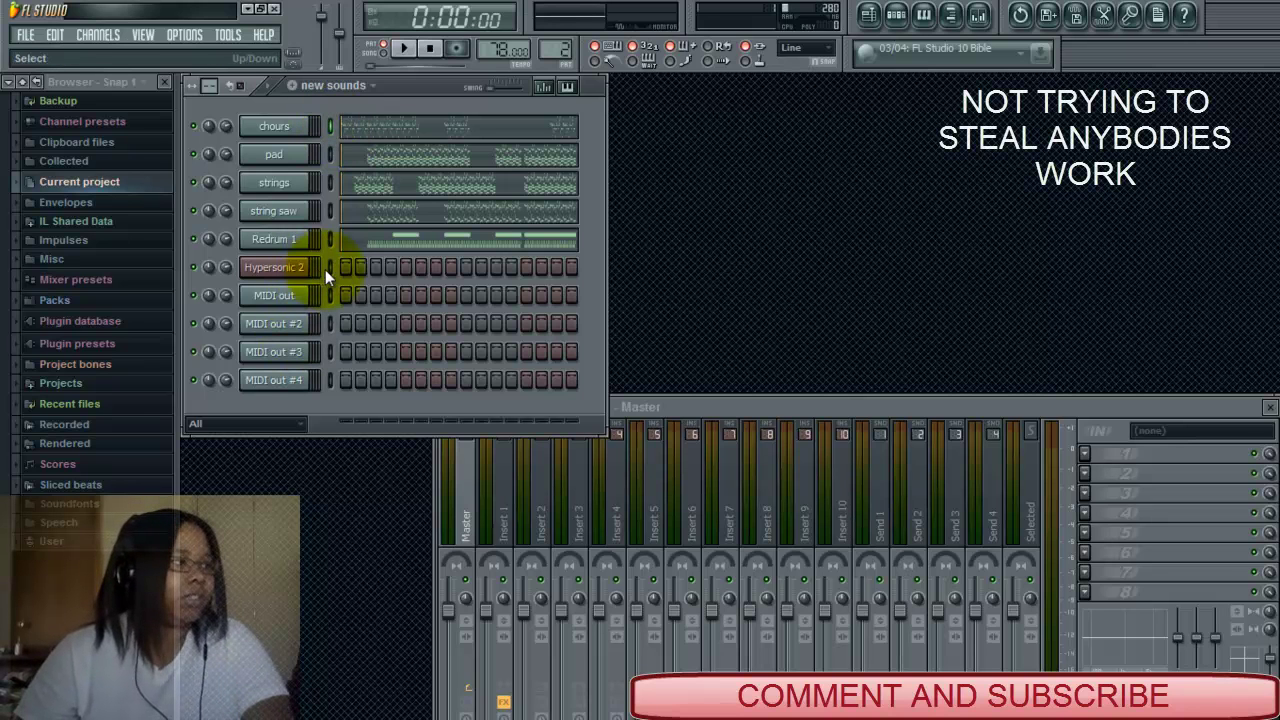
{"action": "key", "text": "ctrl+v"}
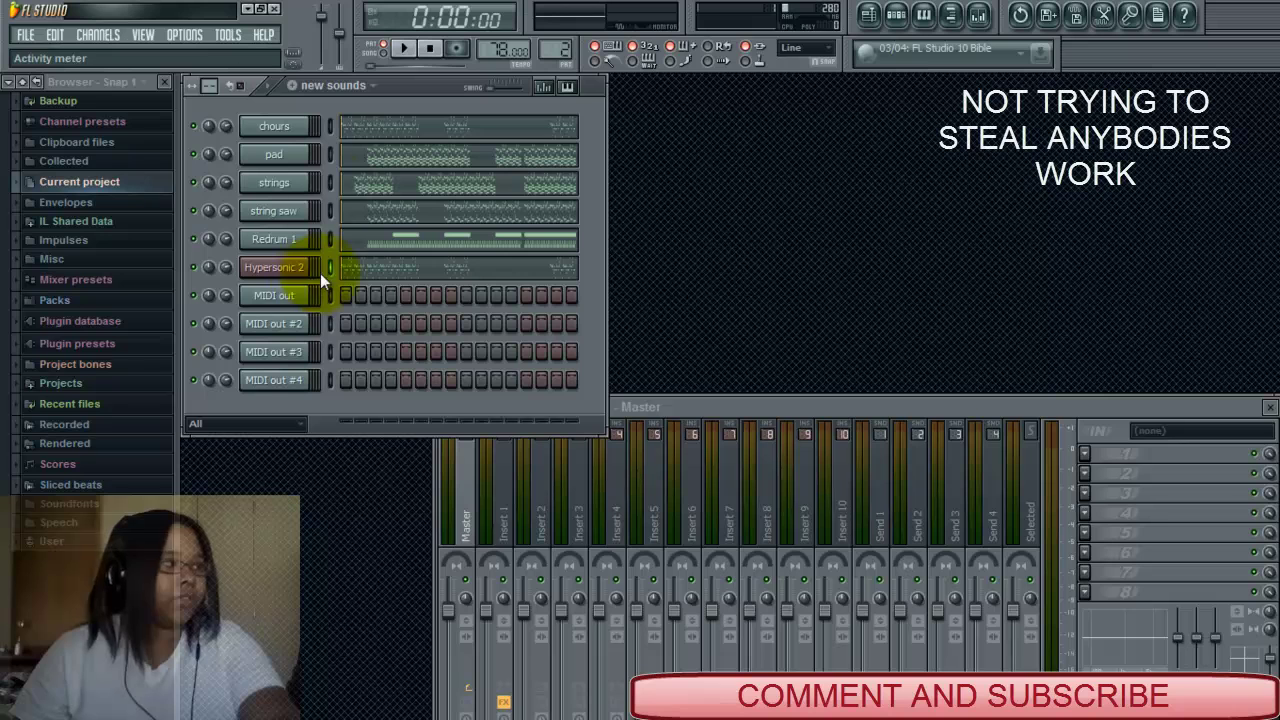
{"action": "left_click", "coordinate": [331, 155]}
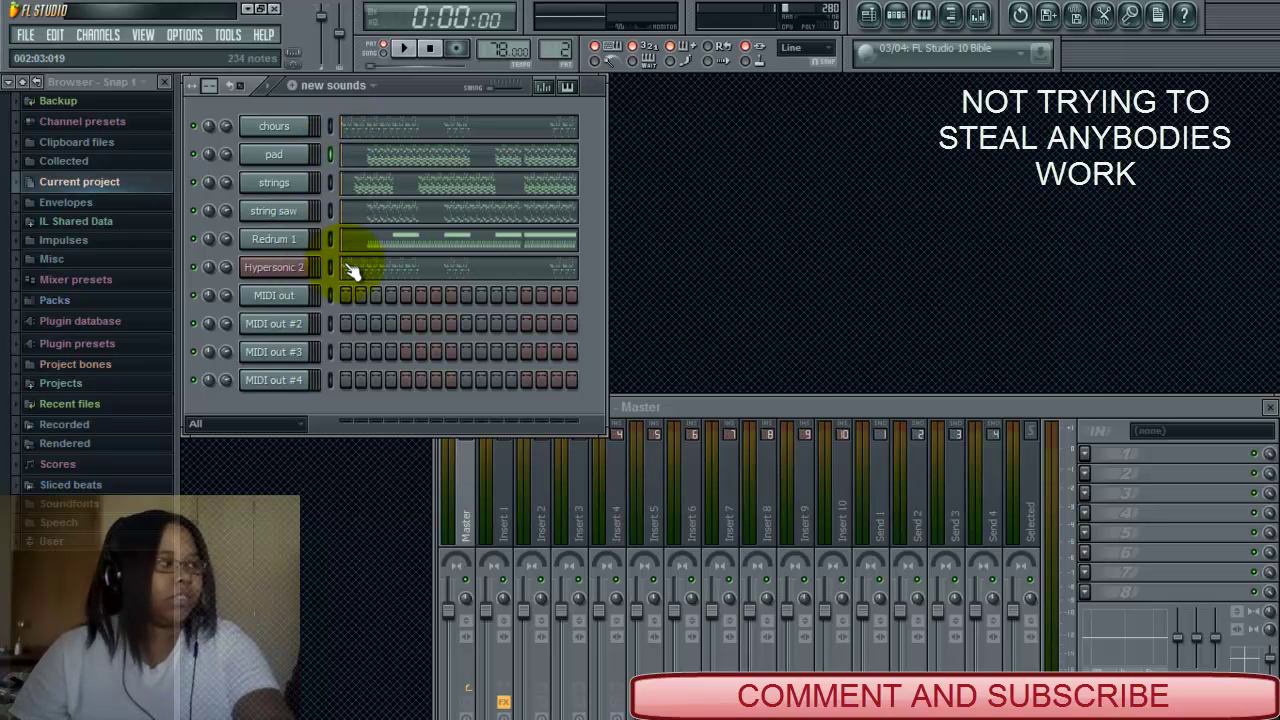
{"action": "key", "text": "ctrl+v"}
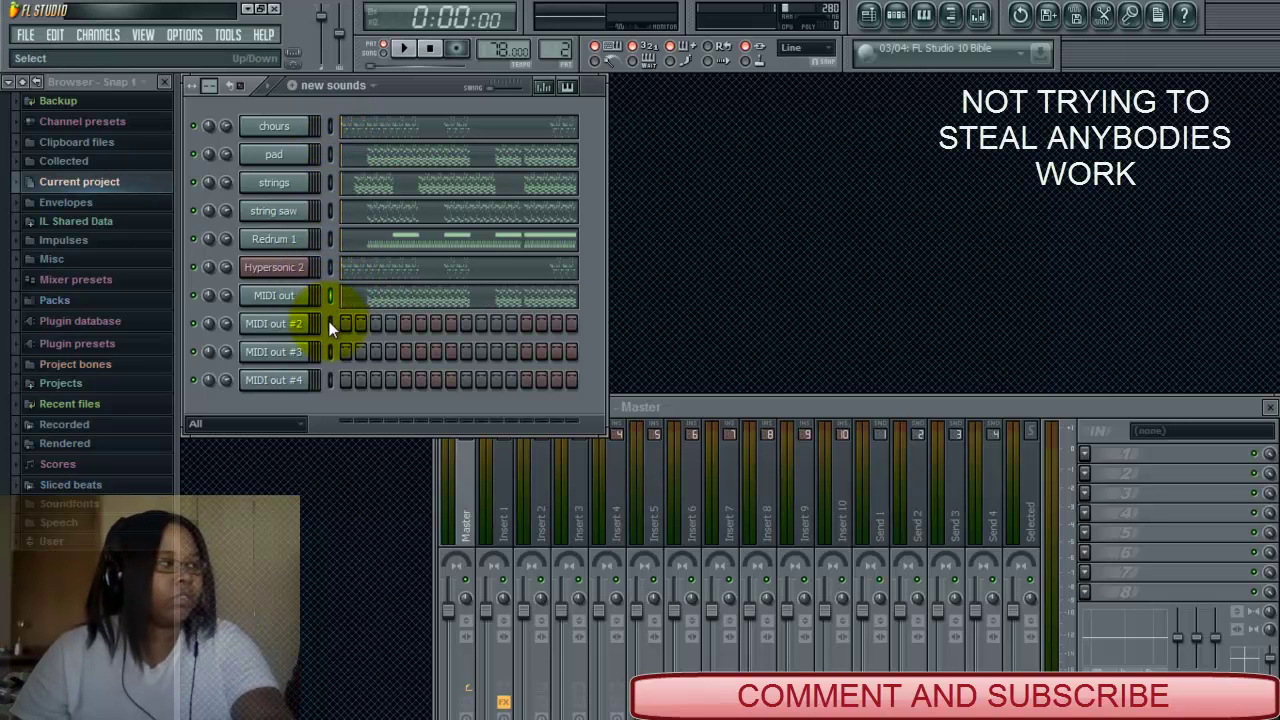
Copy the strings notes to MIDI out #2, the string saw notes to MIDI out #3 and the Redrum 1 notes to MIDI out #4.
{"action": "left_click", "coordinate": [329, 184]}
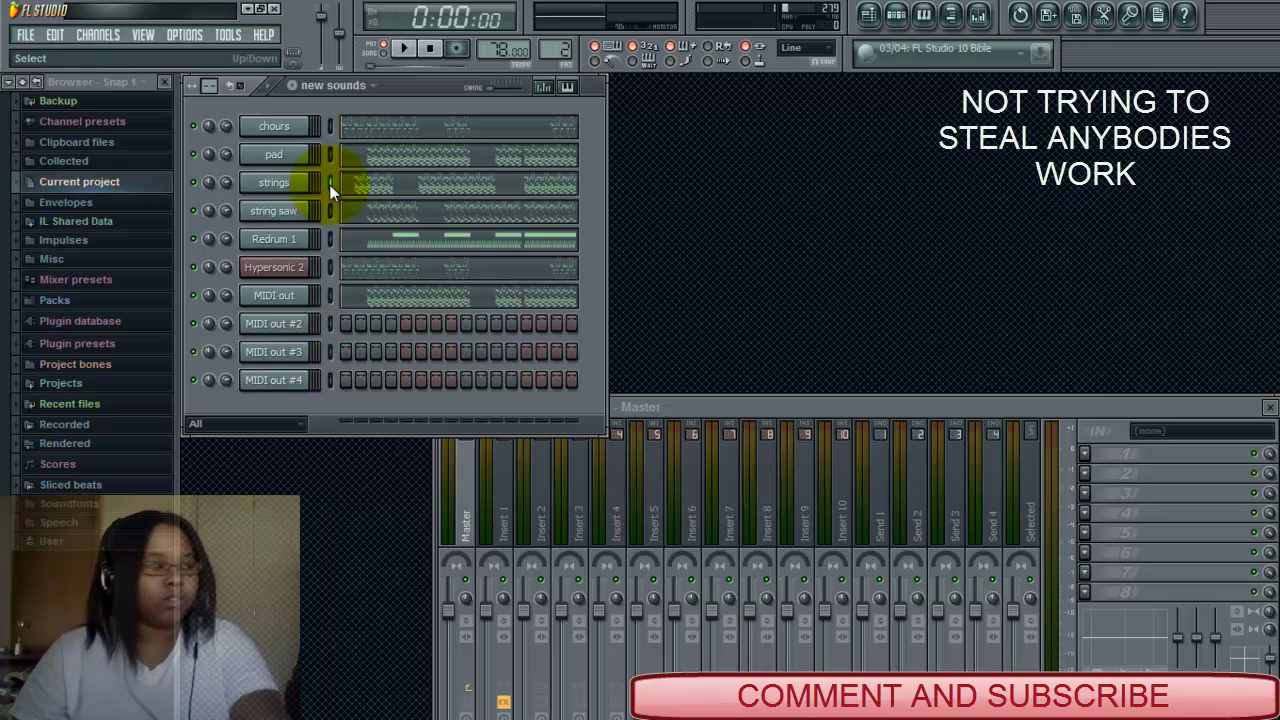
{"action": "left_click", "coordinate": [333, 321]}
{"action": "key", "text": "ctrl+v"}
{"action": "left_click", "coordinate": [329, 212]}
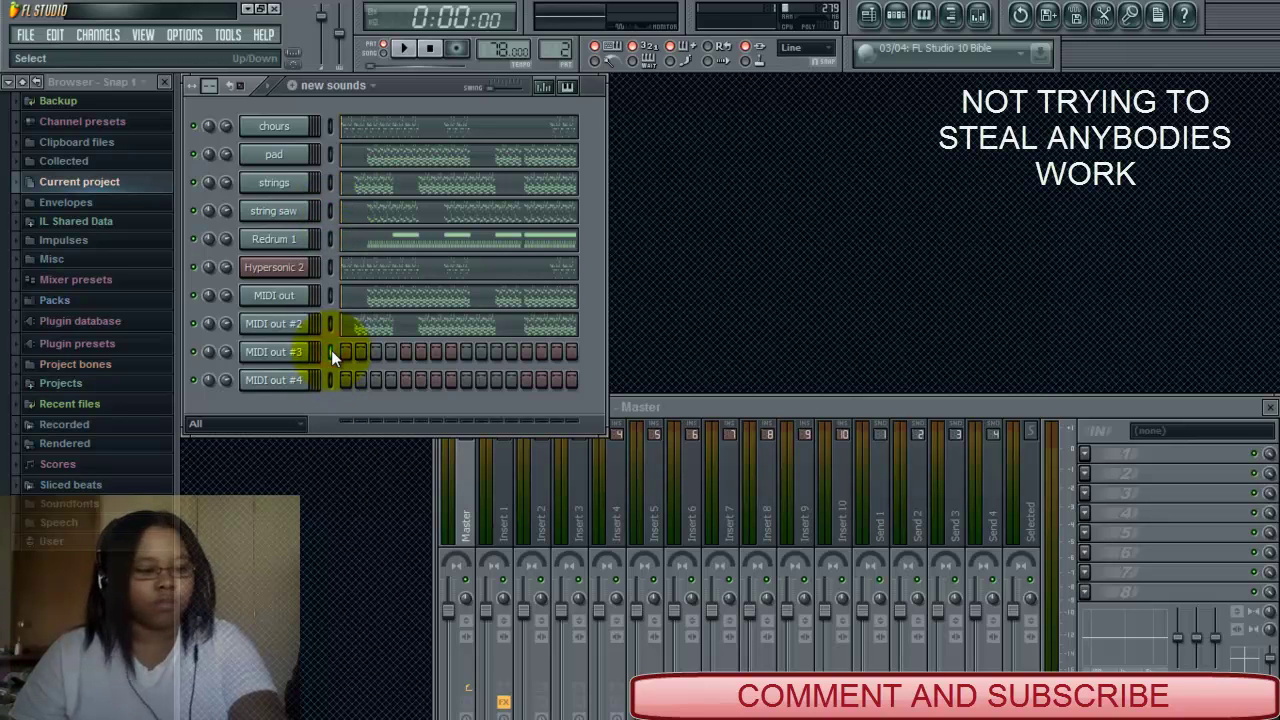
{"action": "key", "text": "ctrl+v"}
{"action": "left_click", "coordinate": [331, 238]}
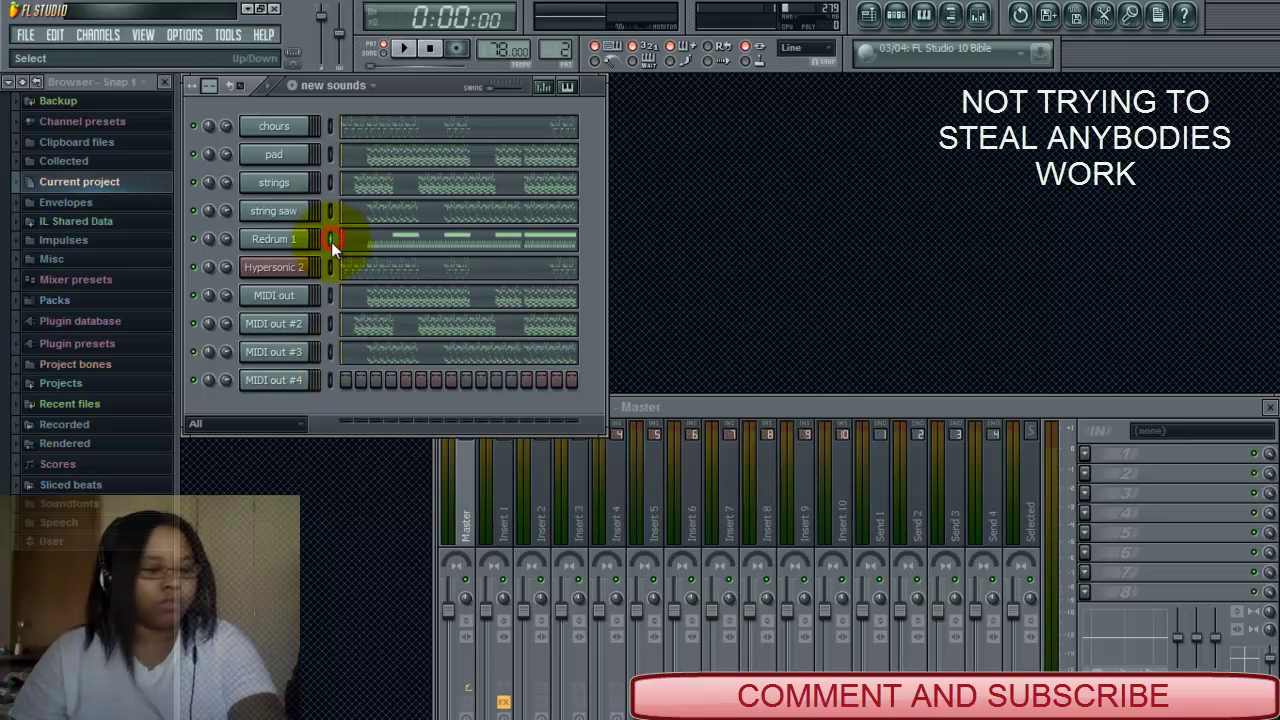
{"action": "left_click", "coordinate": [330, 379]}
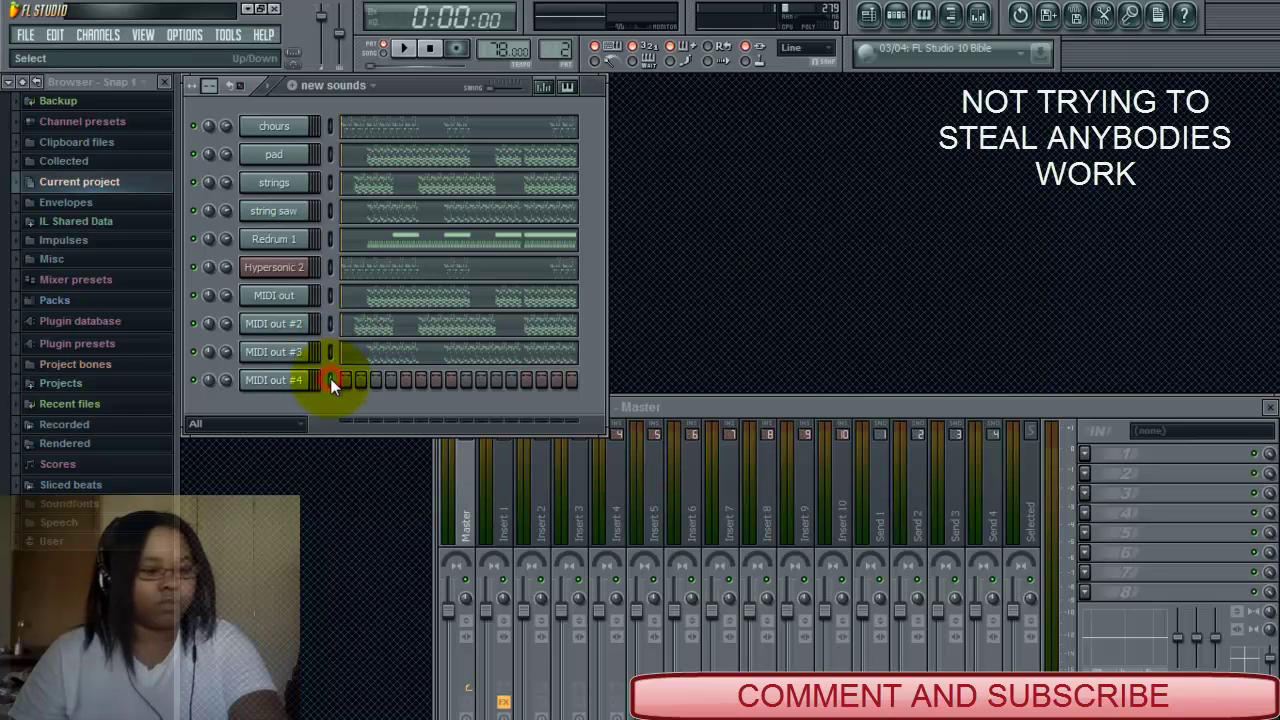
{"action": "key", "text": "ctrl+v"}
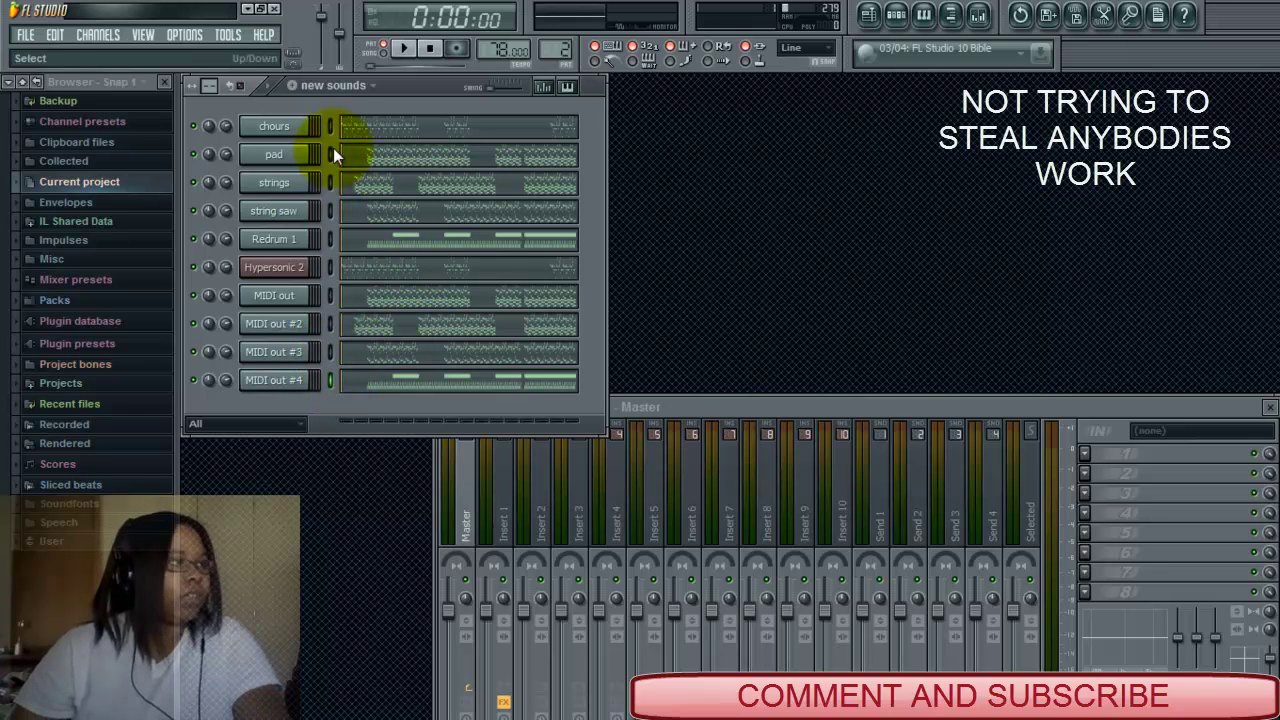
Cut the original notes from the chours, pad, strings, string saw and Redrum 1 channels in the new sounds pattern.
{"action": "key", "text": "ctrl+x"}
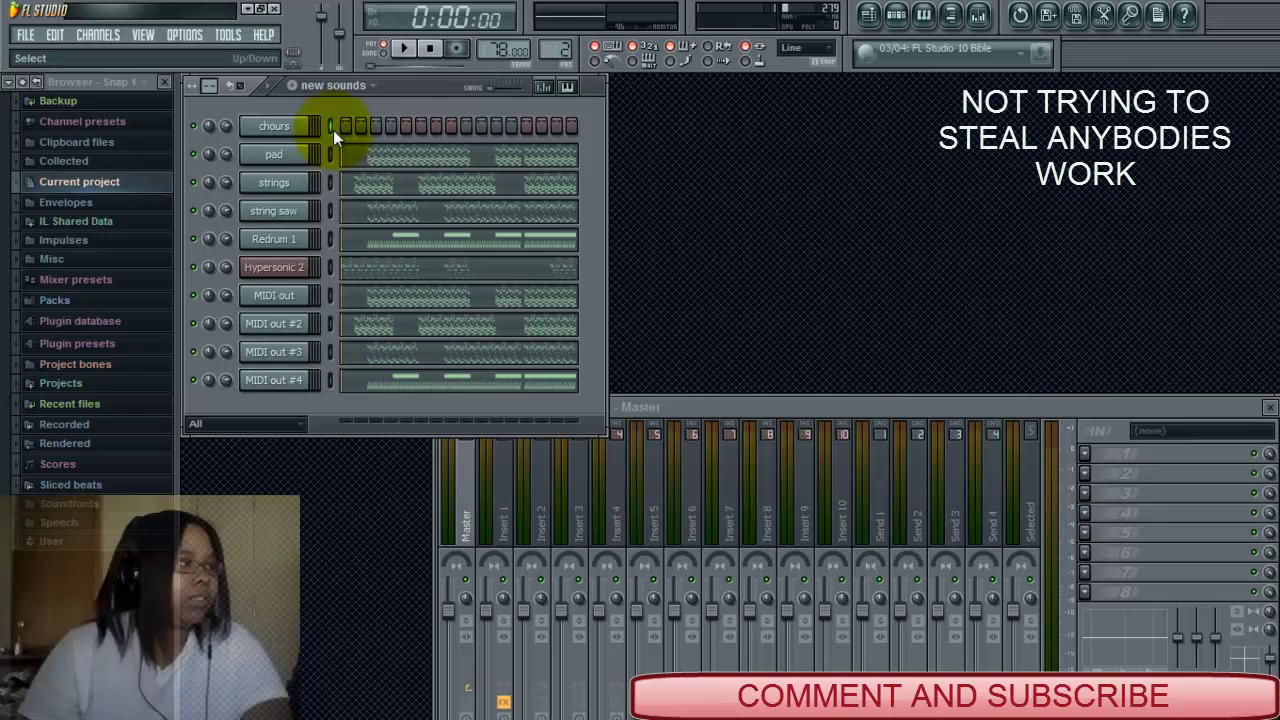
{"action": "left_click", "coordinate": [331, 157]}
{"action": "key", "text": "ctrl+x"}
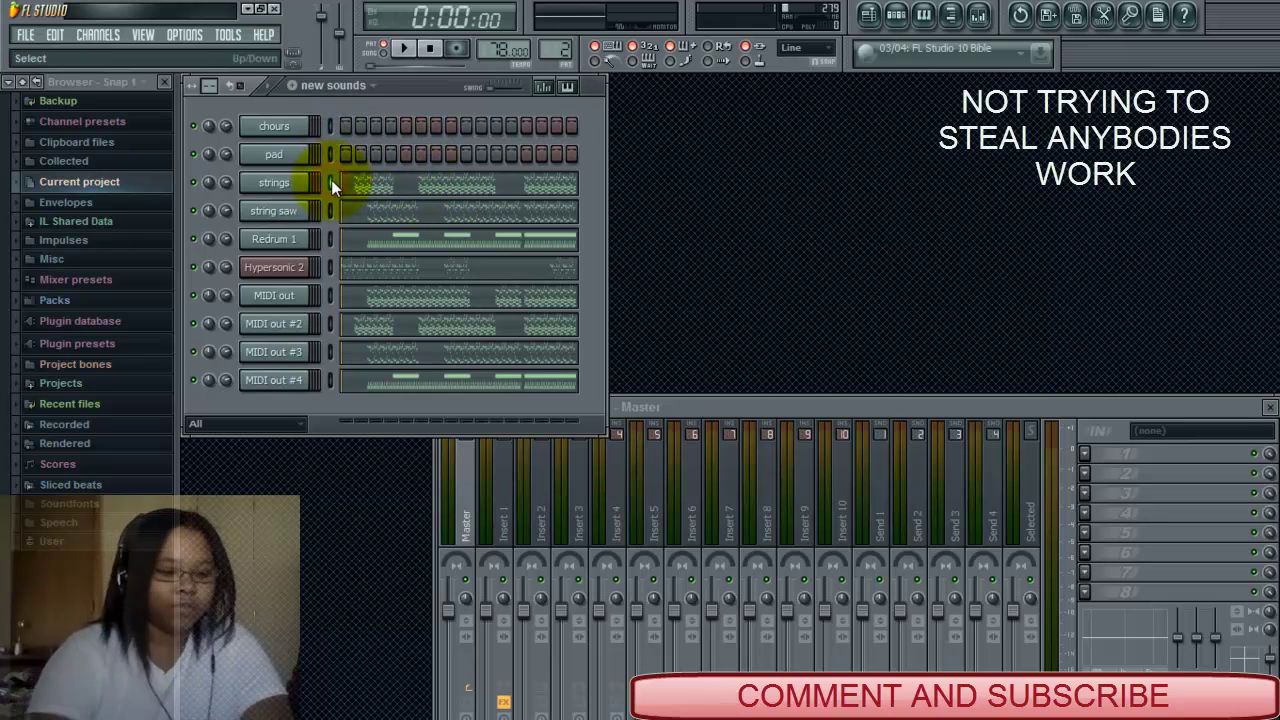
{"action": "key", "text": "ctrl+x"}
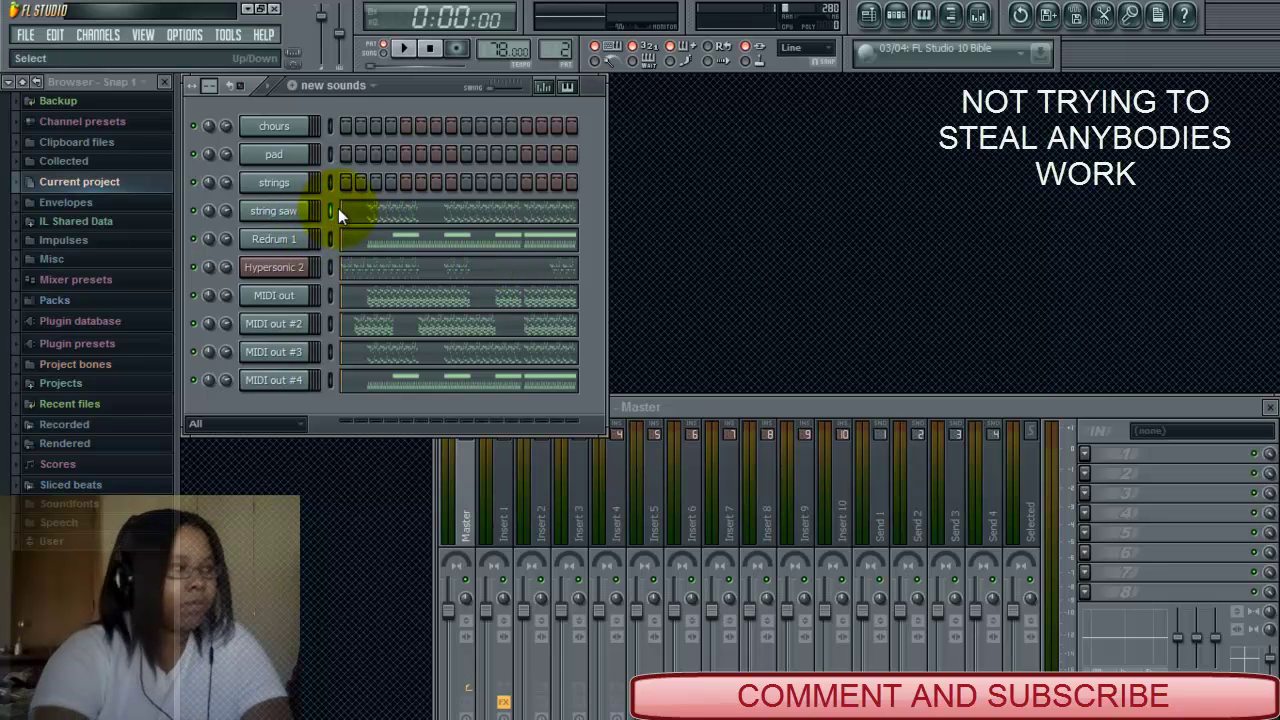
{"action": "key", "text": "ctrl+x"}
{"action": "left_click", "coordinate": [331, 240]}
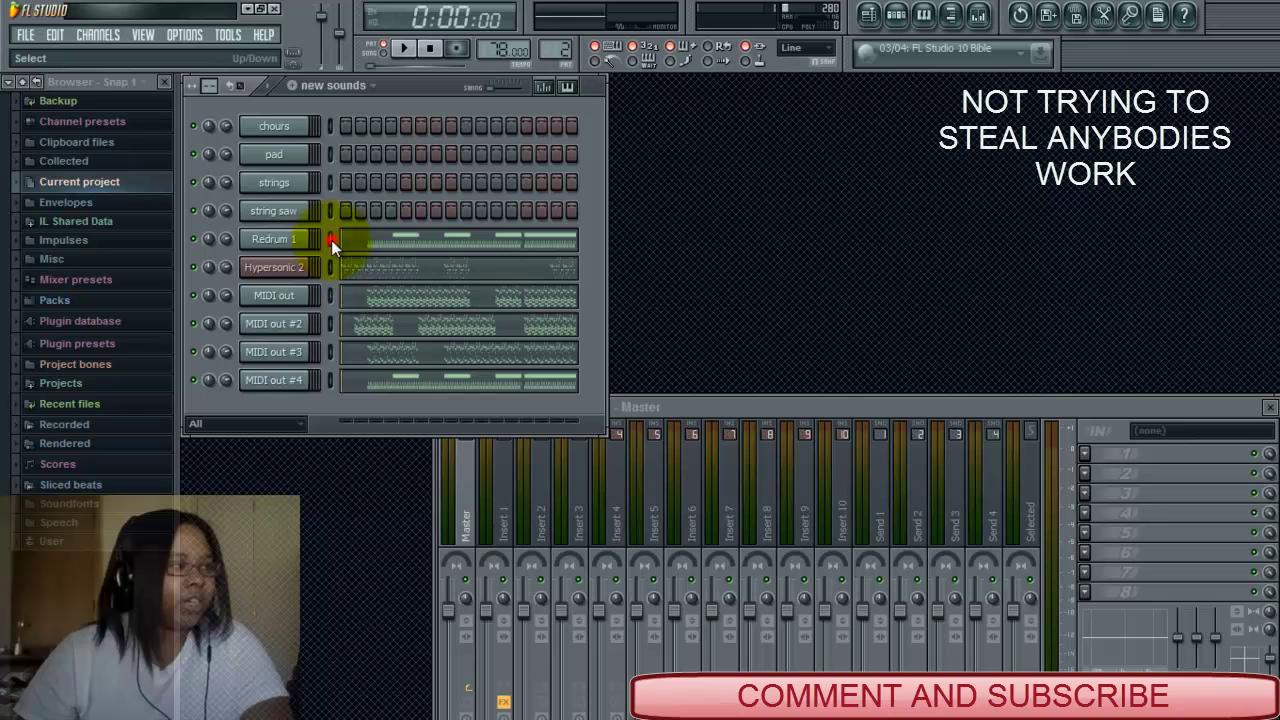
{"action": "key", "text": "ctrl+x"}
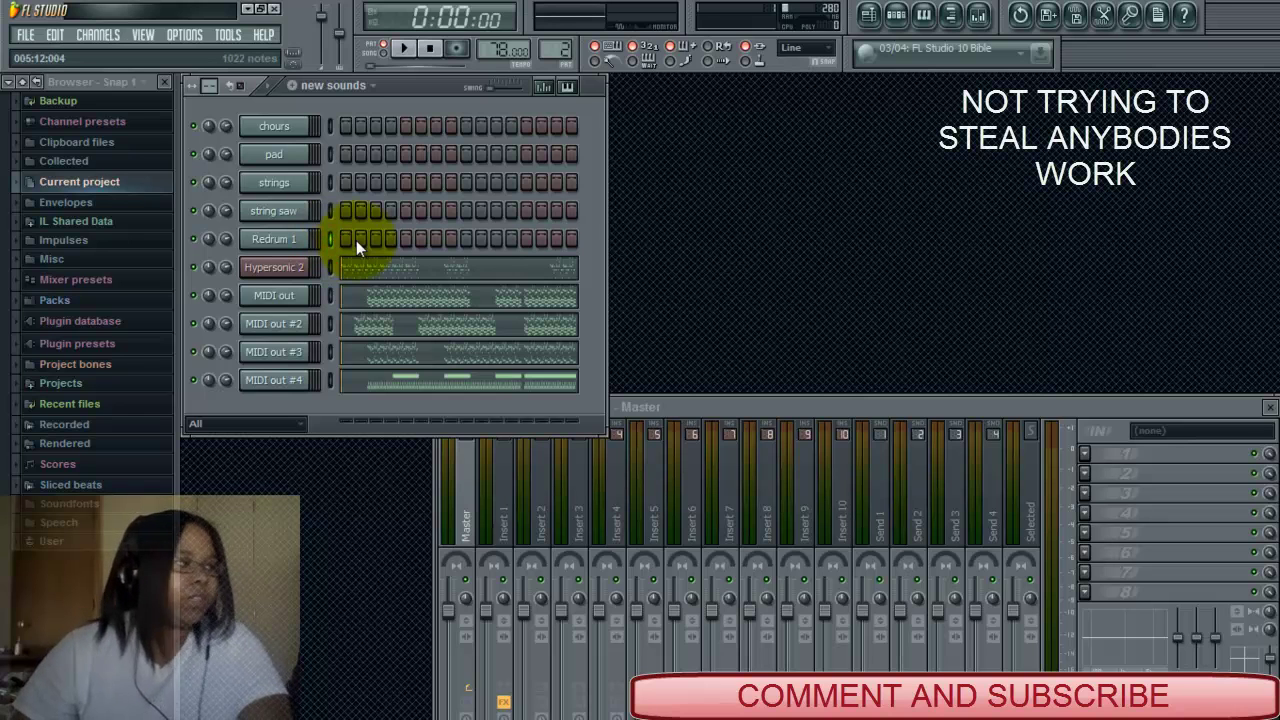
{"action": "left_click", "coordinate": [285, 128]}
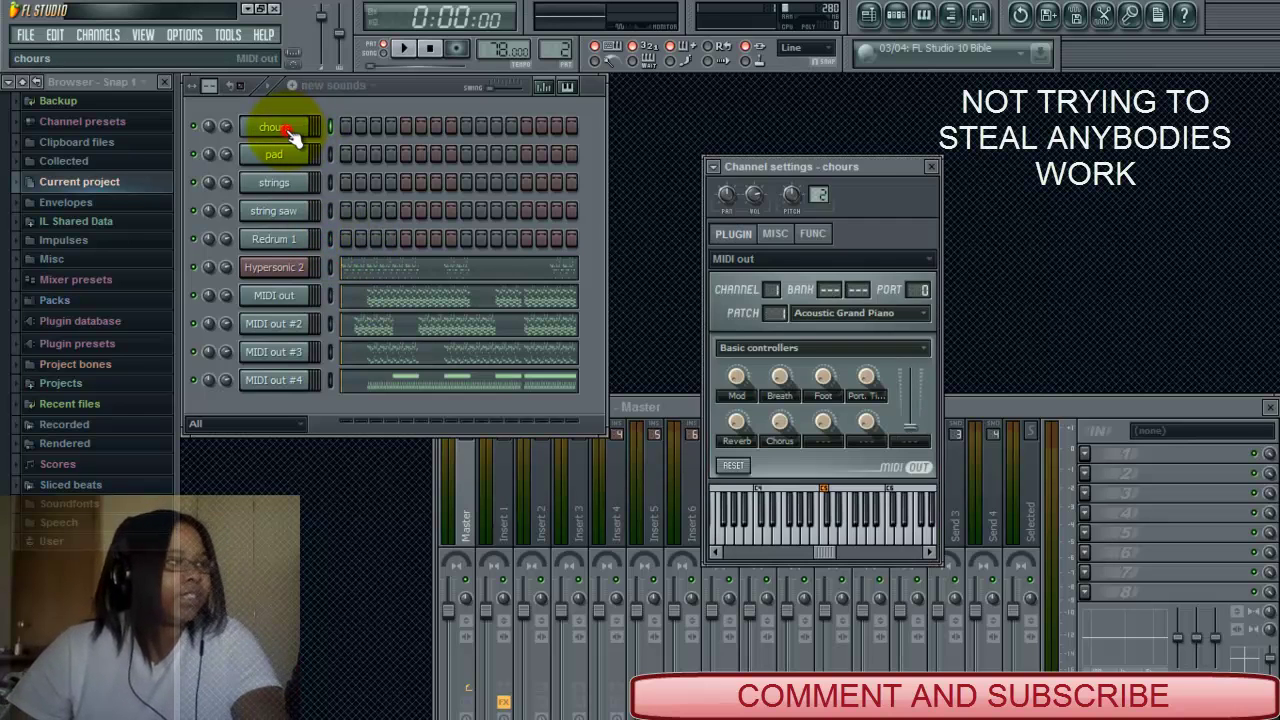
{"action": "right_click", "coordinate": [292, 132]}
{"action": "mouse_move", "coordinate": [364, 322]}
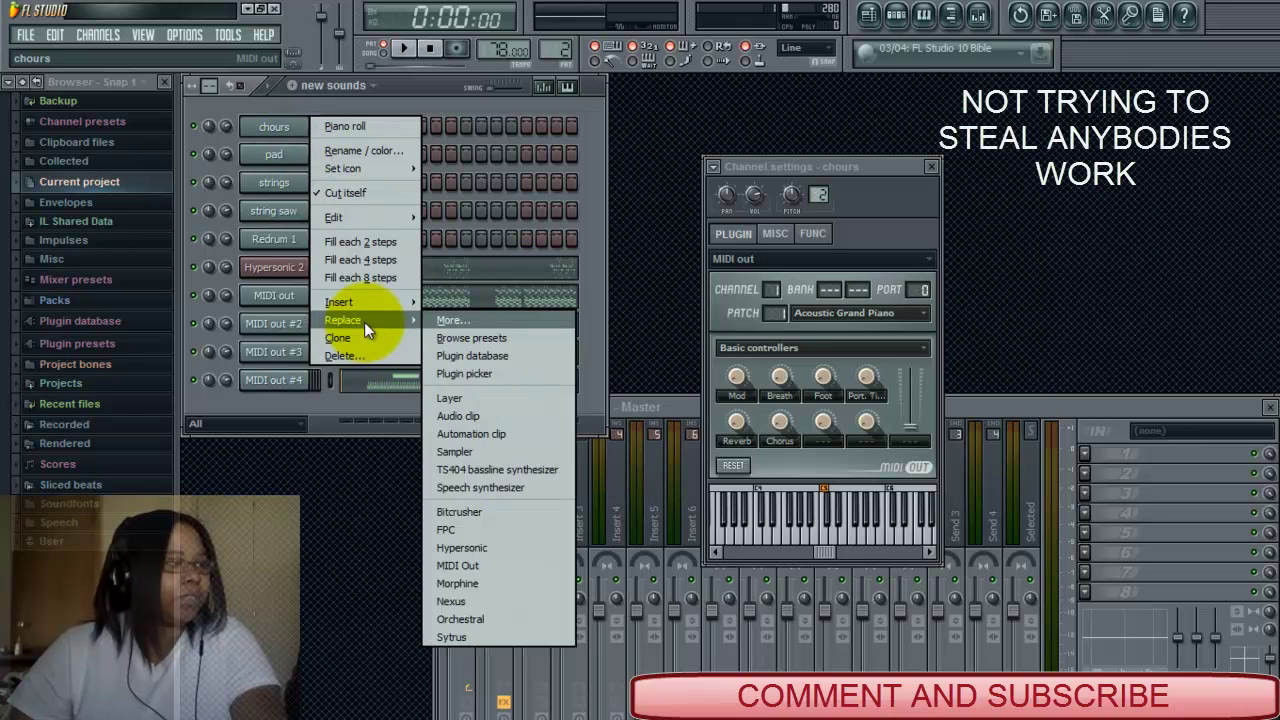
{"action": "left_click", "coordinate": [260, 417]}
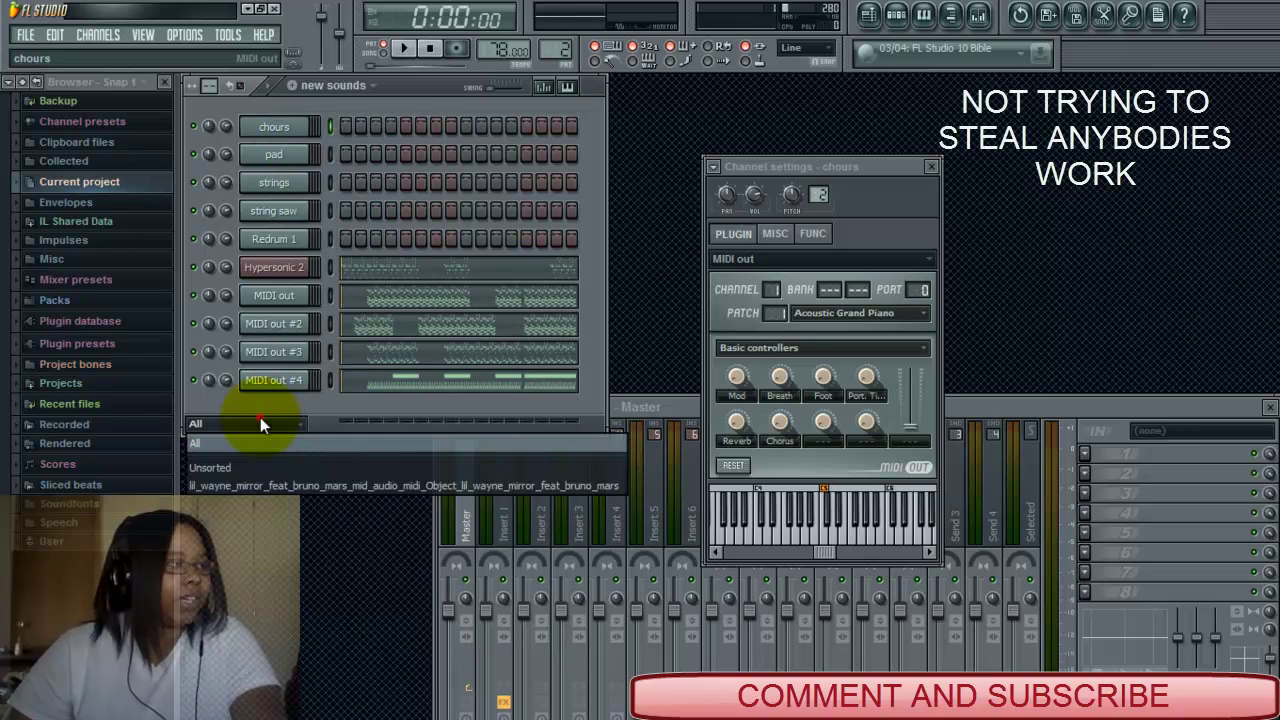
{"action": "left_click", "coordinate": [276, 155]}
{"action": "right_click", "coordinate": [276, 153]}
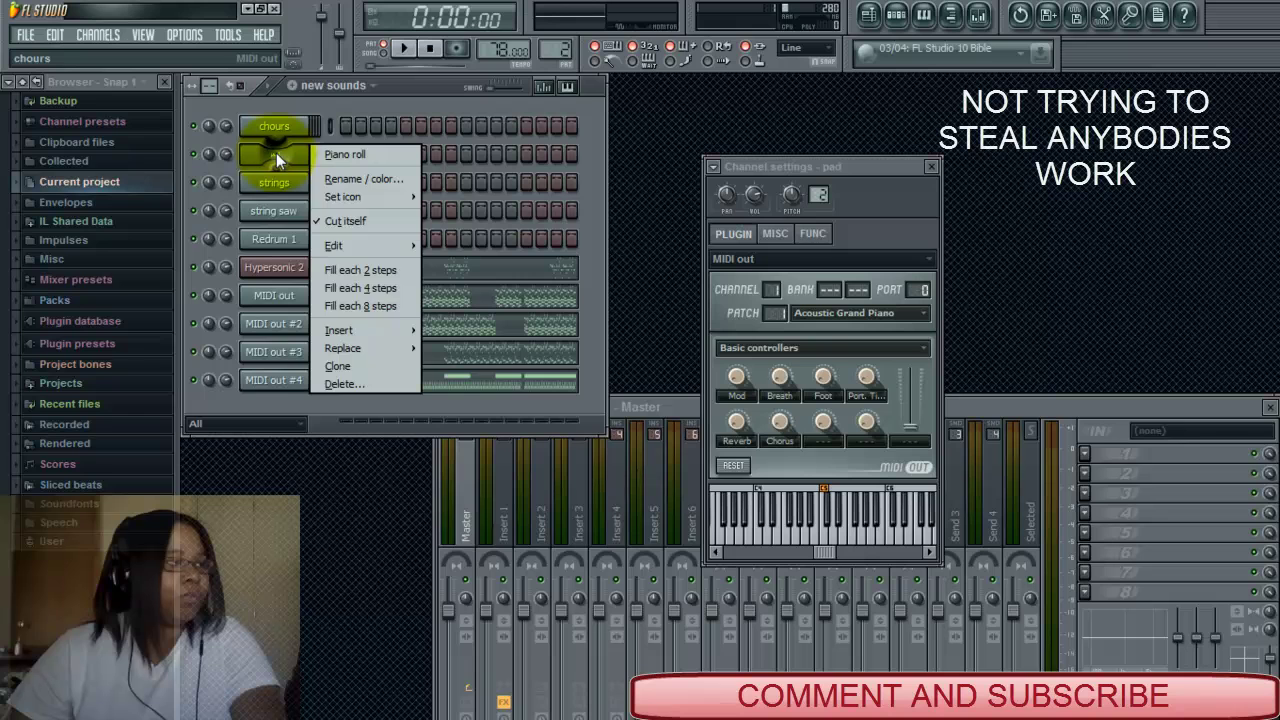
{"action": "left_click", "coordinate": [242, 392]}
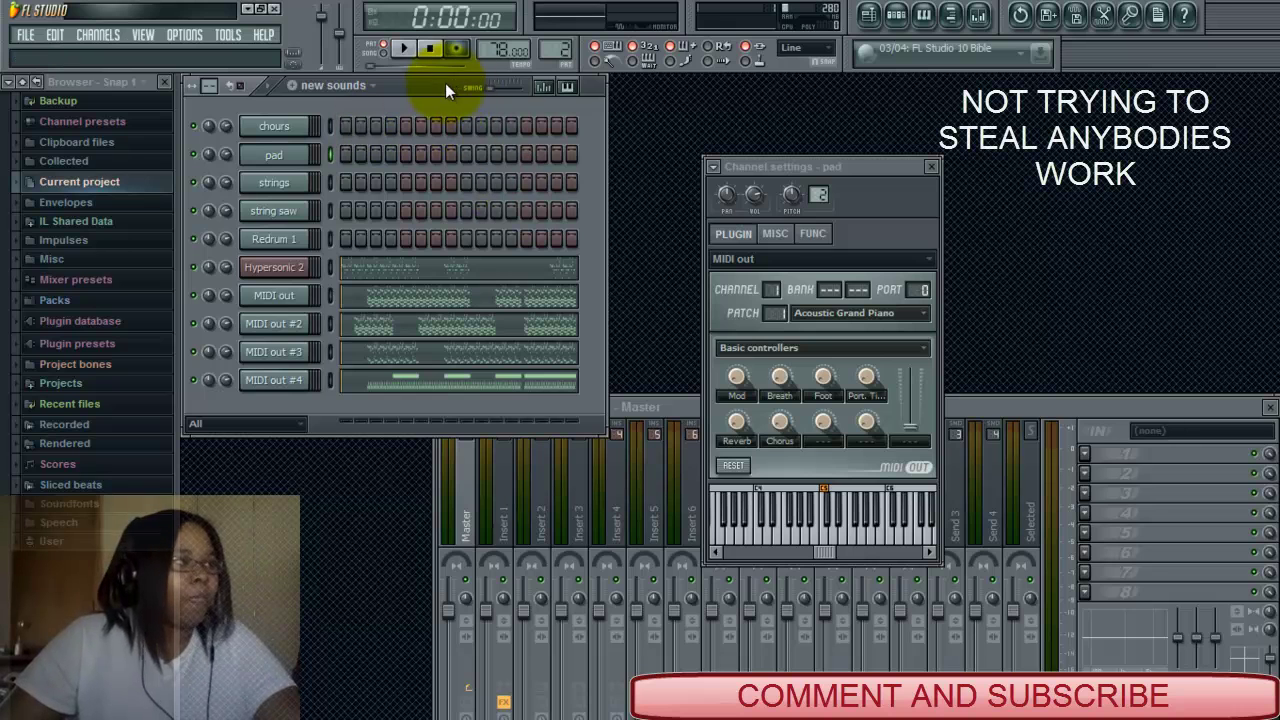
Place the new sounds pattern on Track 2 of the playlist at bar 1 and close the playlist.
{"action": "left_click", "coordinate": [869, 16]}
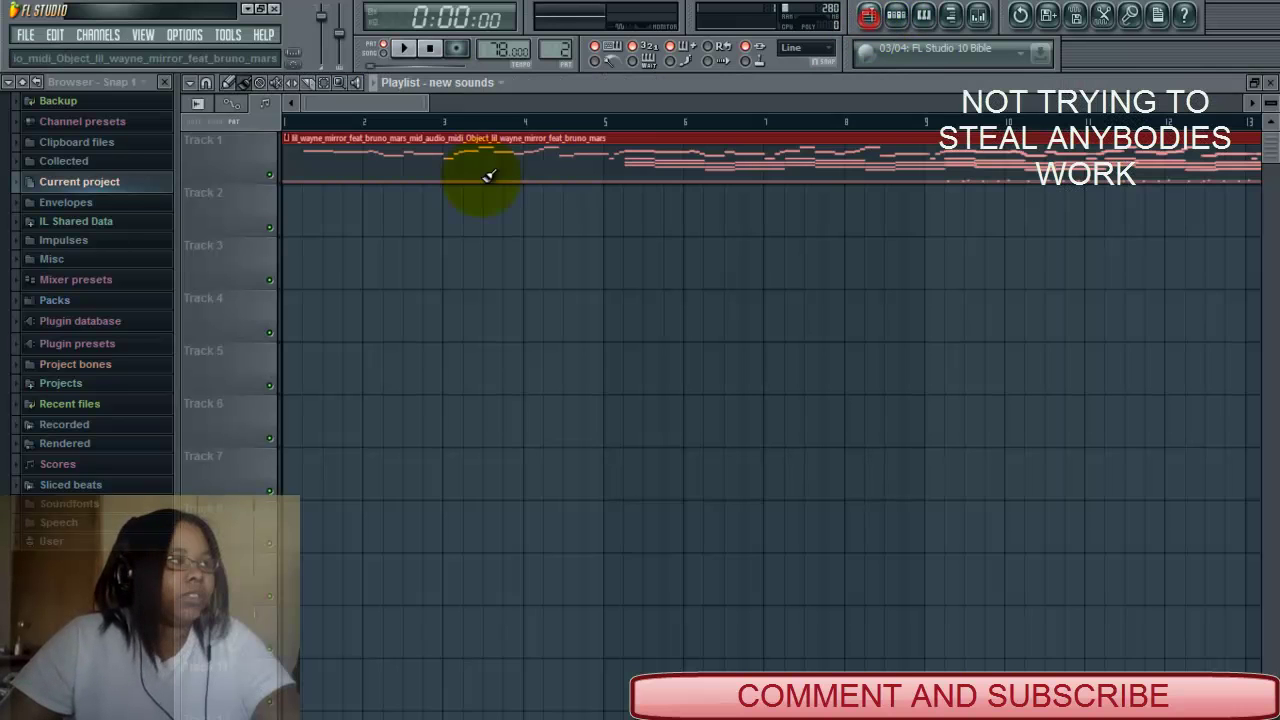
{"action": "left_click", "coordinate": [313, 218]}
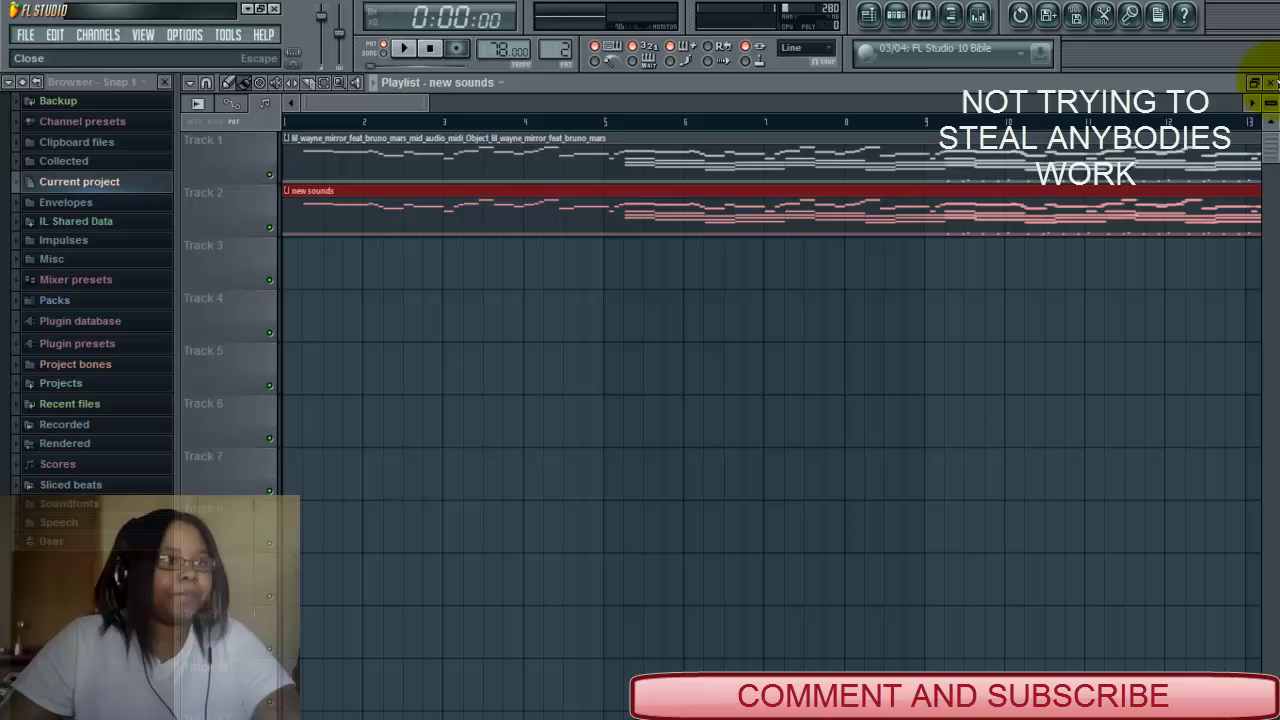
{"action": "left_click", "coordinate": [1269, 82]}
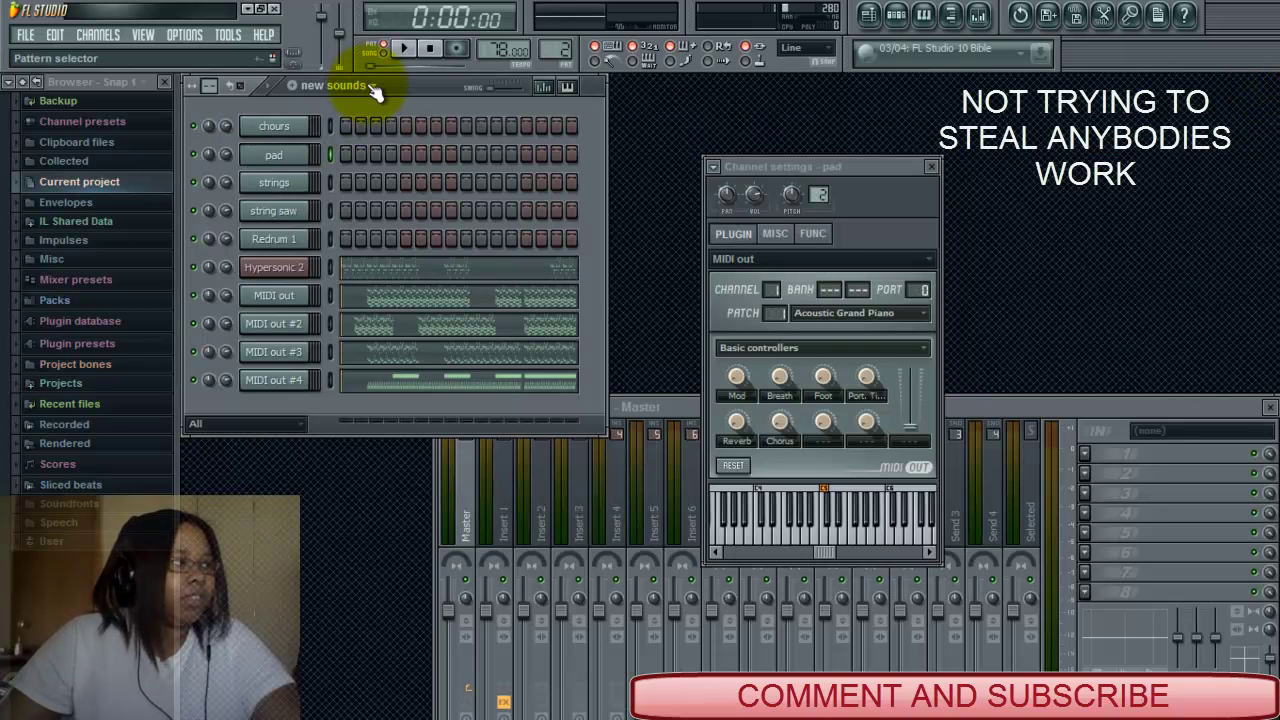
View the channels of the original imported song pattern and return to the new sounds pattern.
{"action": "left_click", "coordinate": [372, 88]}
{"action": "left_click", "coordinate": [361, 106]}
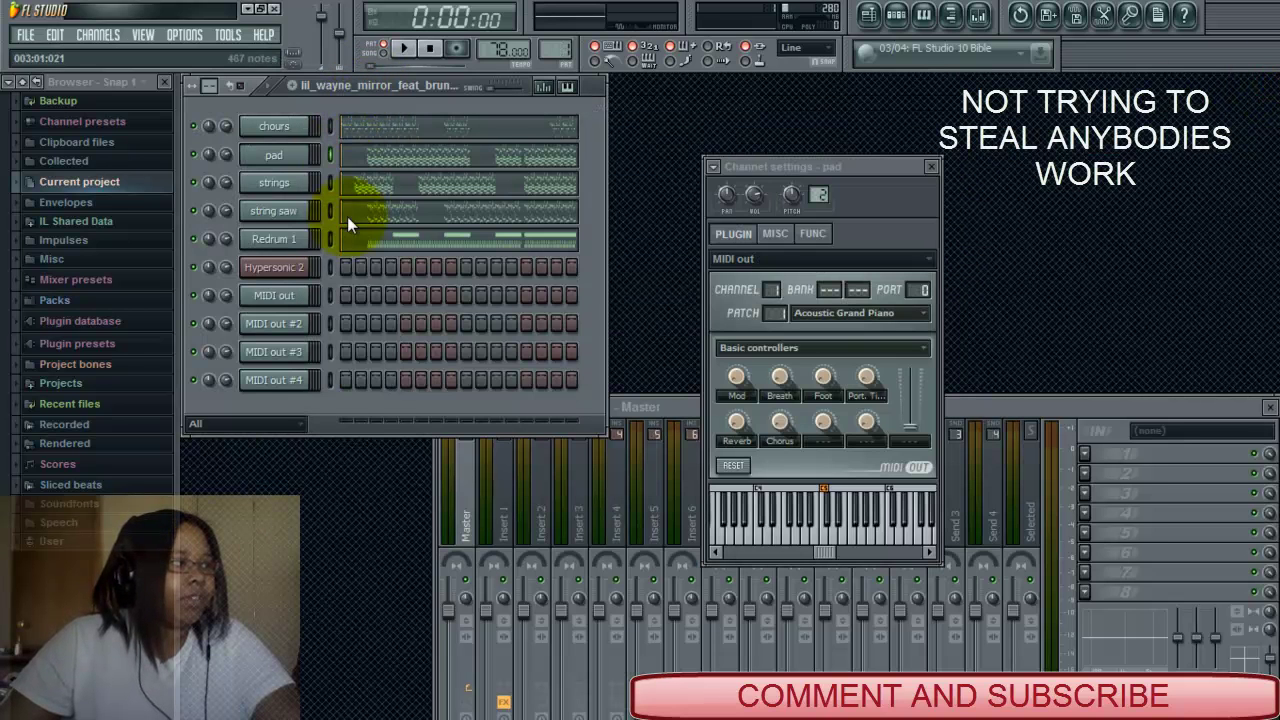
{"action": "left_click", "coordinate": [385, 87]}
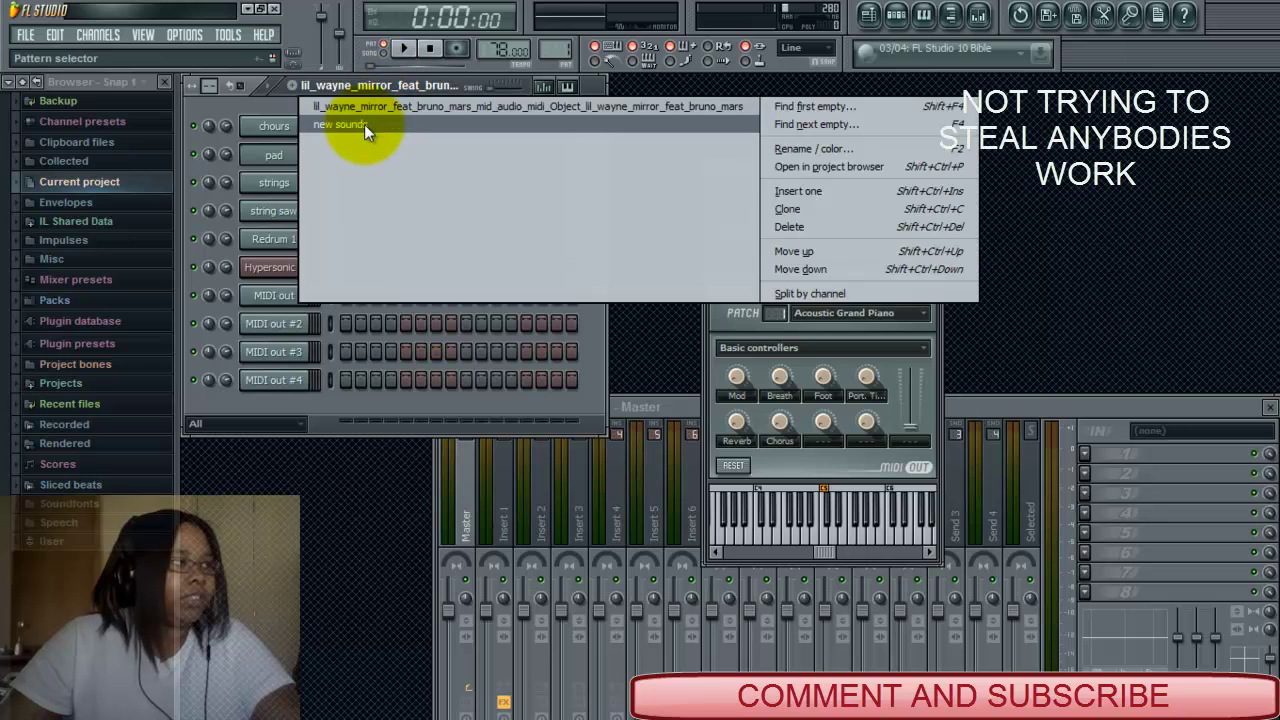
{"action": "left_click", "coordinate": [364, 124]}
Open Hypersonic 2 and listen to the new sounds pattern with its current patch.
{"action": "left_click", "coordinate": [300, 271]}
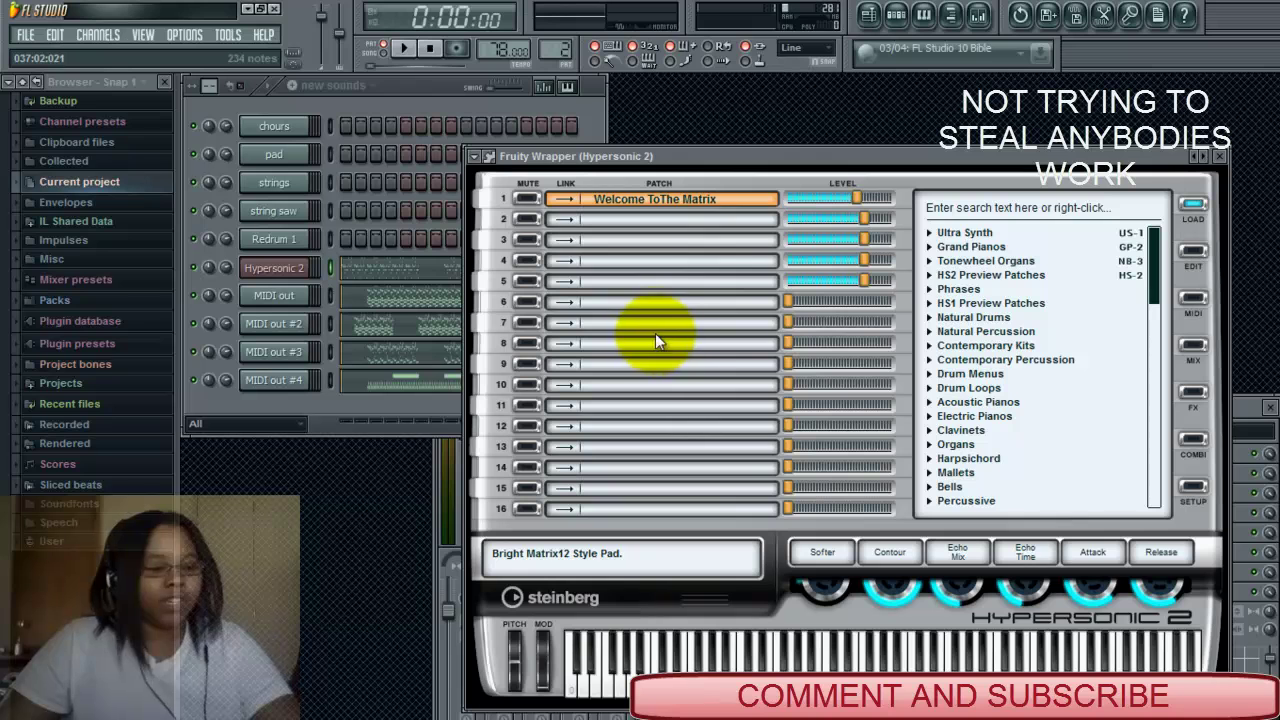
{"action": "left_click", "coordinate": [403, 48]}
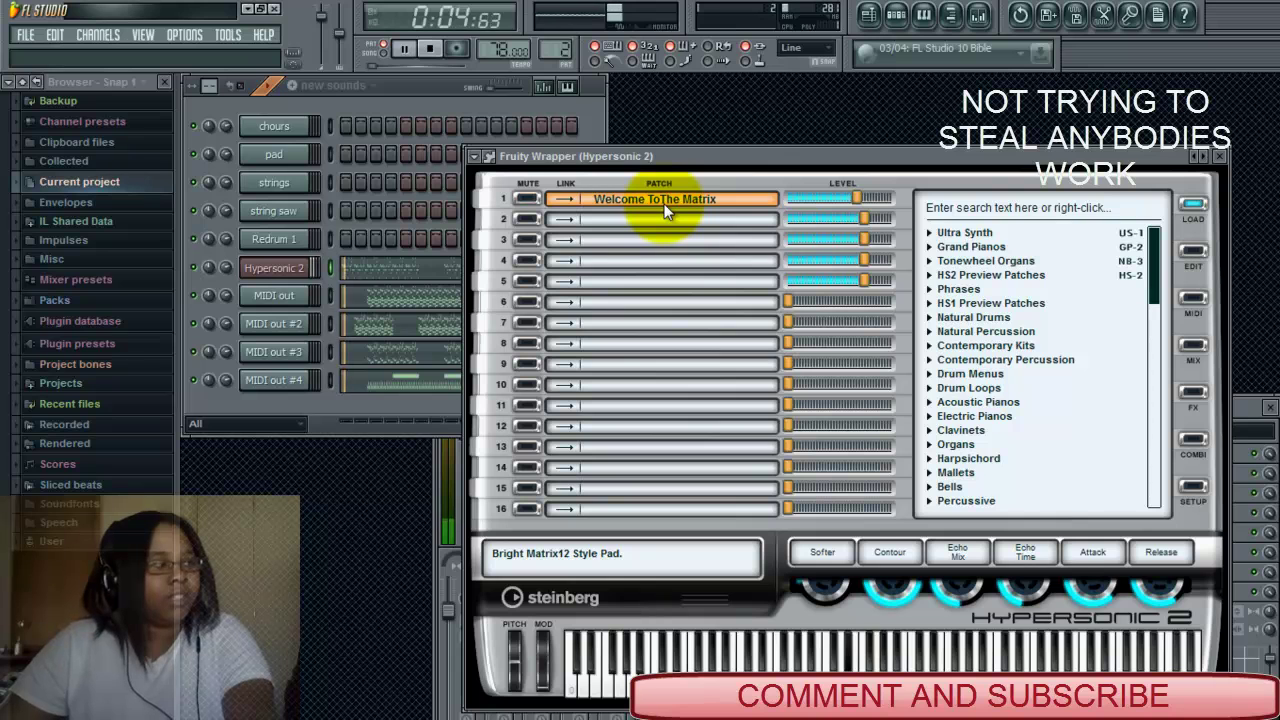
{"action": "key", "text": "space"}
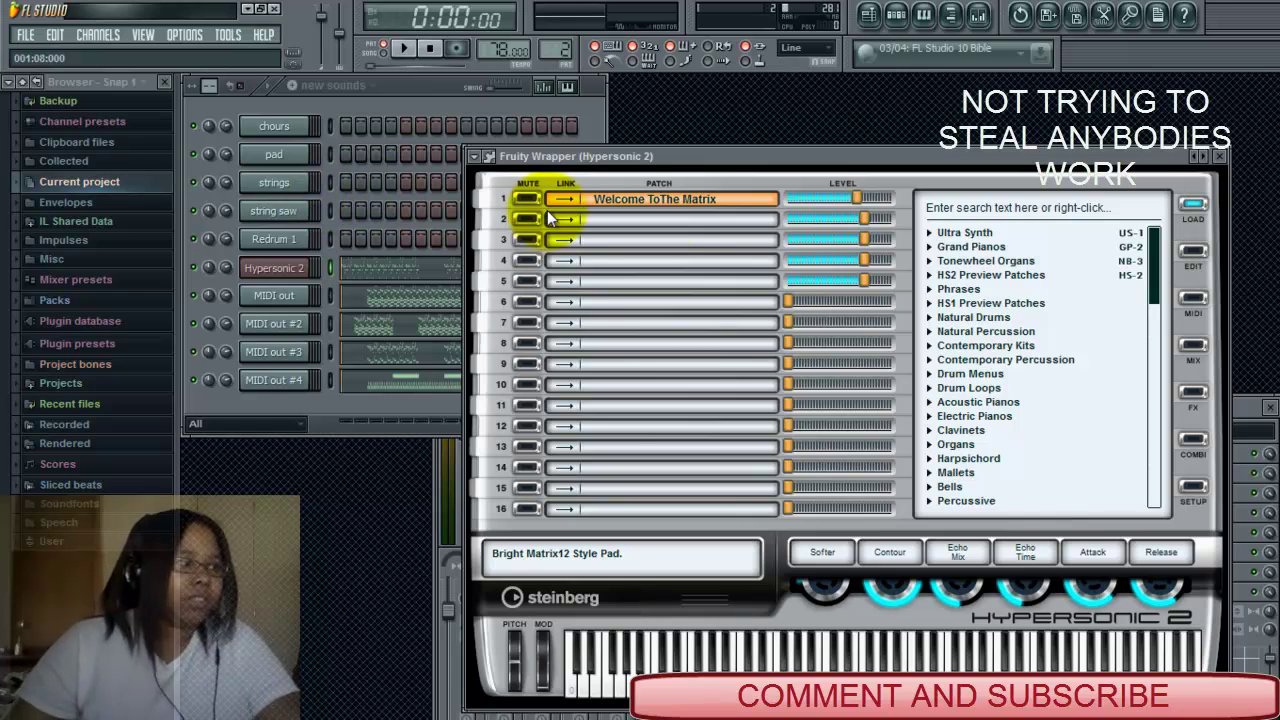
Load the Spiccato Strings Up XXL patch from the Strings category into Hypersonic 2 slot 1.
{"action": "left_click", "coordinate": [686, 198]}
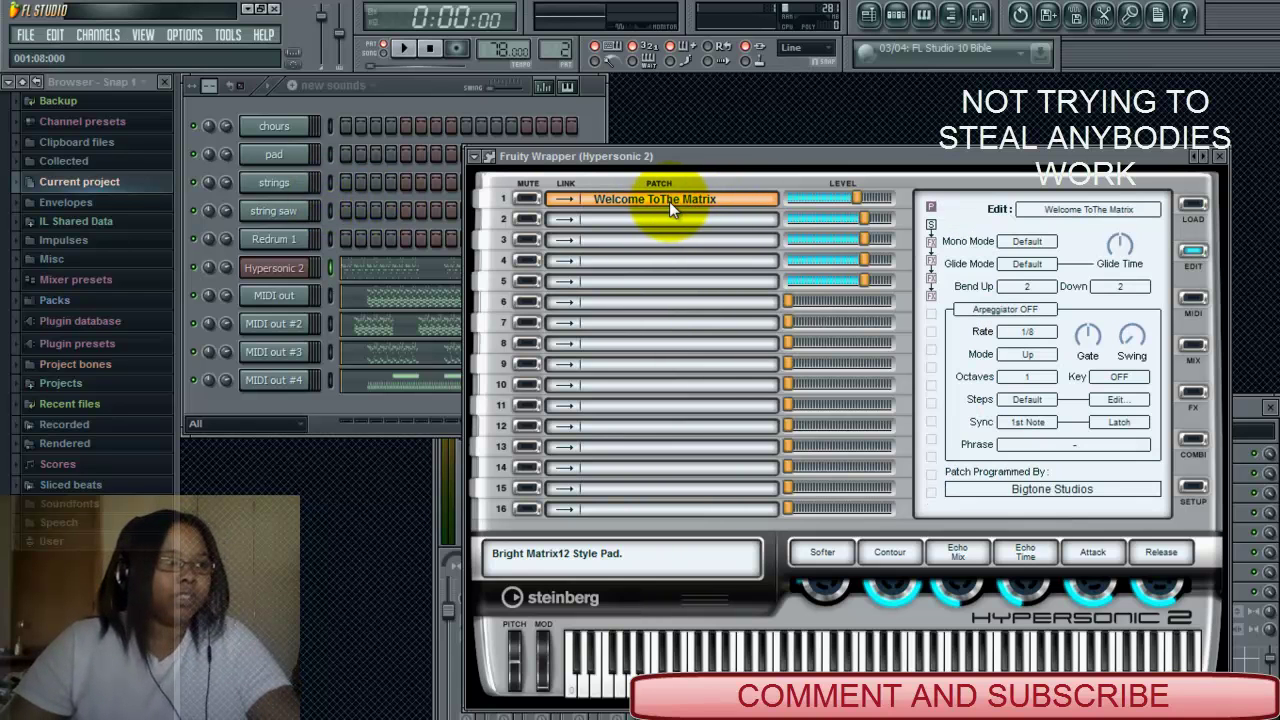
{"action": "left_click", "coordinate": [1193, 206]}
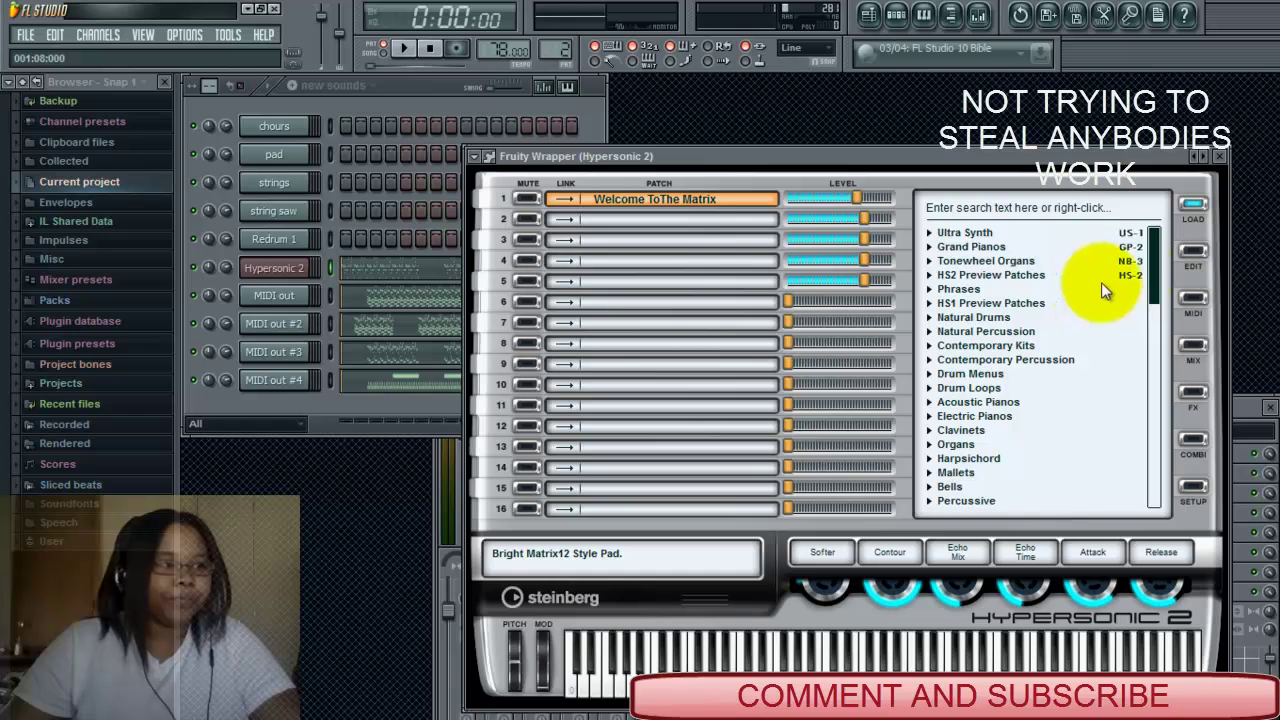
{"action": "left_click_drag", "start_coordinate": [1157, 278], "coordinate": [1160, 340]}
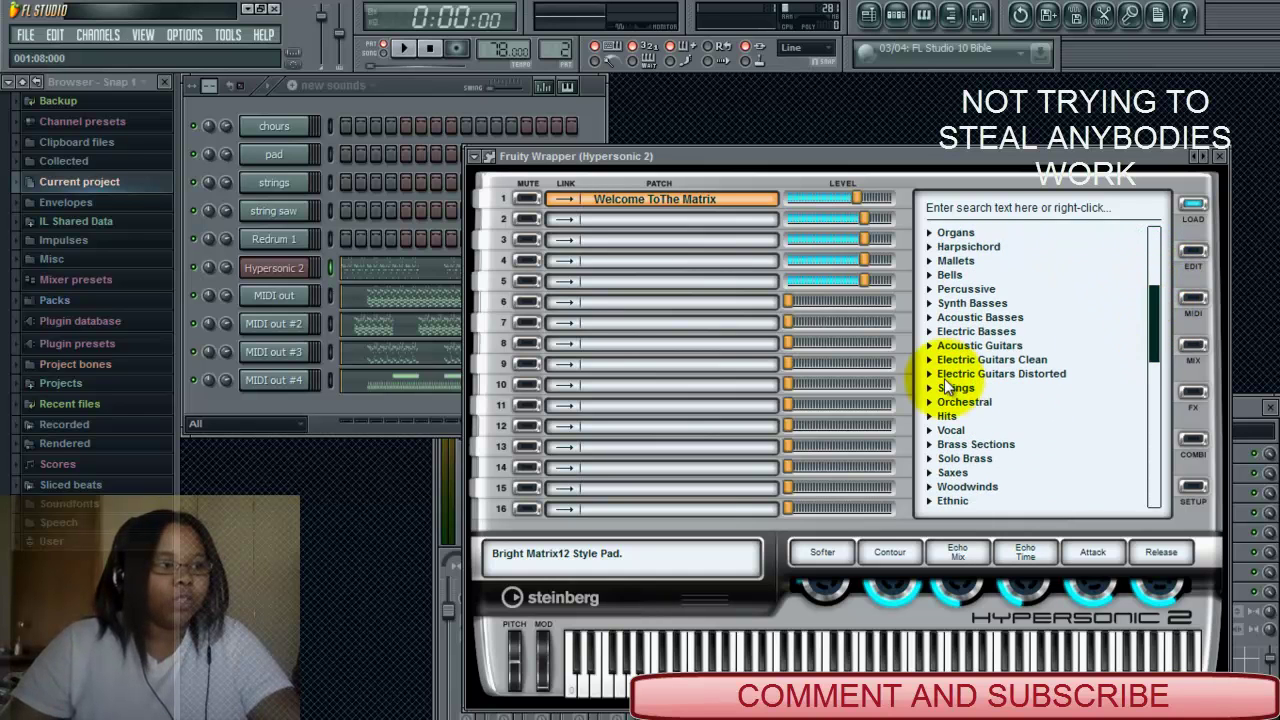
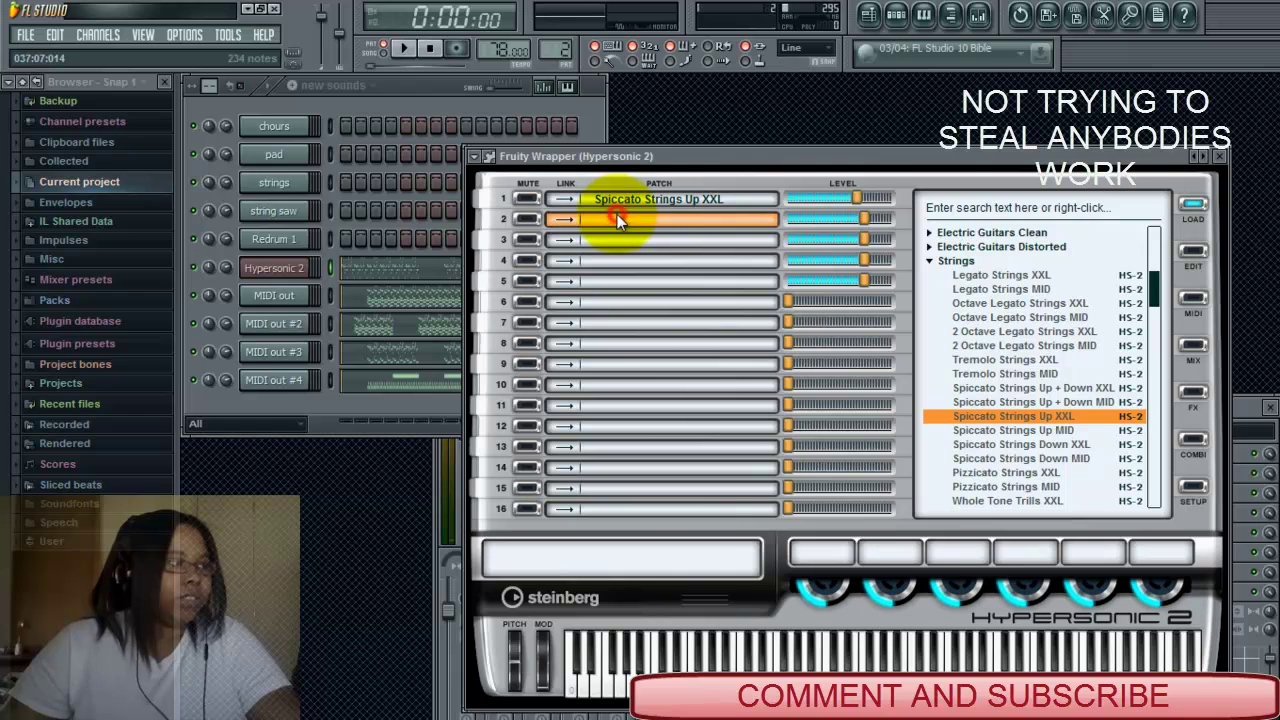
Audition Reso Mover, Fair Choresque and Welcome ToThe Matrix from Bright Pads in slot 2, and load Glassy Heaven there.
{"action": "left_click", "coordinate": [930, 272]}
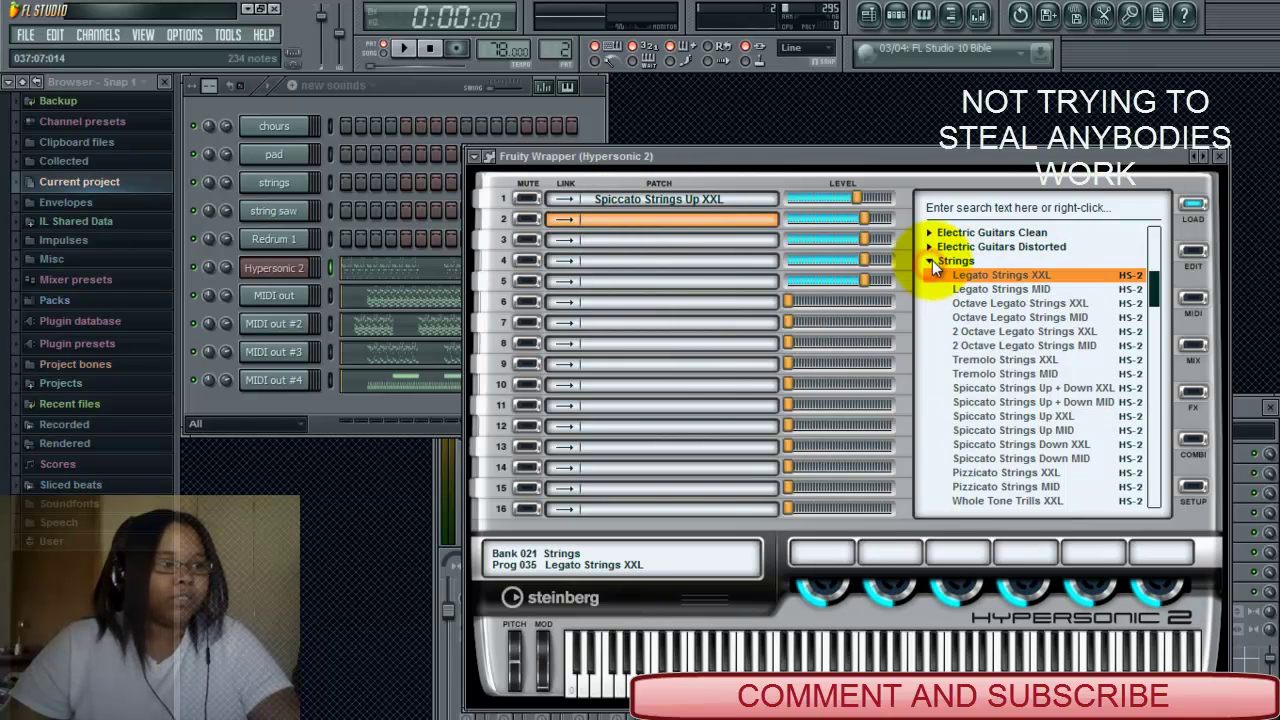
{"action": "left_click", "coordinate": [932, 260]}
{"action": "scroll", "coordinate": [993, 341], "scroll_direction": "up", "scroll_amount": 3}
{"action": "scroll", "coordinate": [993, 341], "scroll_direction": "up", "scroll_amount": 5}
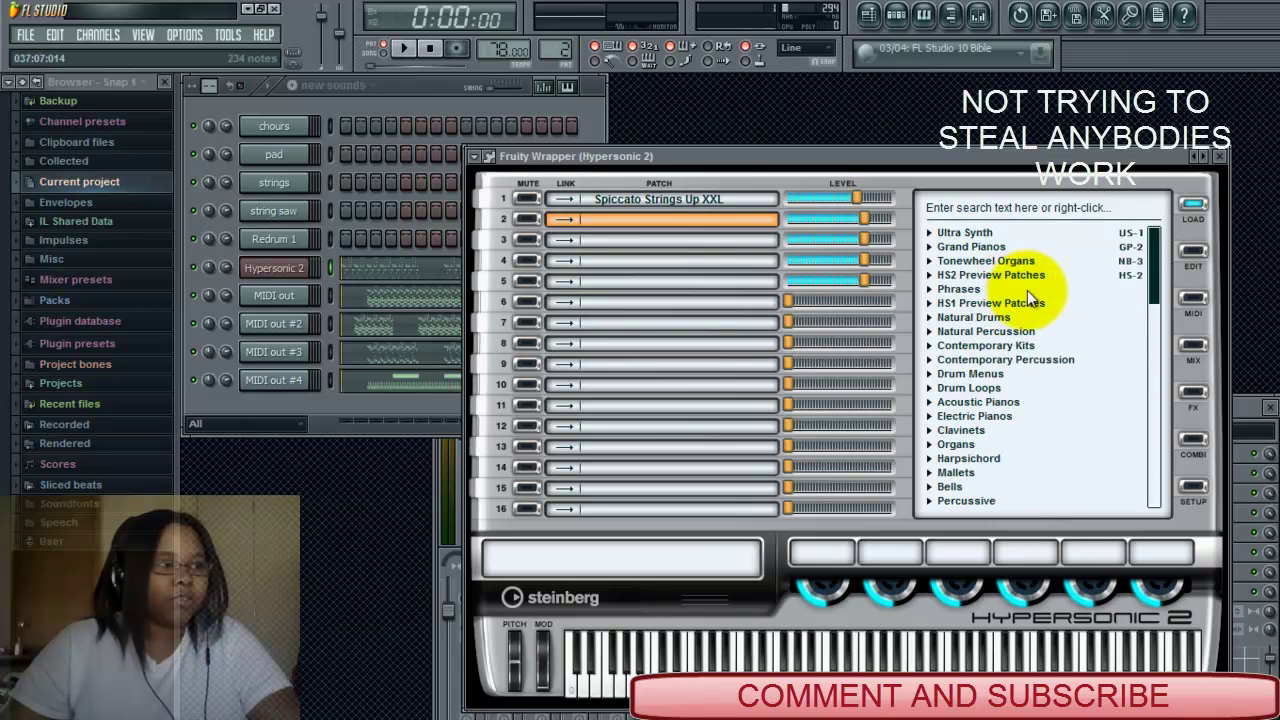
{"action": "scroll", "coordinate": [1095, 290], "scroll_direction": "down", "scroll_amount": 4}
{"action": "scroll", "coordinate": [1086, 301], "scroll_direction": "down", "scroll_amount": 8}
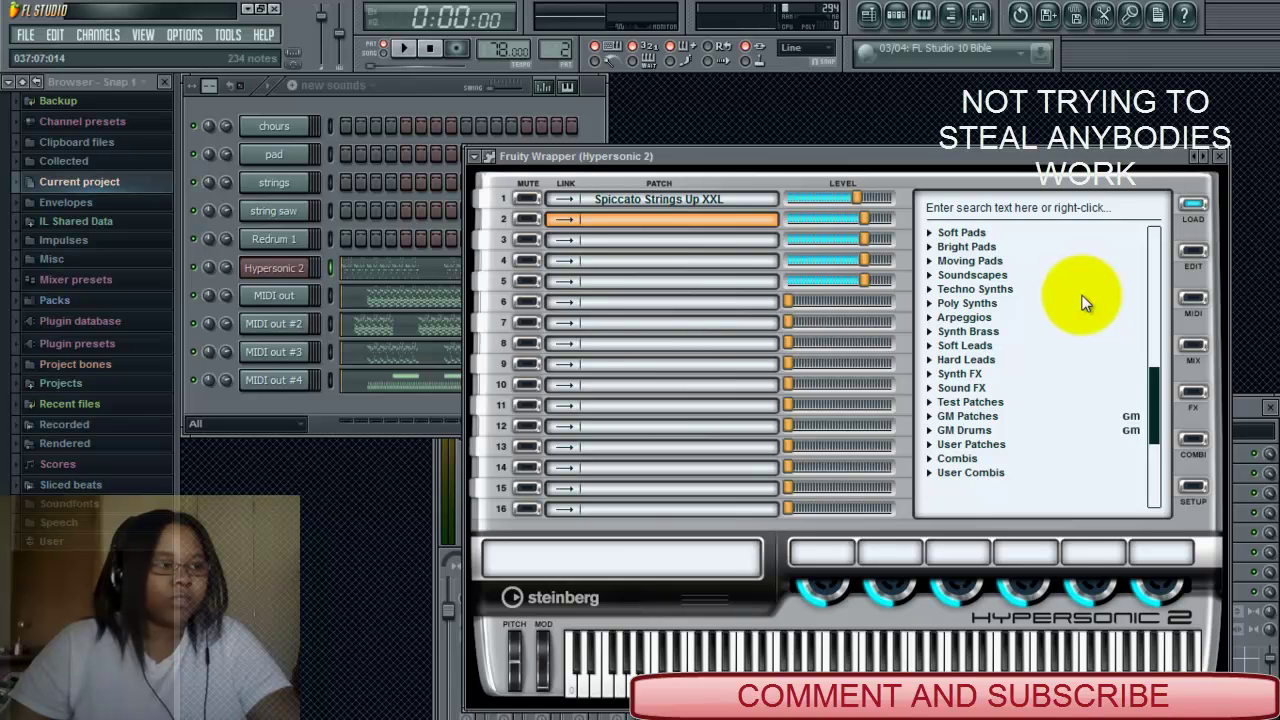
{"action": "left_click", "coordinate": [962, 248]}
{"action": "left_click", "coordinate": [965, 331]}
{"action": "left_click", "coordinate": [950, 660]}
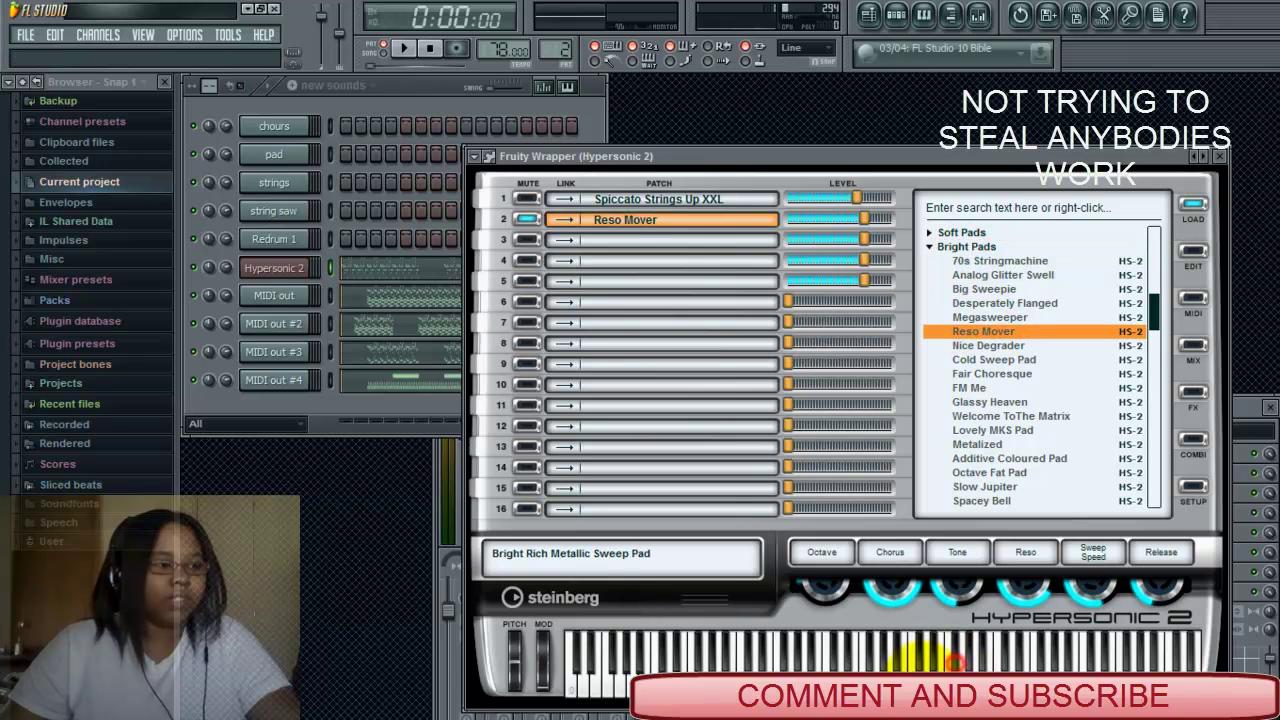
{"action": "left_click", "coordinate": [1018, 372]}
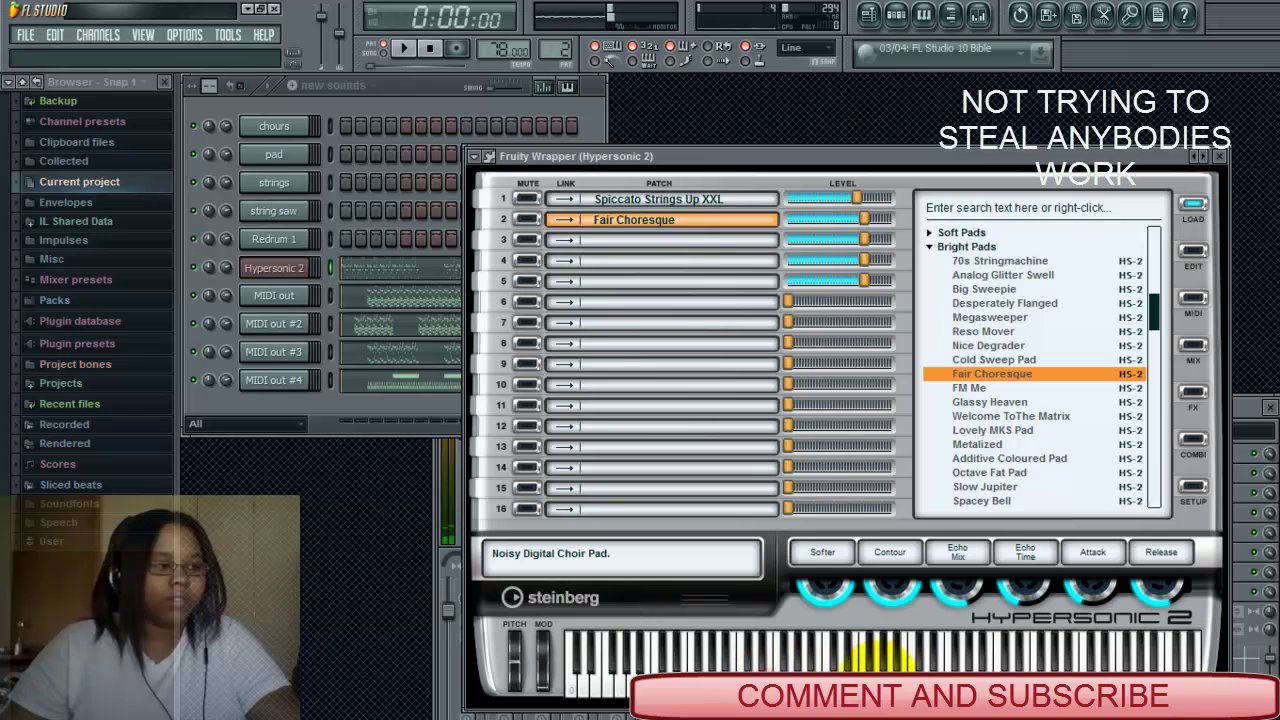
{"action": "left_click", "coordinate": [1008, 415]}
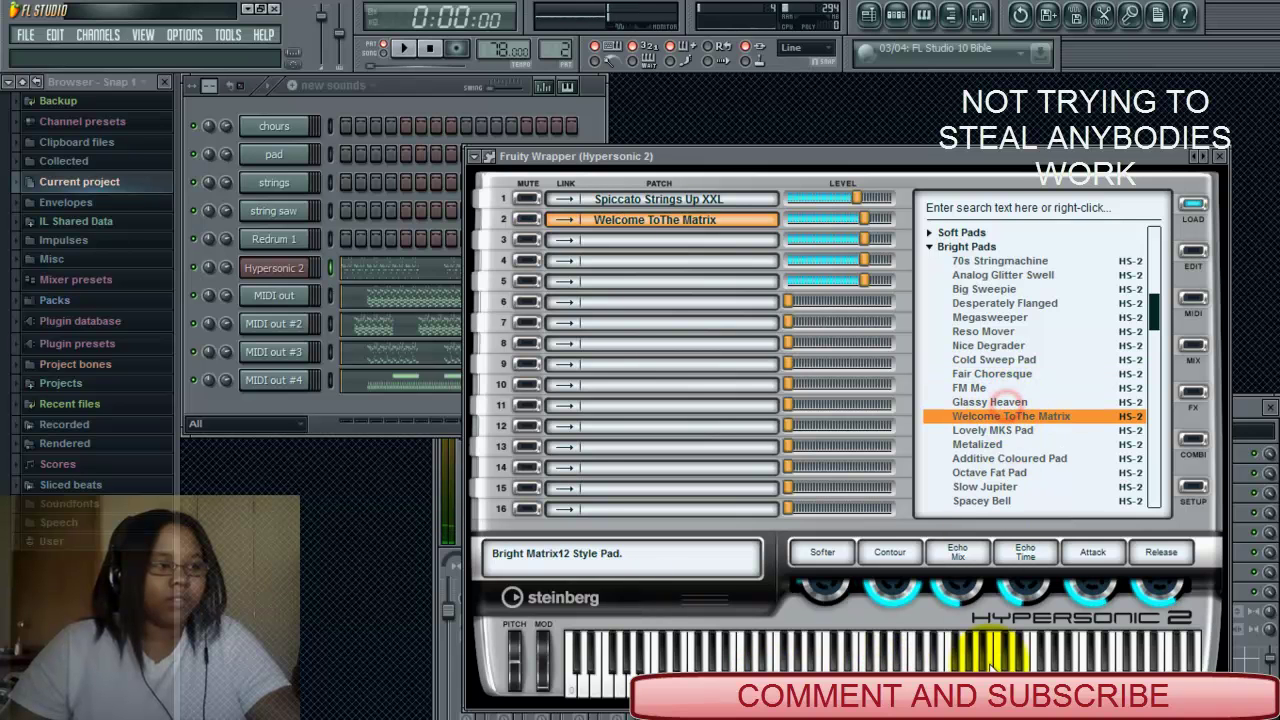
{"action": "left_click", "coordinate": [985, 401]}
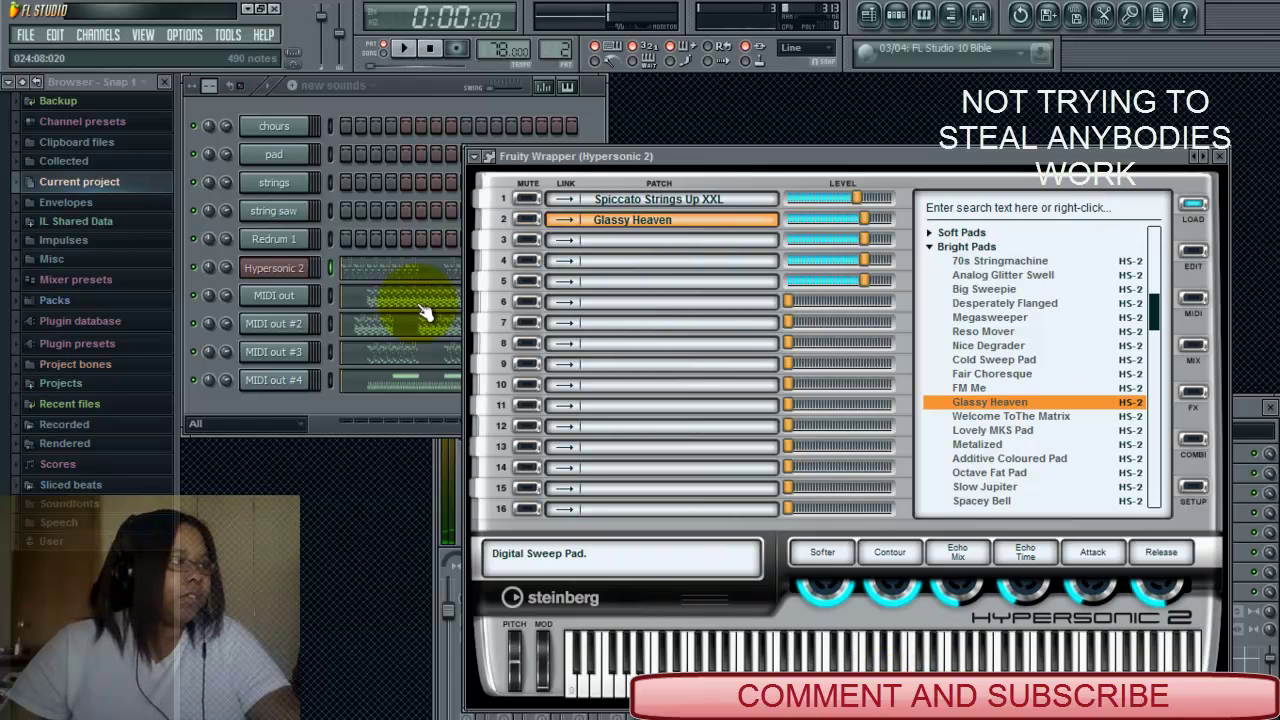
Select slot 3, collapse Bright Pads and look through the patch categories for a suitable sound.
{"action": "left_click", "coordinate": [605, 241]}
{"action": "left_click", "coordinate": [945, 246]}
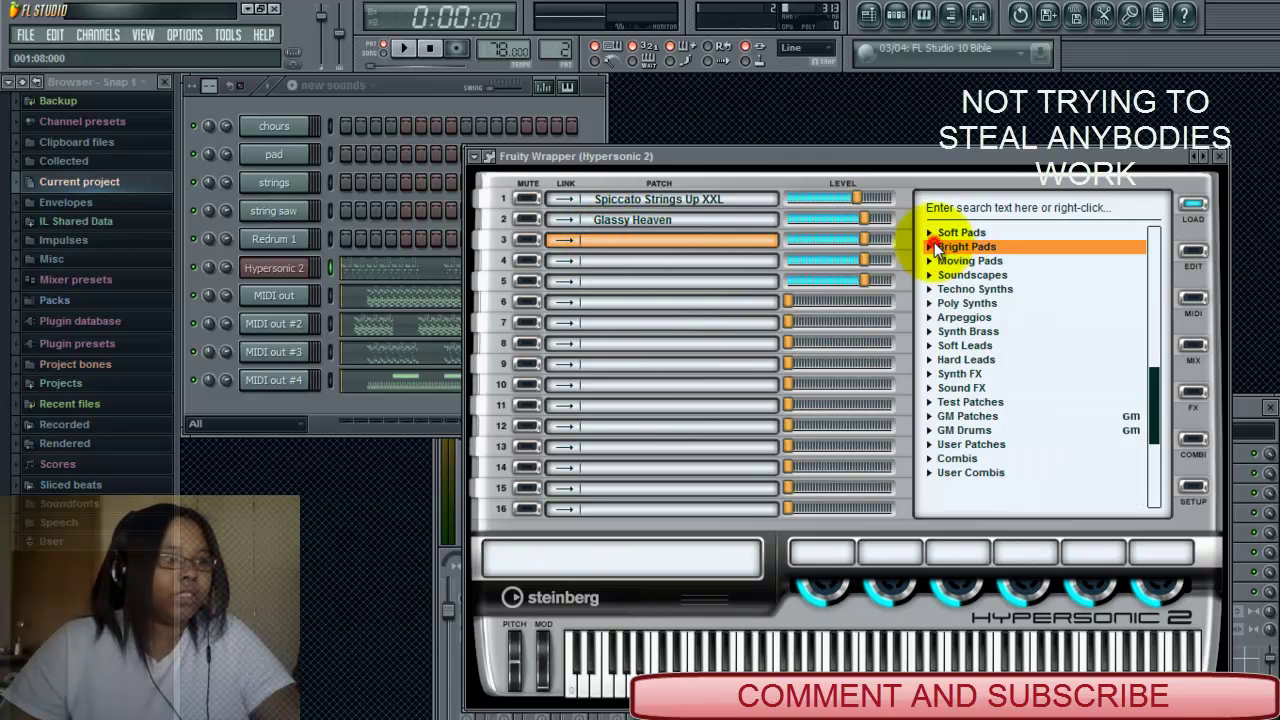
{"action": "scroll", "coordinate": [1012, 300], "scroll_direction": "up", "scroll_amount": 3}
{"action": "scroll", "coordinate": [1012, 298], "scroll_direction": "up", "scroll_amount": 3}
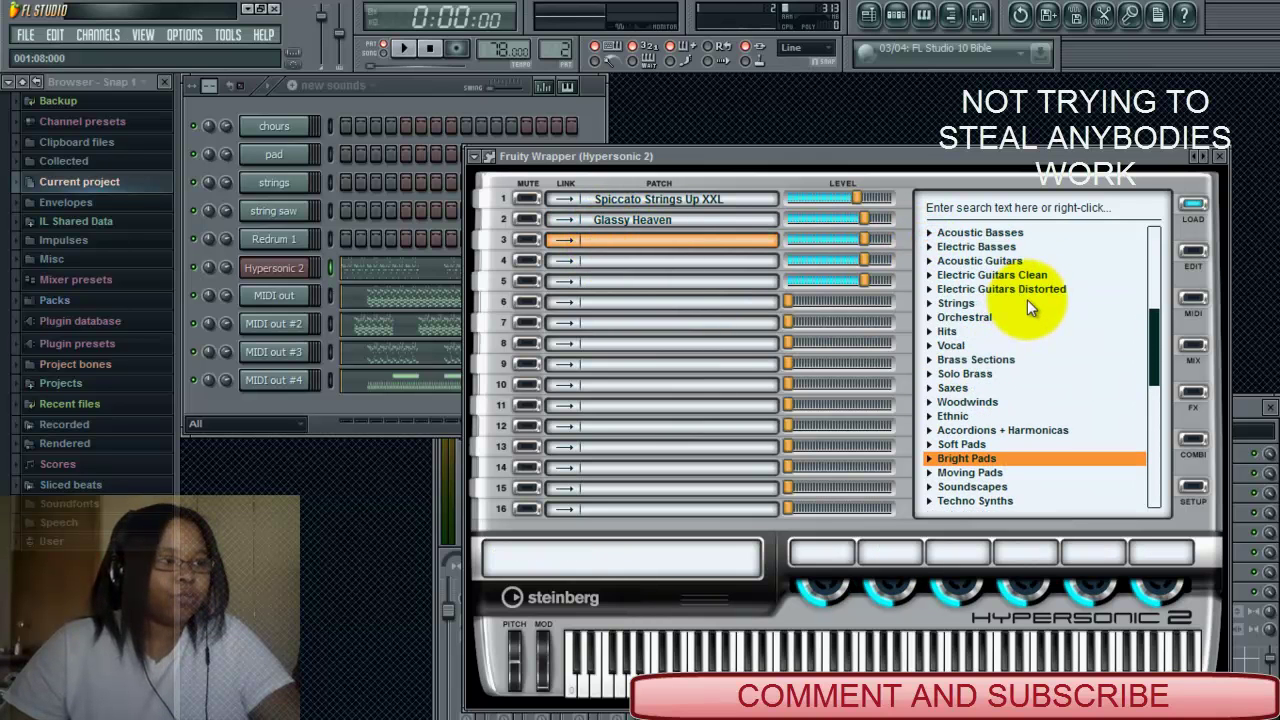
{"action": "scroll", "coordinate": [1027, 299], "scroll_direction": "up", "scroll_amount": 3}
{"action": "scroll", "coordinate": [1028, 299], "scroll_direction": "up", "scroll_amount": 3}
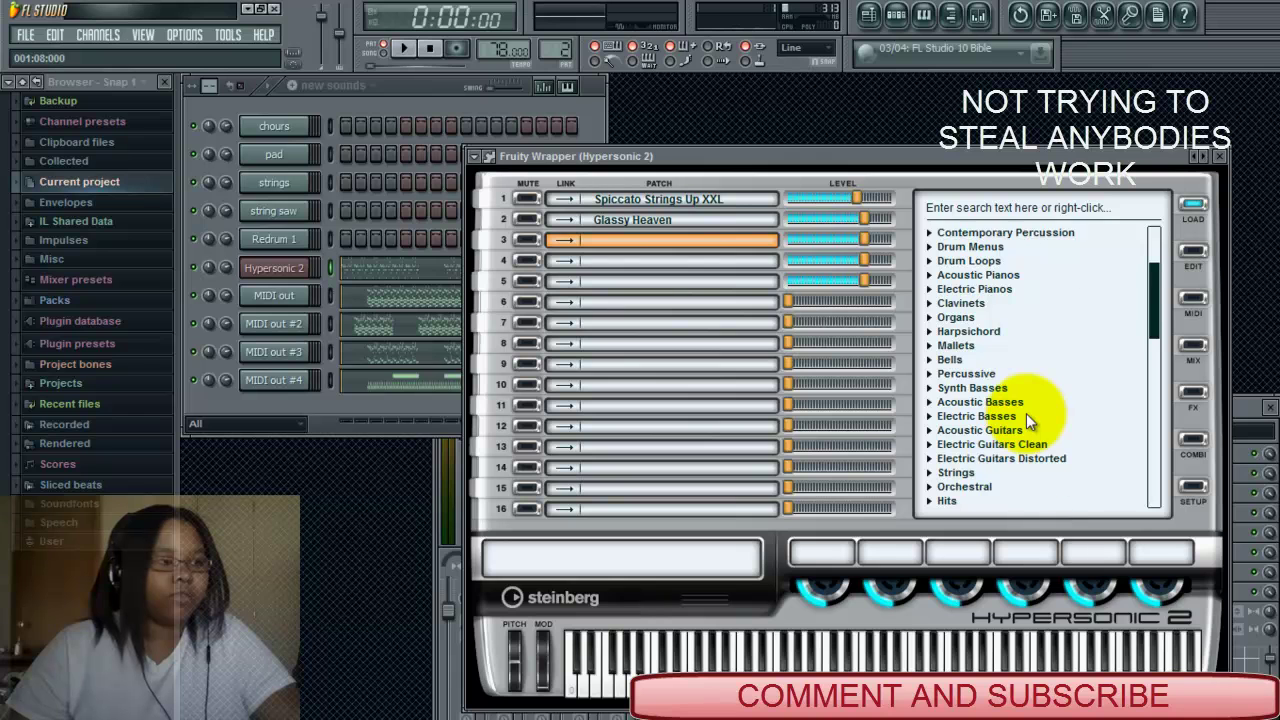
{"action": "scroll", "coordinate": [1026, 413], "scroll_direction": "up", "scroll_amount": 5}
{"action": "scroll", "coordinate": [1036, 362], "scroll_direction": "down", "scroll_amount": 4}
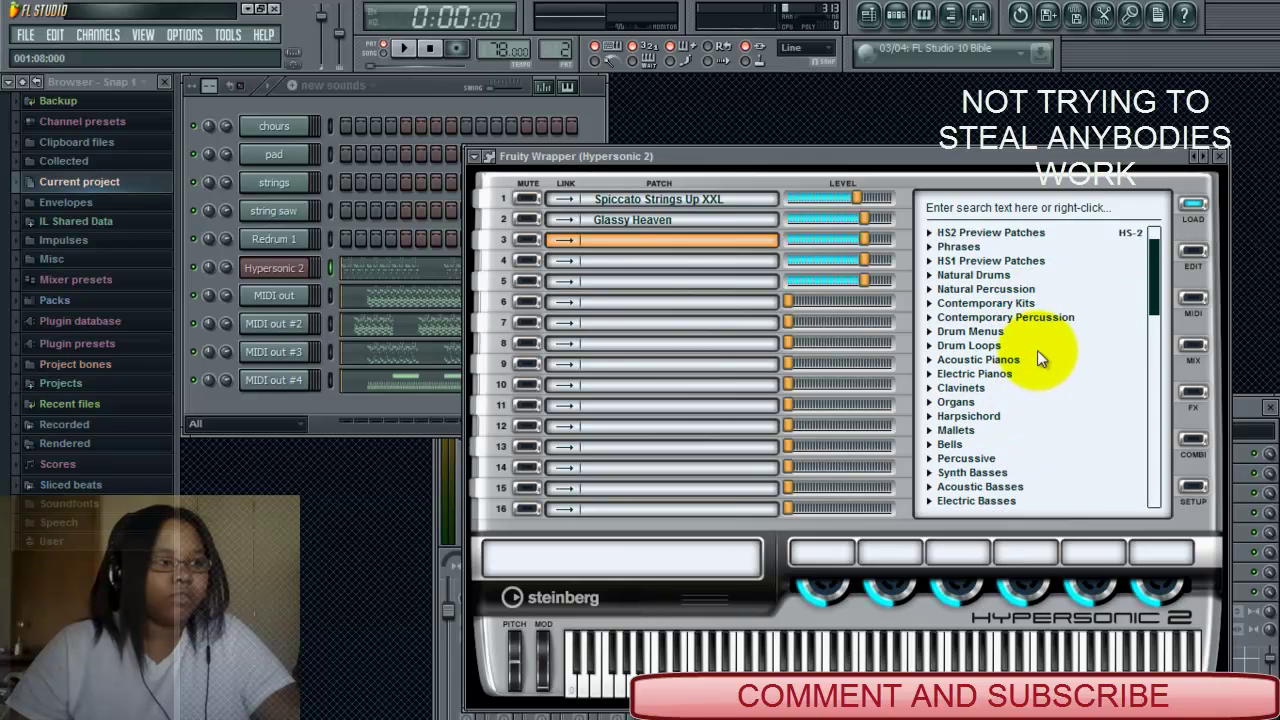
{"action": "scroll", "coordinate": [1039, 340], "scroll_direction": "down", "scroll_amount": 1}
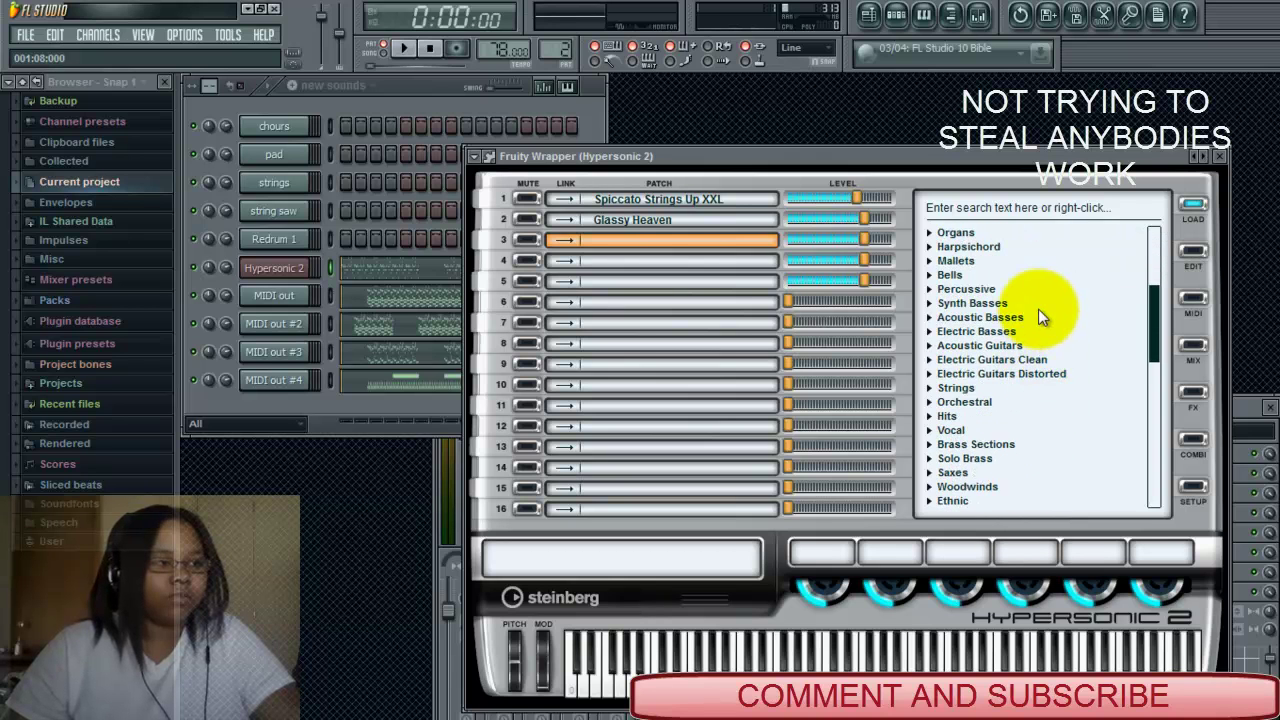
{"action": "scroll", "coordinate": [1043, 387], "scroll_direction": "down", "scroll_amount": 1}
{"action": "scroll", "coordinate": [1043, 387], "scroll_direction": "down", "scroll_amount": 4}
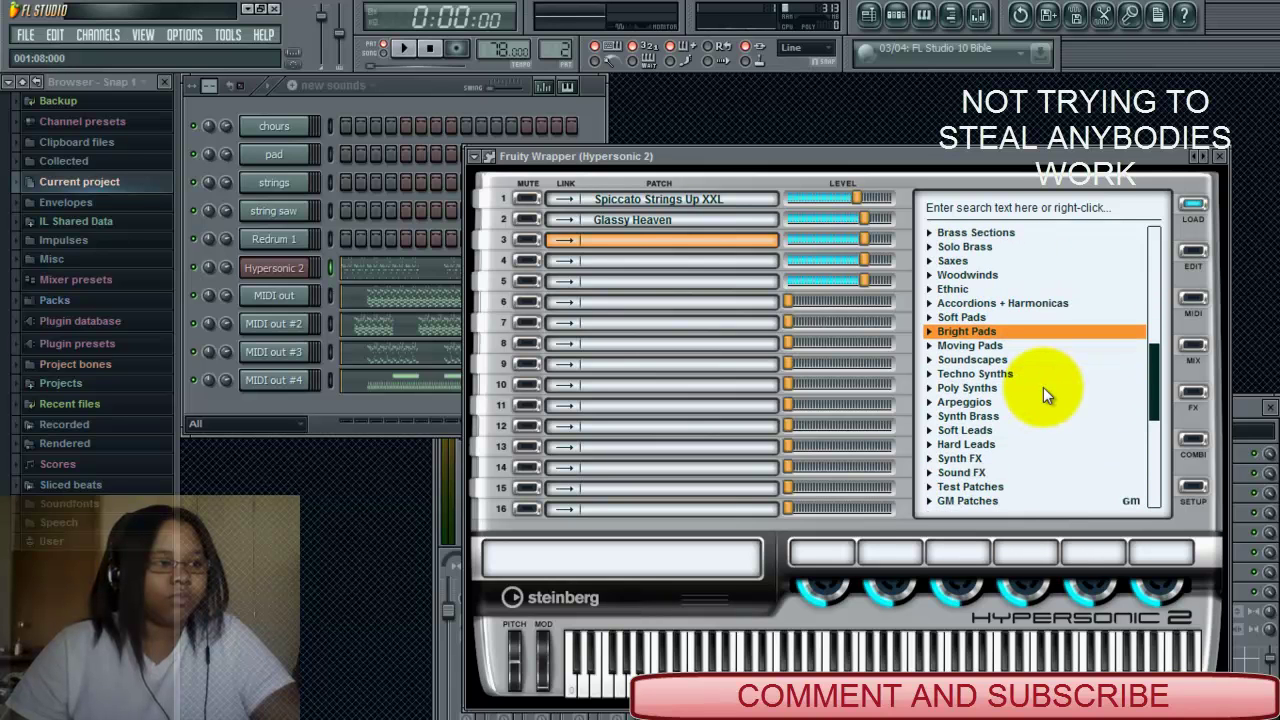
{"action": "scroll", "coordinate": [1036, 385], "scroll_direction": "up", "scroll_amount": 9}
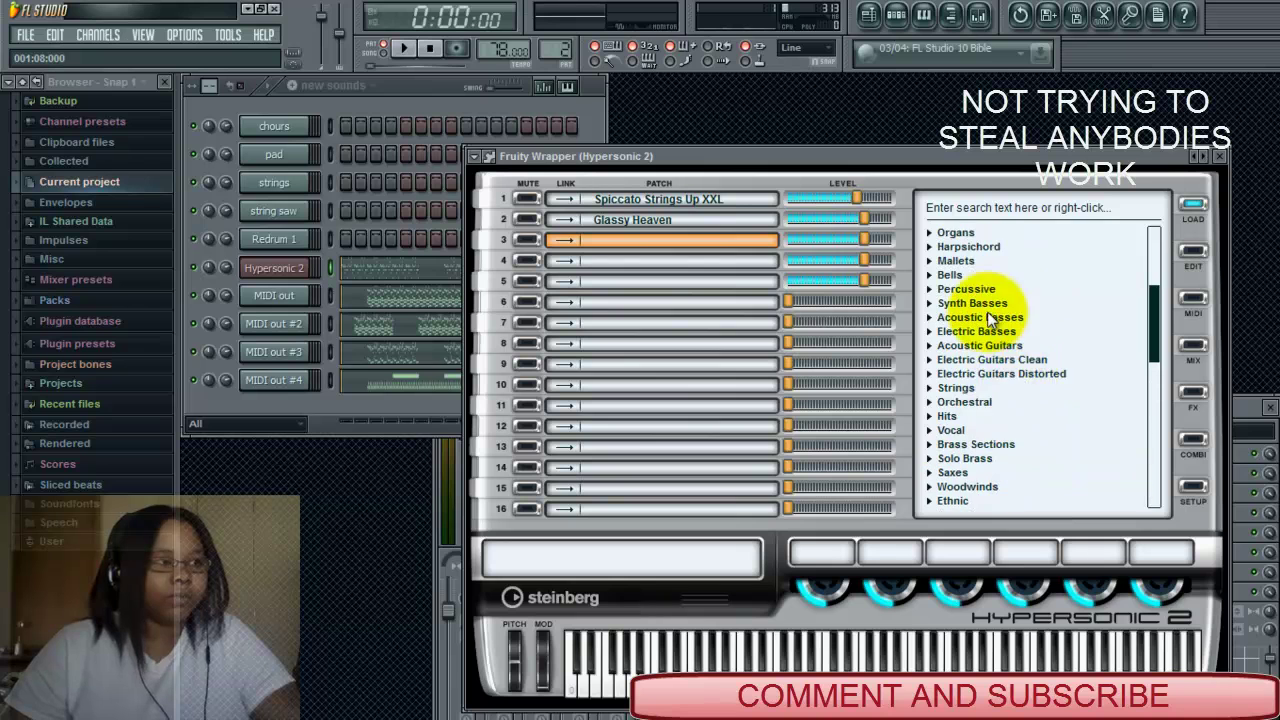
{"action": "scroll", "coordinate": [993, 255], "scroll_direction": "up", "scroll_amount": 1}
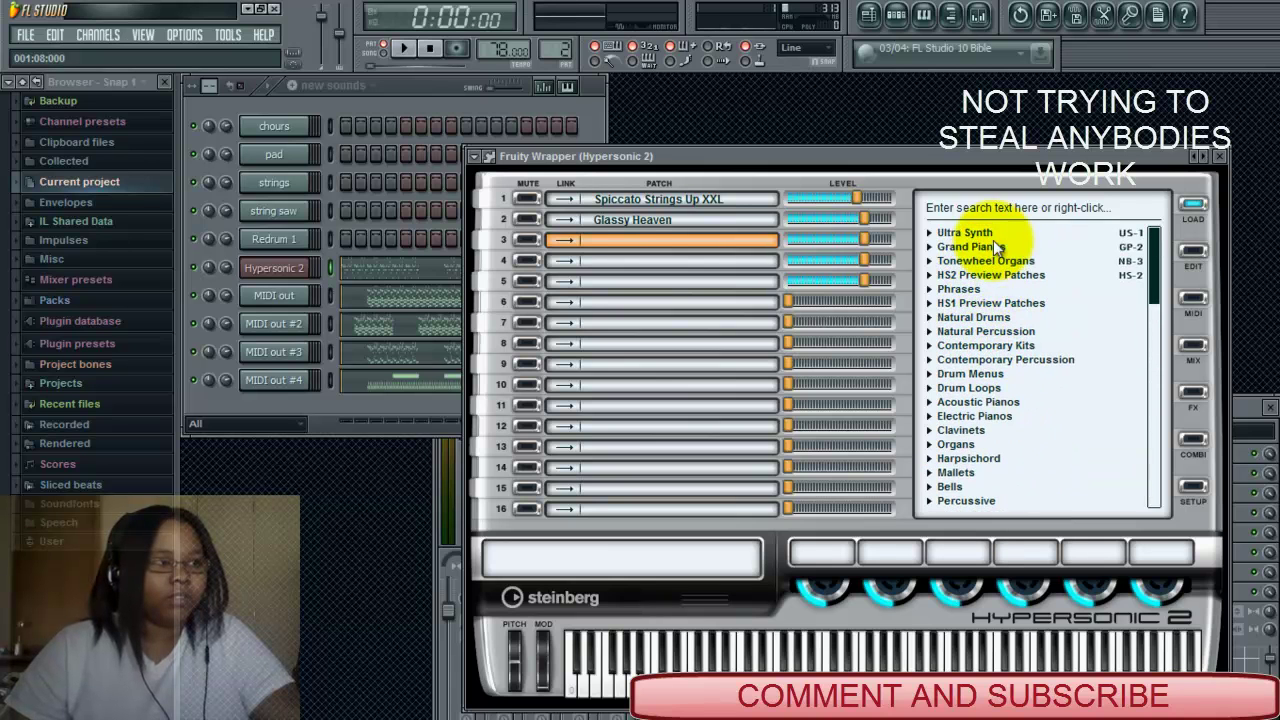
Audition Mono Grand Piano from the Grand Pianos category in slot 3, and load and audition Honky Tonk Piano there.
{"action": "left_click", "coordinate": [975, 247]}
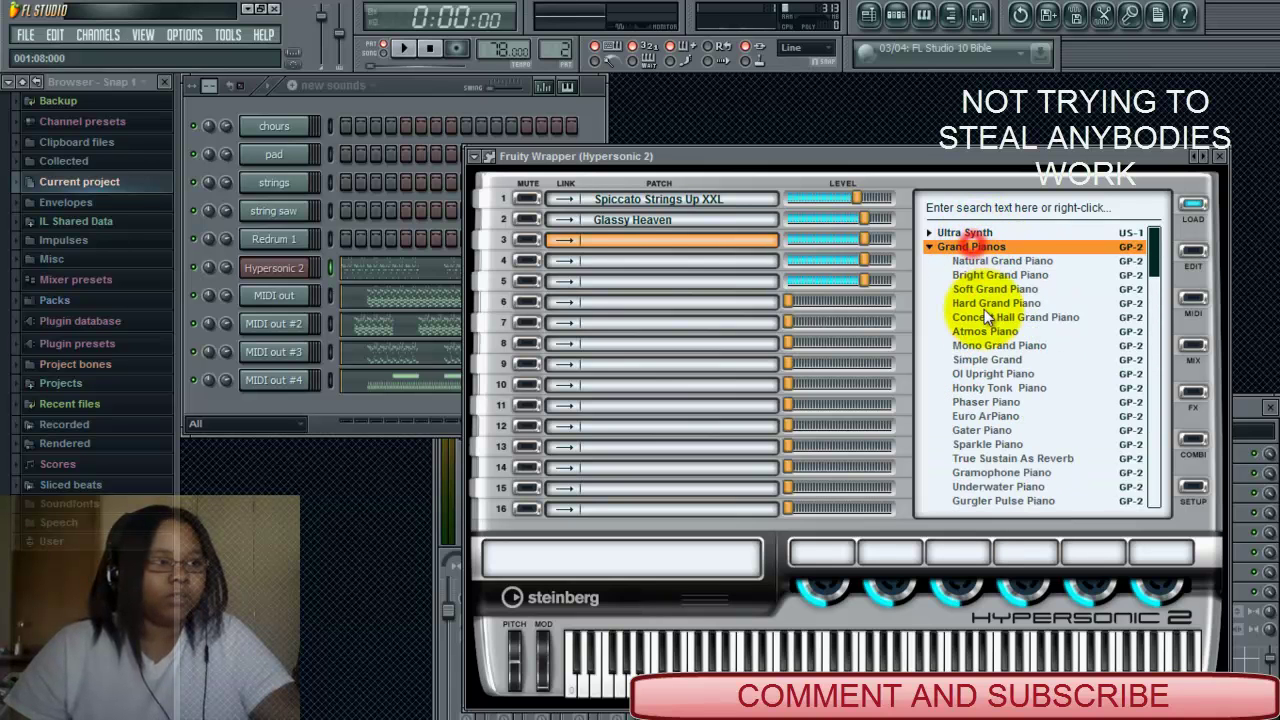
{"action": "left_click", "coordinate": [989, 345]}
{"action": "left_click", "coordinate": [972, 664]}
{"action": "left_click", "coordinate": [968, 660]}
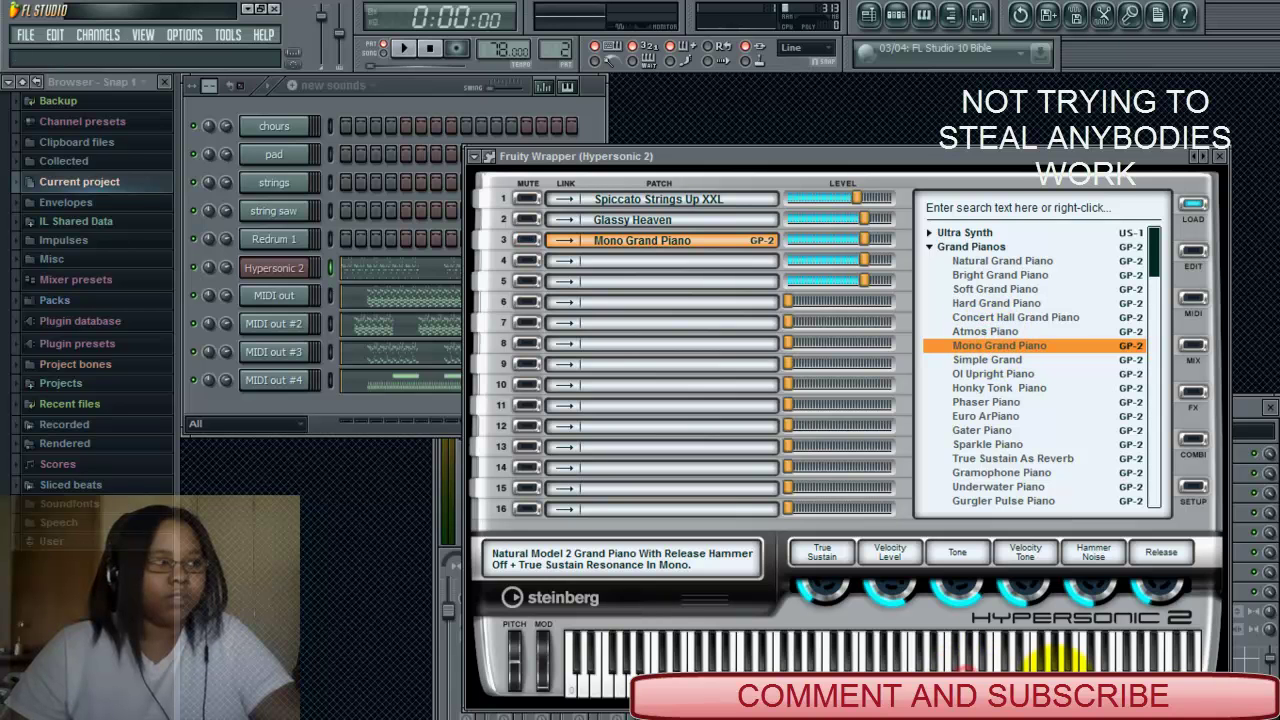
{"action": "left_click", "coordinate": [1040, 388]}
{"action": "left_click", "coordinate": [865, 655]}
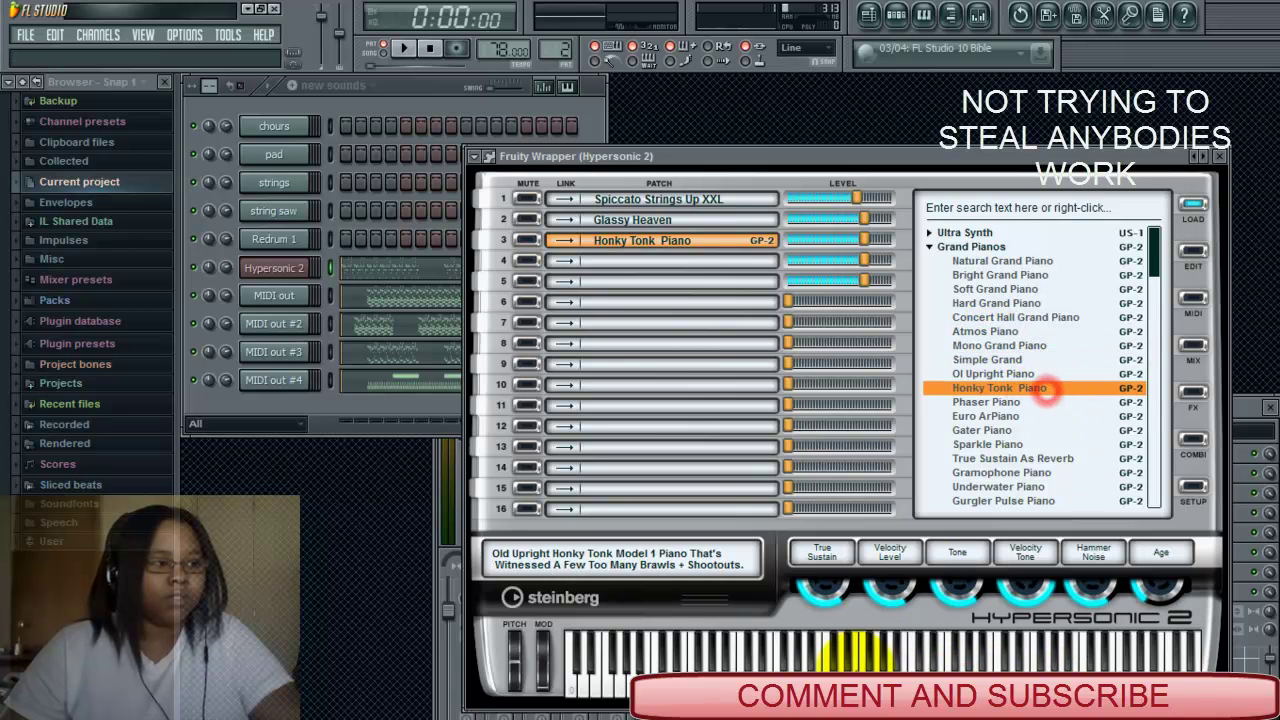
{"action": "left_click", "coordinate": [985, 660]}
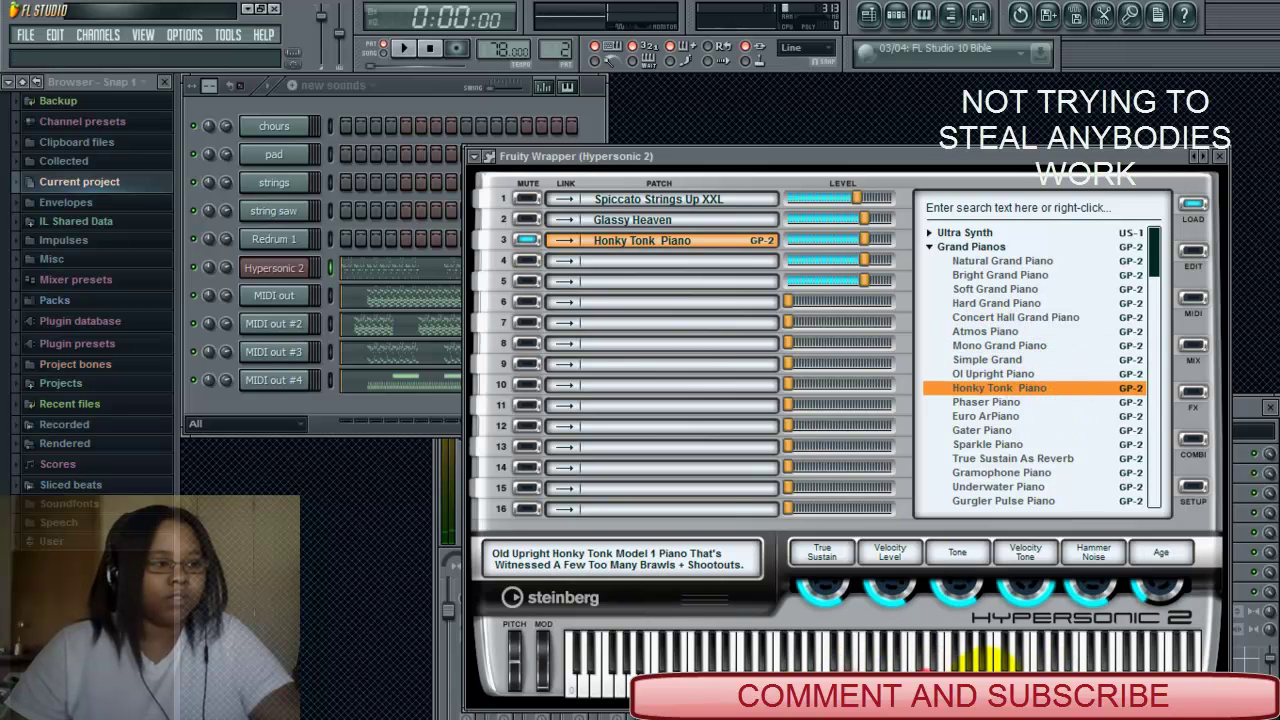
Load the Legato-Tremolo MW XXL patch from the Strings category into Hypersonic 2 slot 4 and audition it.
{"action": "left_click", "coordinate": [629, 261]}
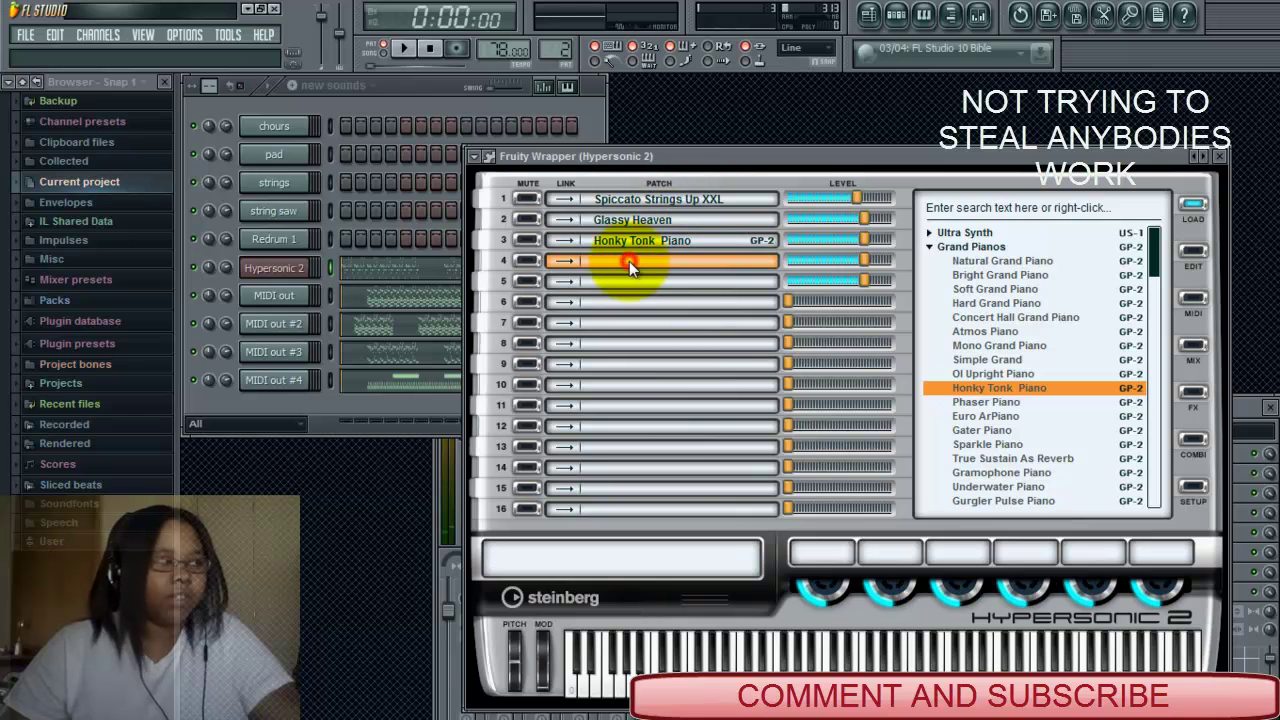
{"action": "left_click", "coordinate": [930, 246]}
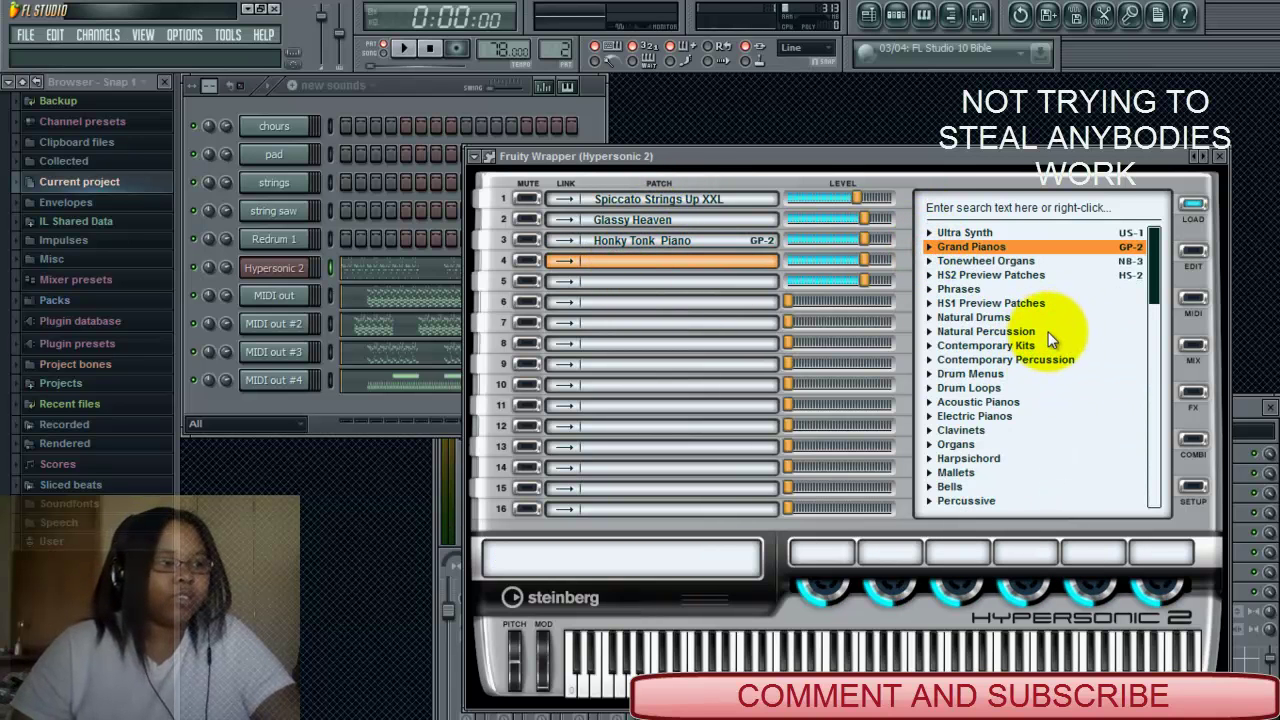
{"action": "scroll", "coordinate": [1052, 333], "scroll_direction": "down", "scroll_amount": 1}
{"action": "scroll", "coordinate": [1057, 333], "scroll_direction": "down", "scroll_amount": 1}
{"action": "scroll", "coordinate": [1057, 333], "scroll_direction": "down", "scroll_amount": 1}
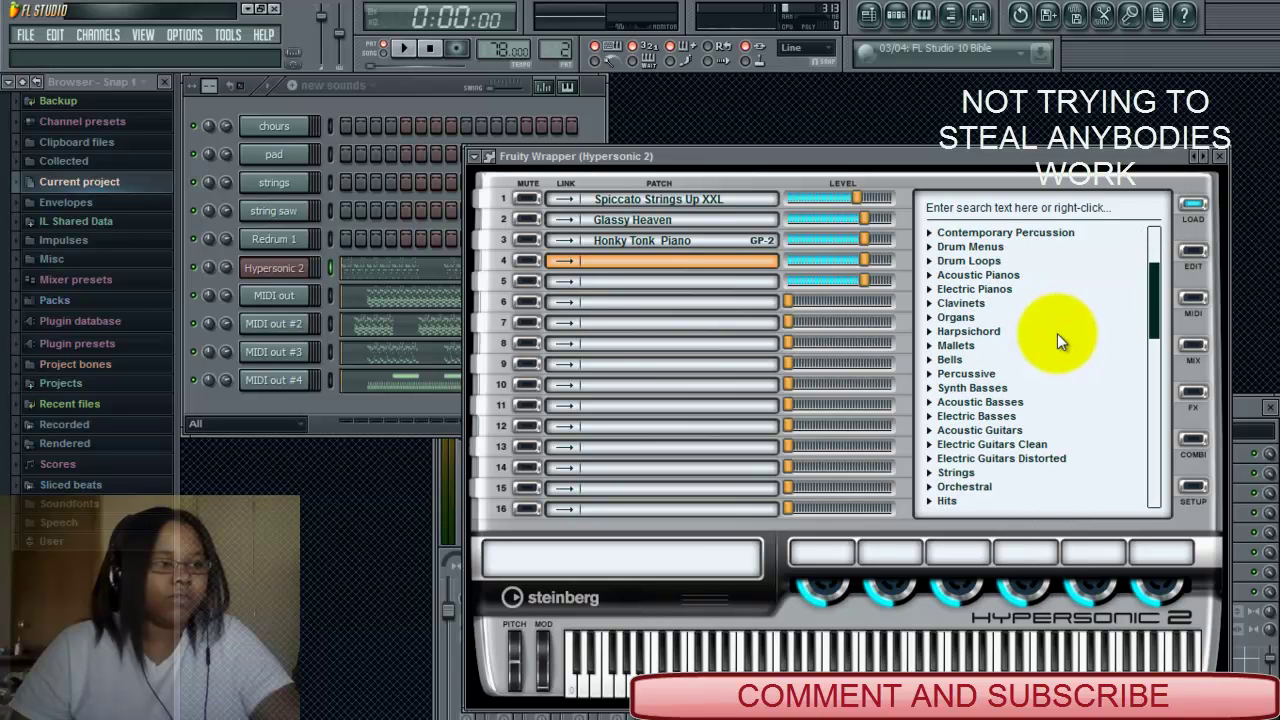
{"action": "left_click", "coordinate": [962, 472]}
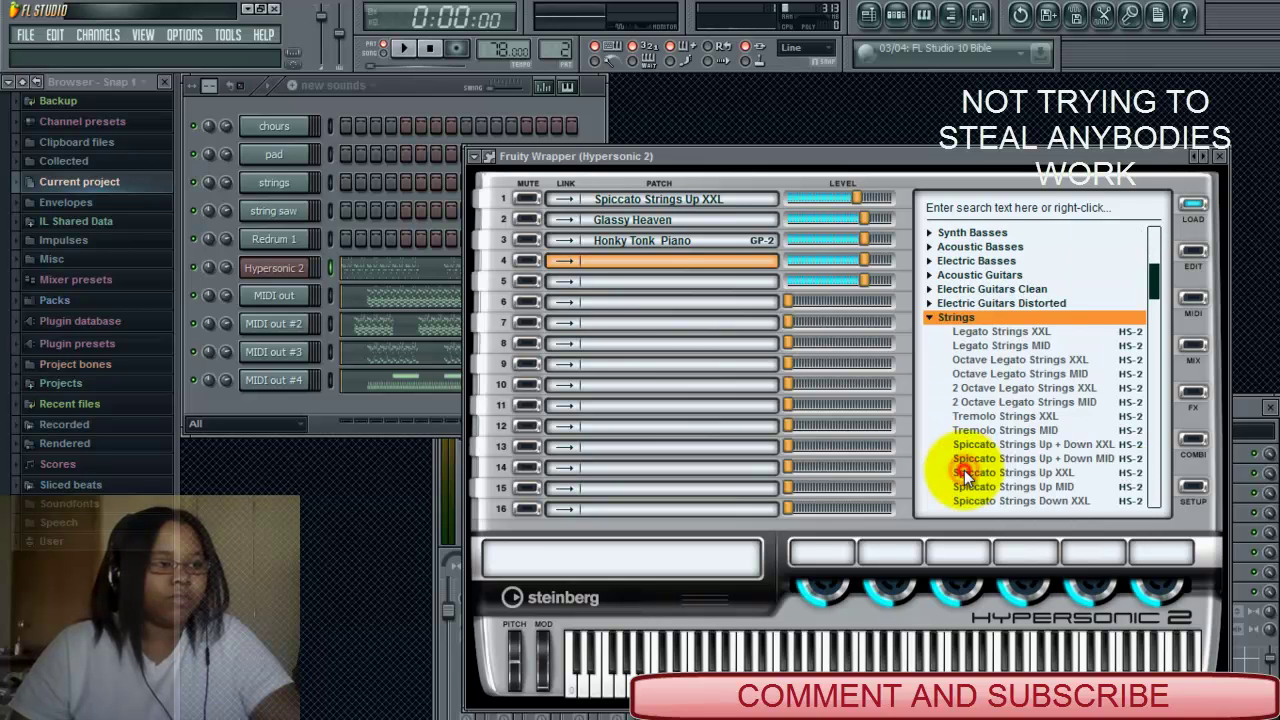
{"action": "scroll", "coordinate": [1006, 352], "scroll_direction": "down", "scroll_amount": 4}
{"action": "left_click", "coordinate": [1011, 358]}
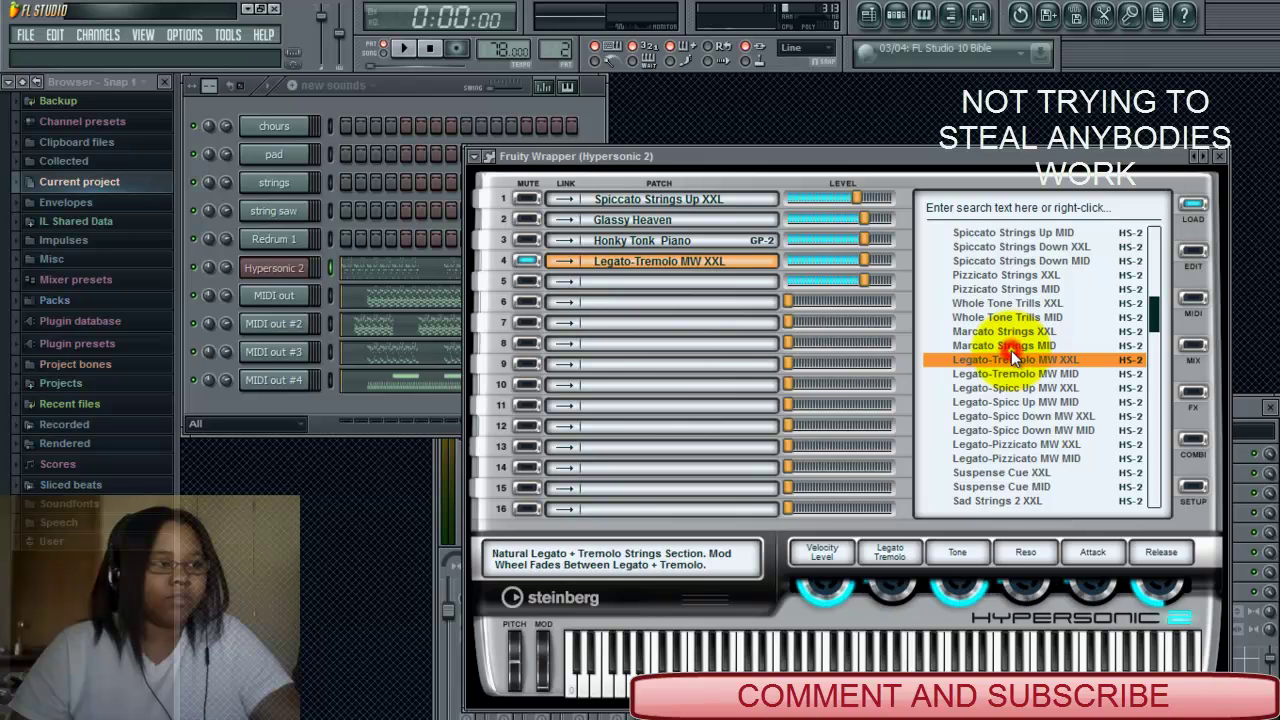
{"action": "left_click", "coordinate": [1018, 160]}
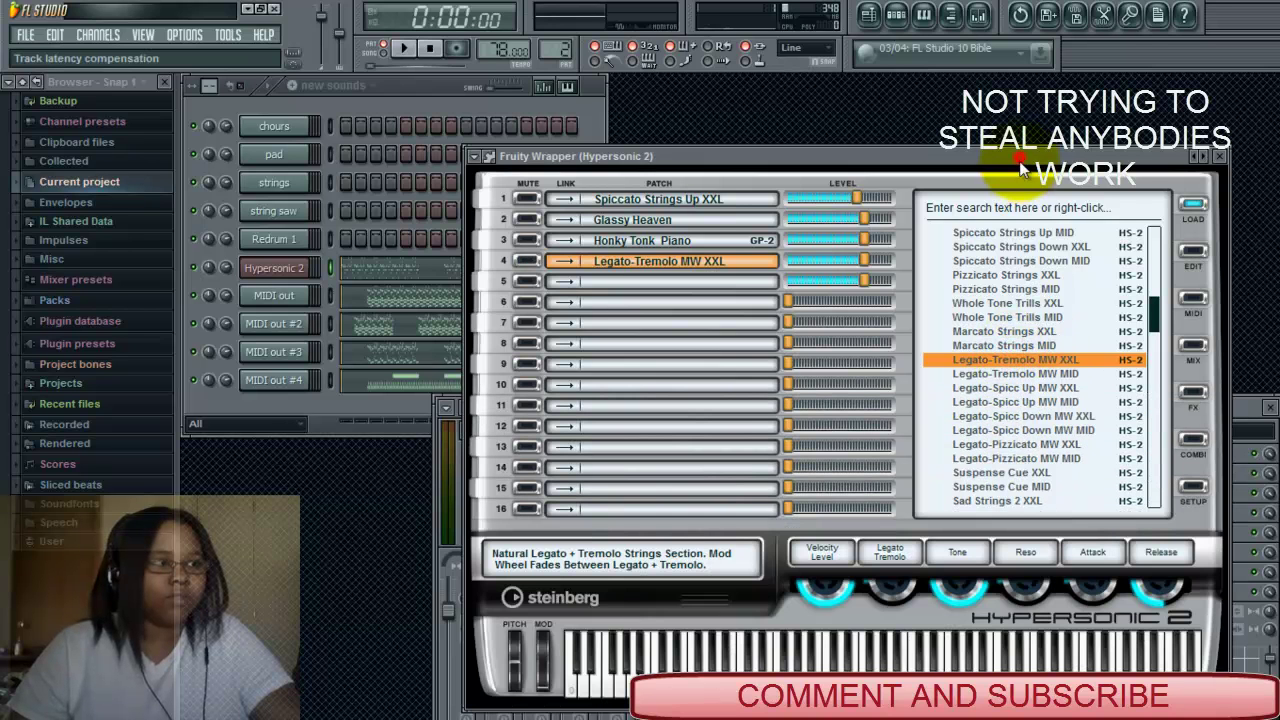
{"action": "mouse_move", "coordinate": [890, 658]}
{"action": "left_mouse_down"}
{"action": "mouse_move", "coordinate": [982, 656]}
{"action": "mouse_move", "coordinate": [690, 652]}
{"action": "left_mouse_up"}
Select slot 5, collapse the Strings category and expand the Bells category.
{"action": "left_click", "coordinate": [669, 285]}
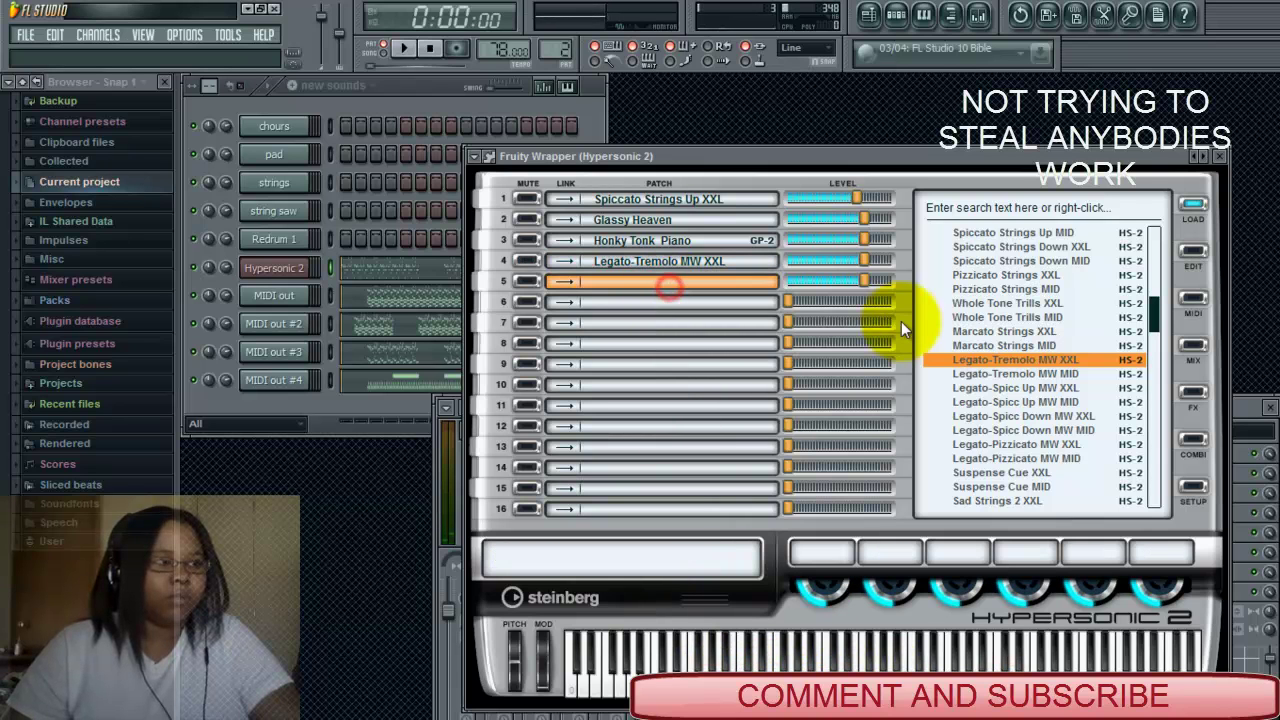
{"action": "scroll", "coordinate": [1040, 330], "scroll_direction": "up", "scroll_amount": 6}
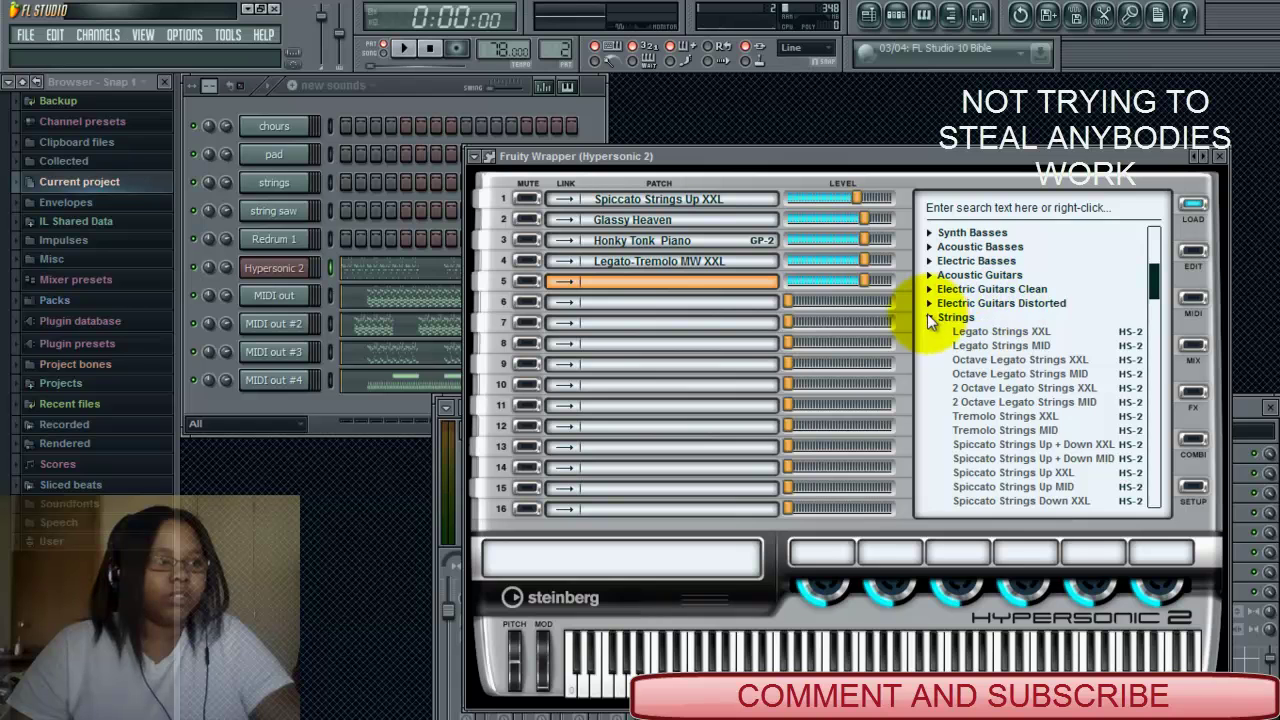
{"action": "left_click", "coordinate": [929, 317]}
{"action": "scroll", "coordinate": [992, 341], "scroll_direction": "down", "scroll_amount": 6}
{"action": "scroll", "coordinate": [980, 360], "scroll_direction": "up", "scroll_amount": 7}
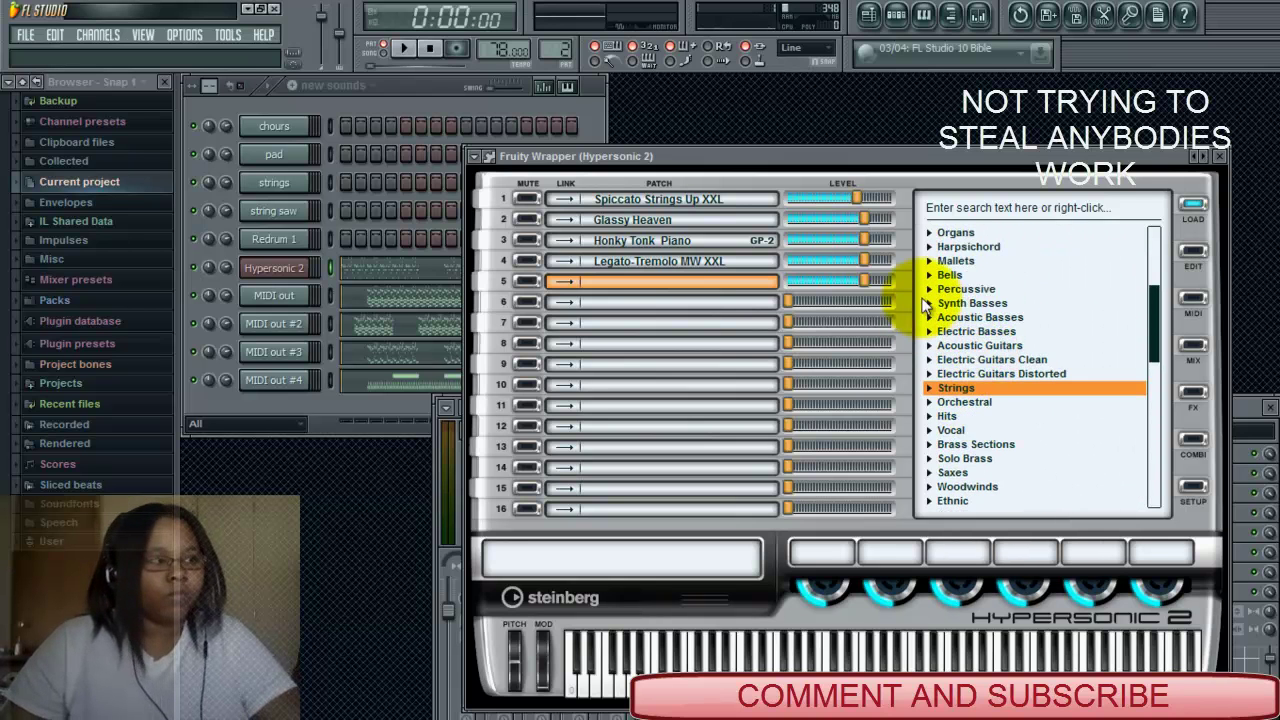
{"action": "left_click", "coordinate": [945, 275]}
{"action": "left_click", "coordinate": [931, 275]}
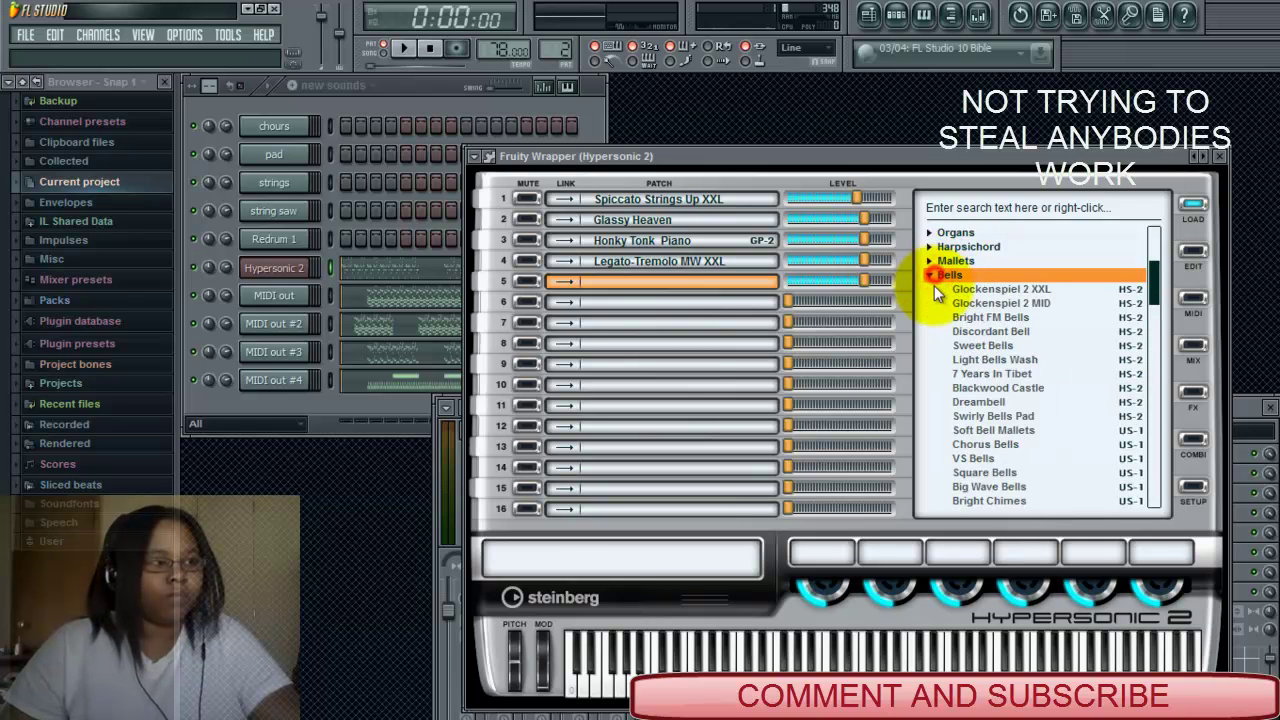
Audition Light Bells Wash, Chorus Bells, Square Bells and Bright Chimes in slot 5, and load All Bellz there.
{"action": "left_click", "coordinate": [984, 357]}
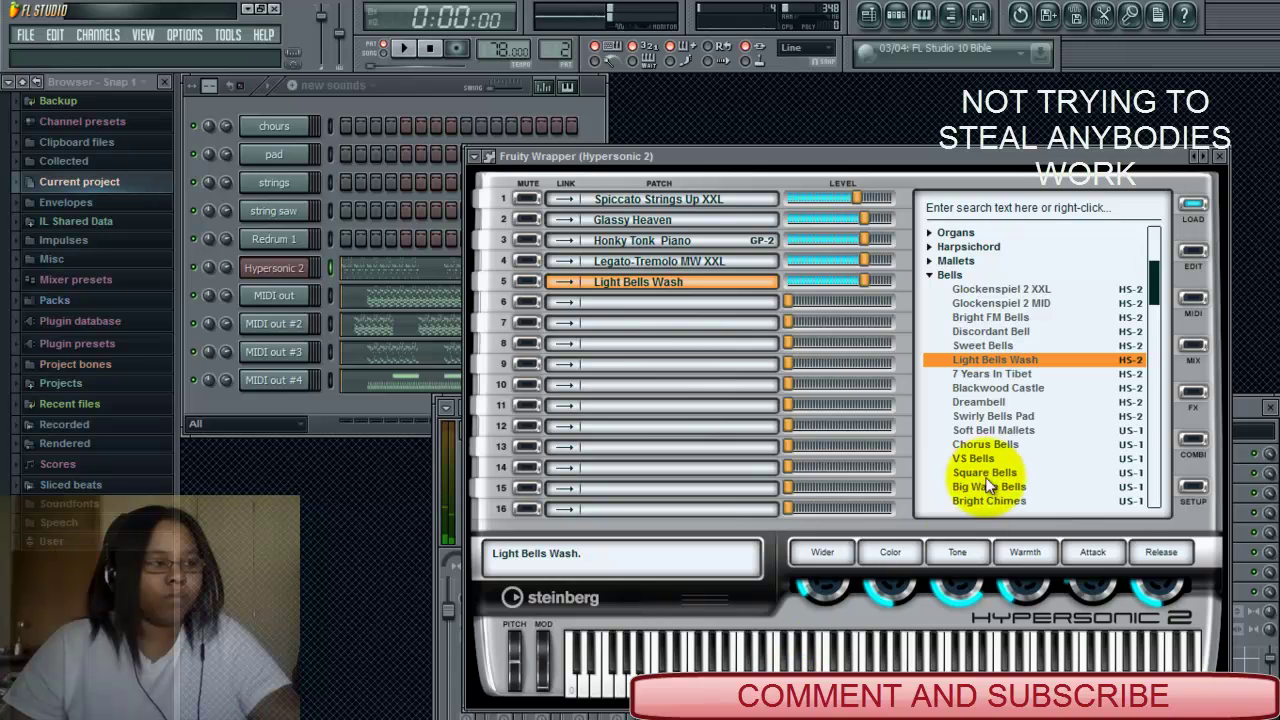
{"action": "left_click", "coordinate": [985, 444]}
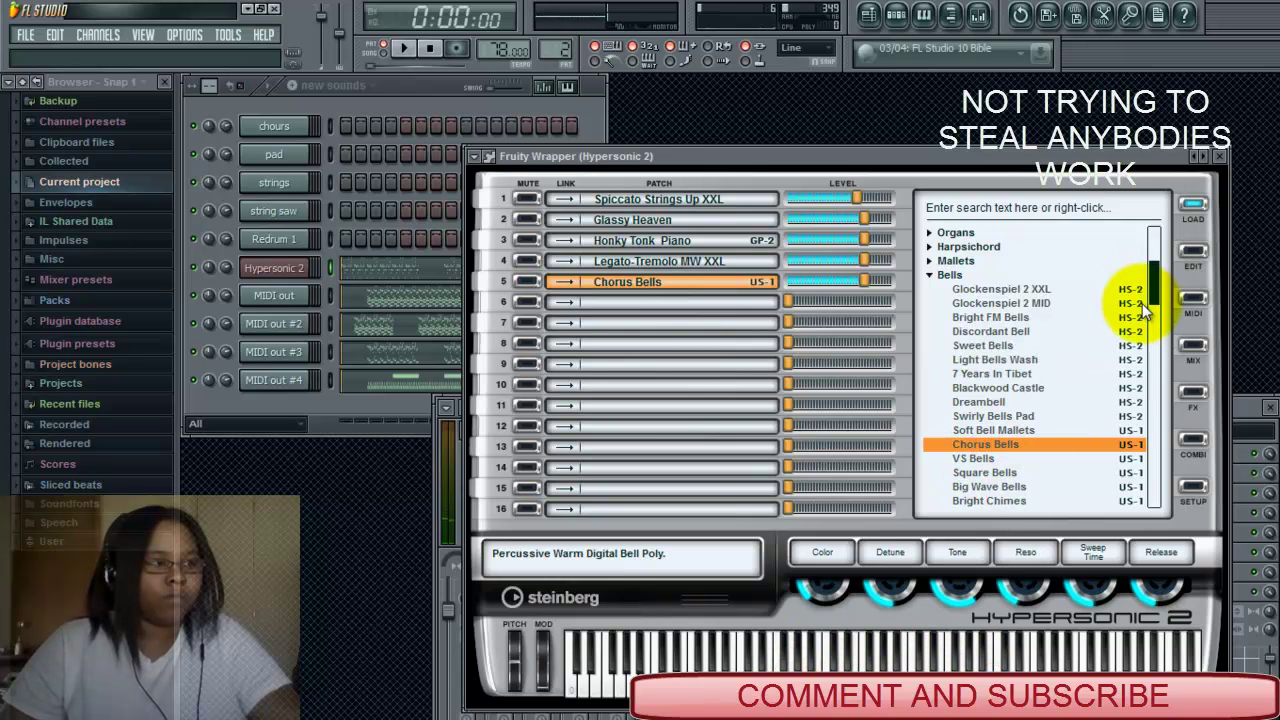
{"action": "left_click", "coordinate": [1010, 472]}
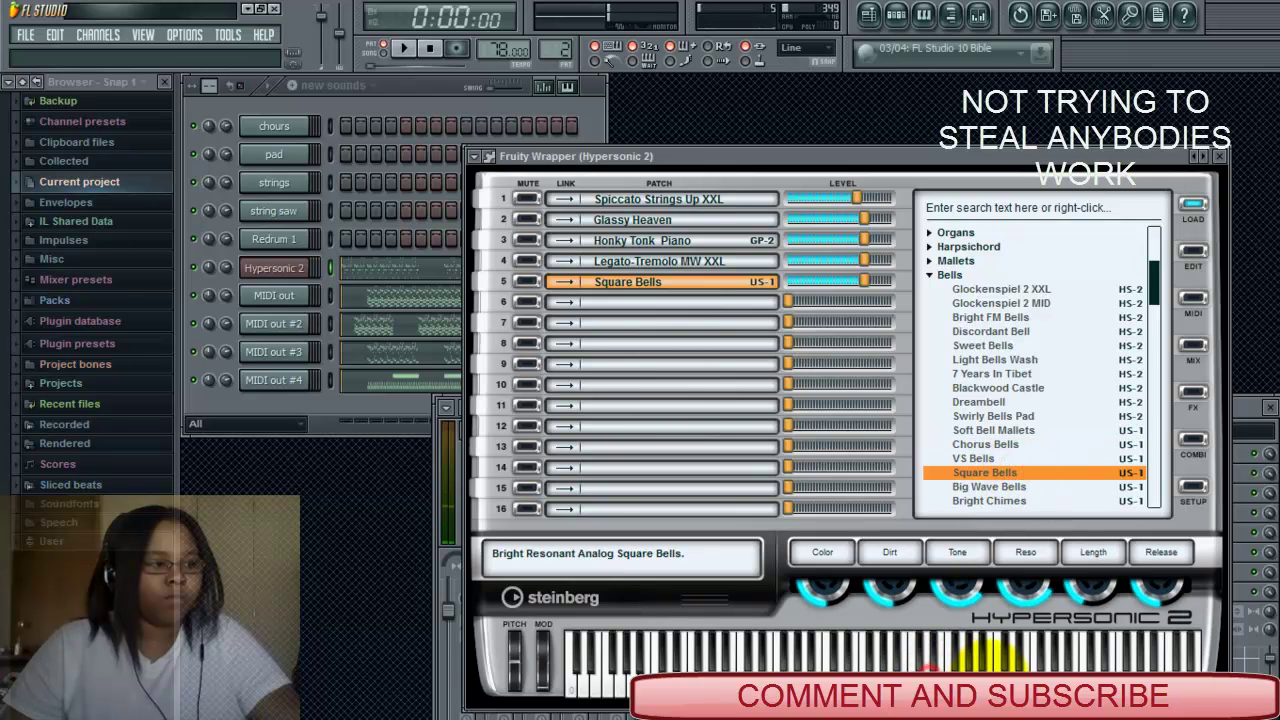
{"action": "left_click", "coordinate": [1008, 501]}
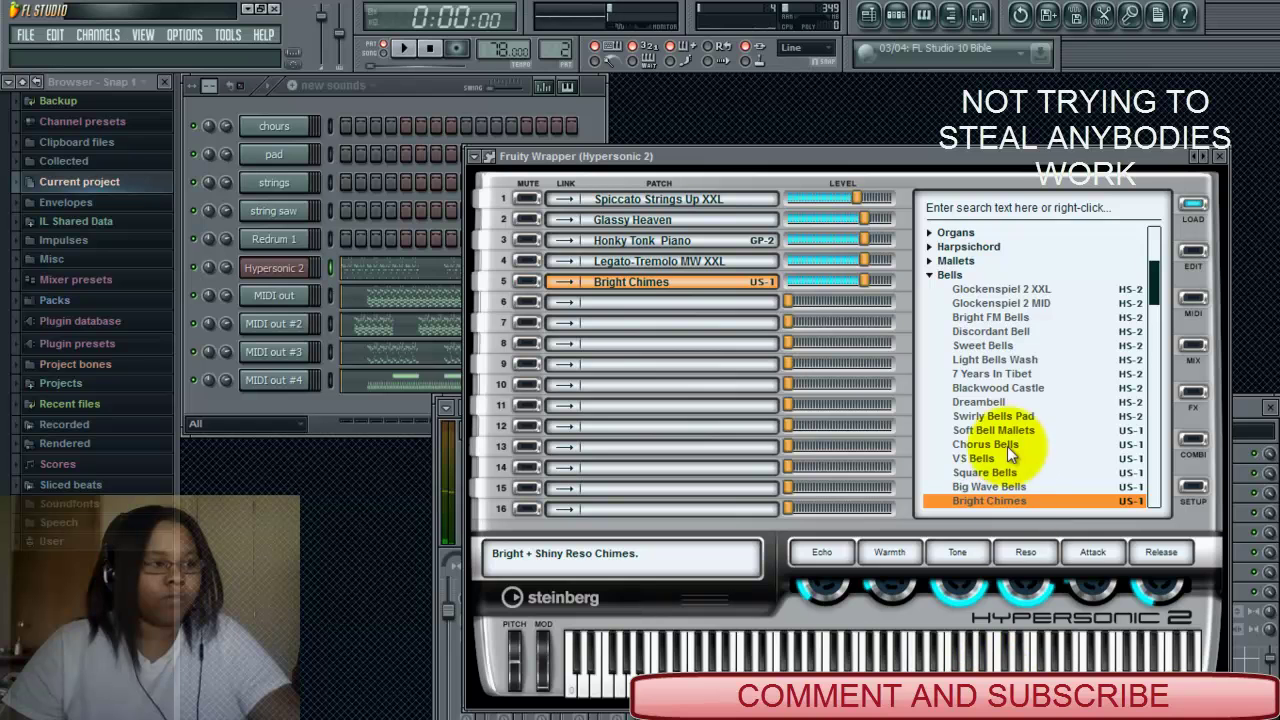
{"action": "scroll", "coordinate": [1015, 419], "scroll_direction": "down", "scroll_amount": 3}
{"action": "left_click", "coordinate": [975, 401]}
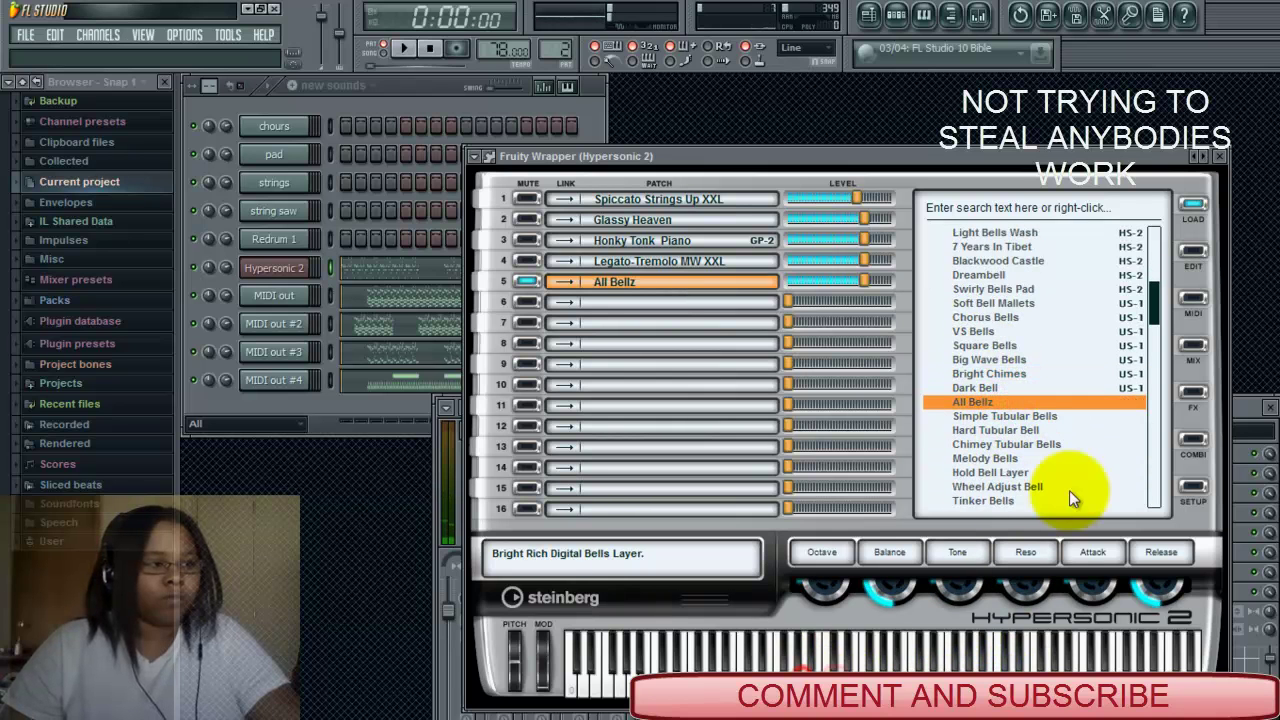
Close Hypersonic 2, mute Track 2 in the Playlist and play the original MIDI pattern on Track 1.
{"action": "left_click", "coordinate": [1219, 156]}
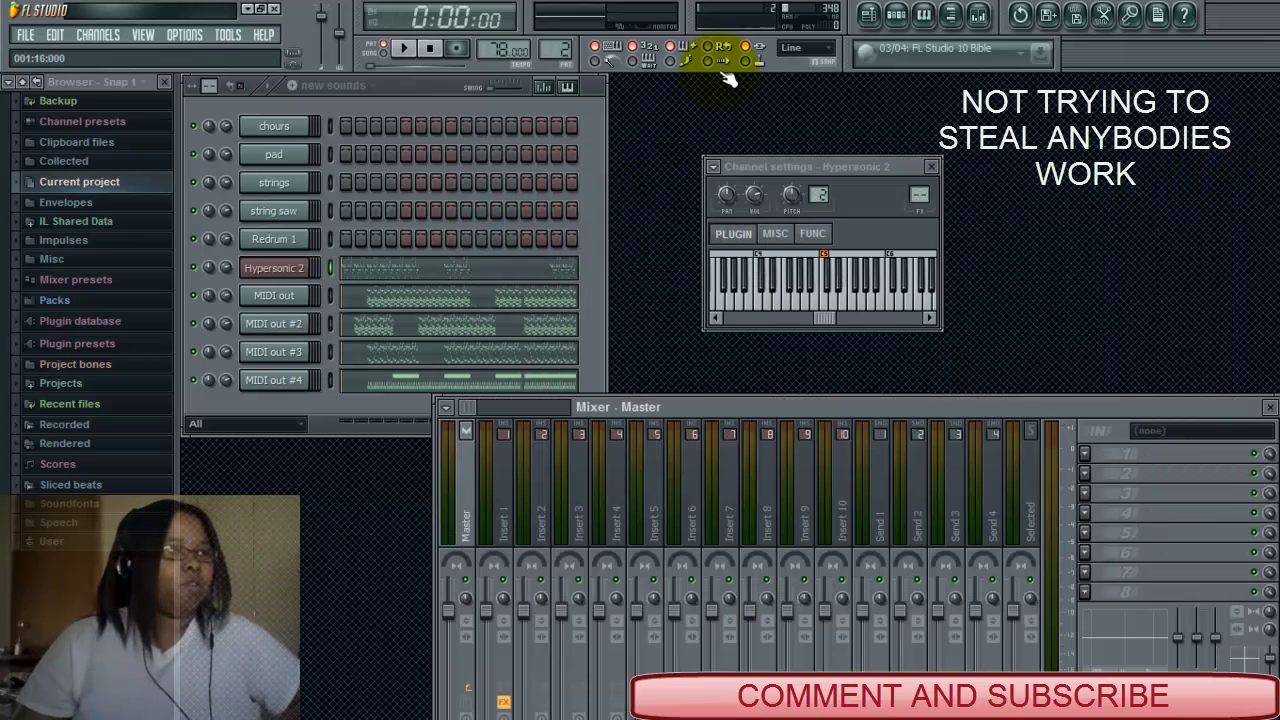
{"action": "left_click", "coordinate": [868, 15]}
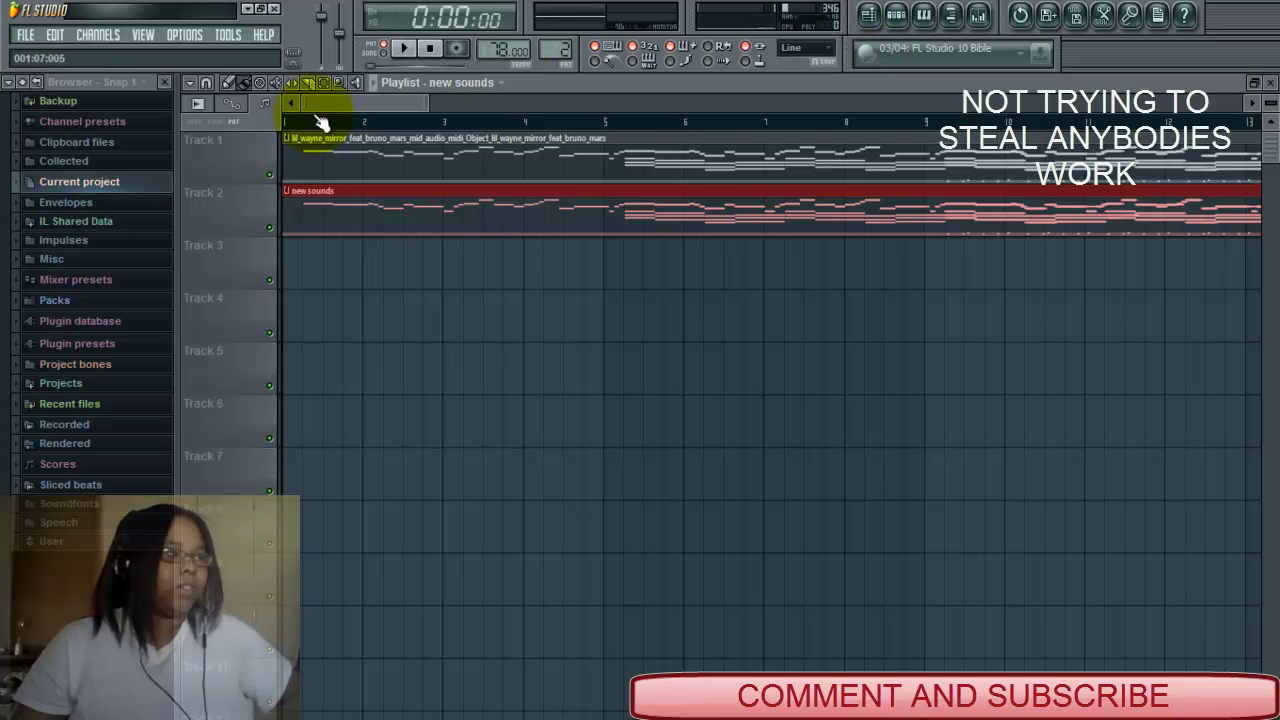
{"action": "left_click", "coordinate": [268, 229]}
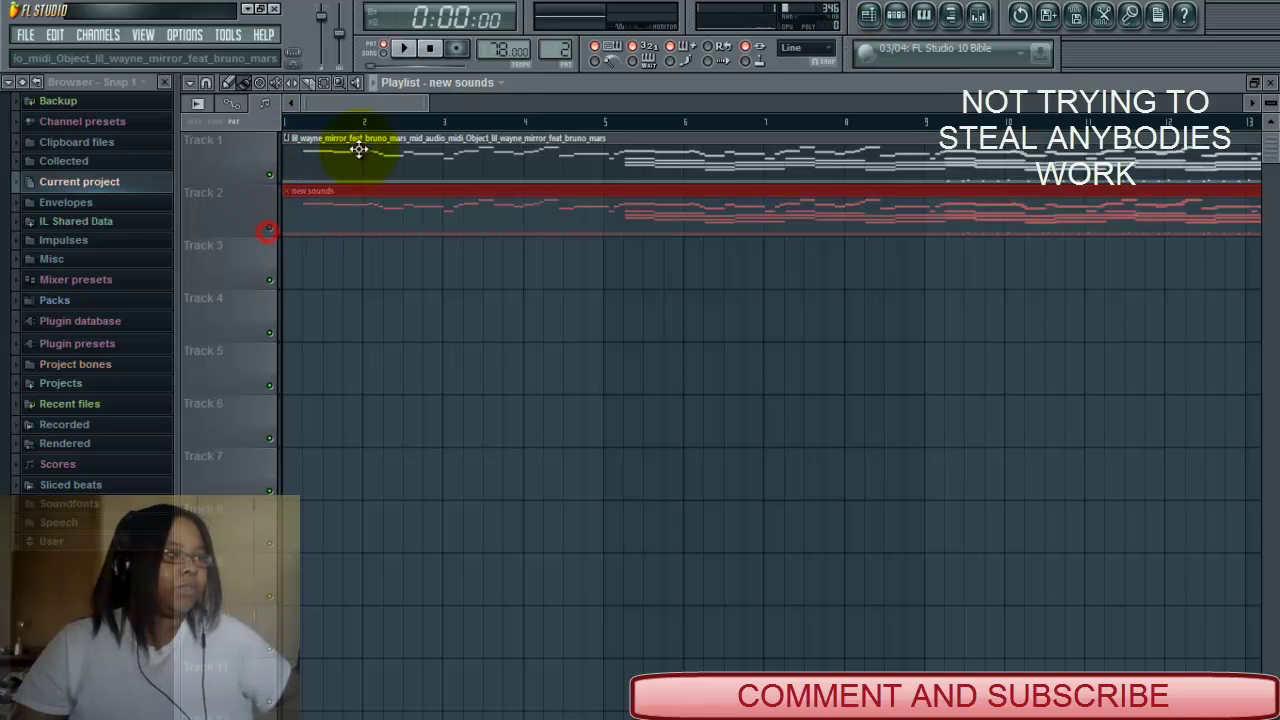
{"action": "left_click", "coordinate": [362, 147]}
{"action": "left_click", "coordinate": [405, 51]}
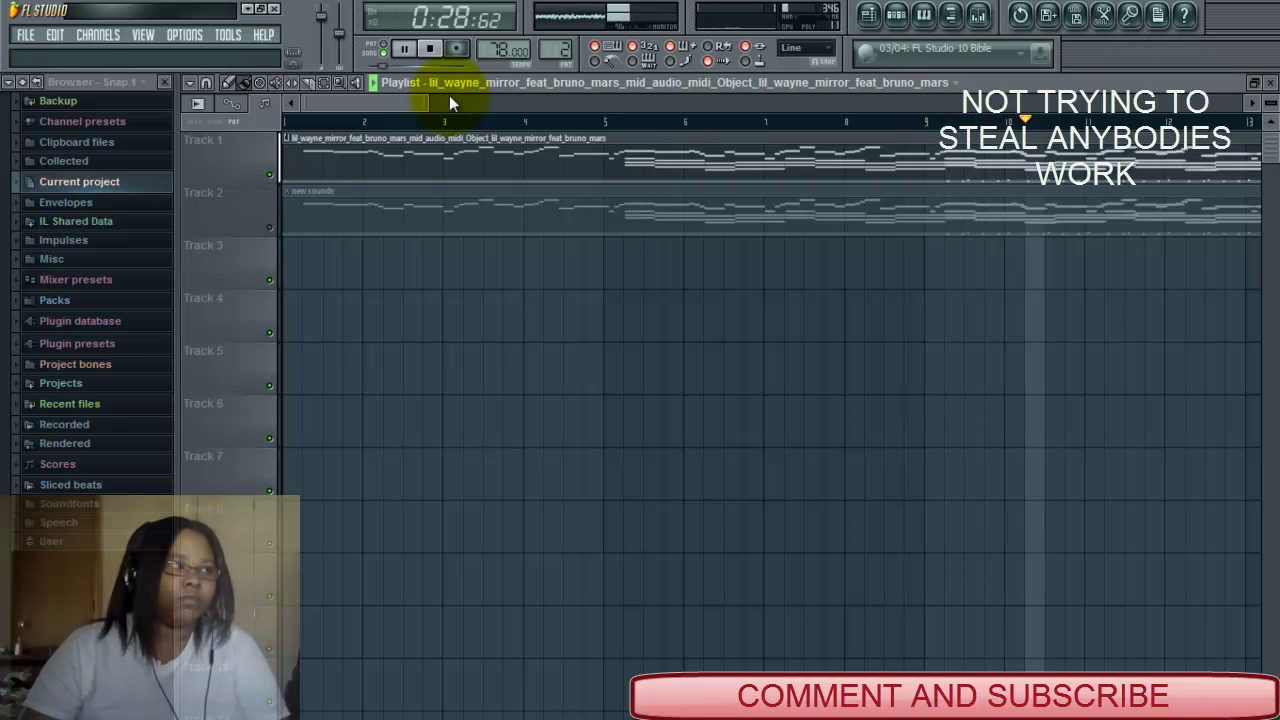
{"action": "left_click", "coordinate": [416, 50]}
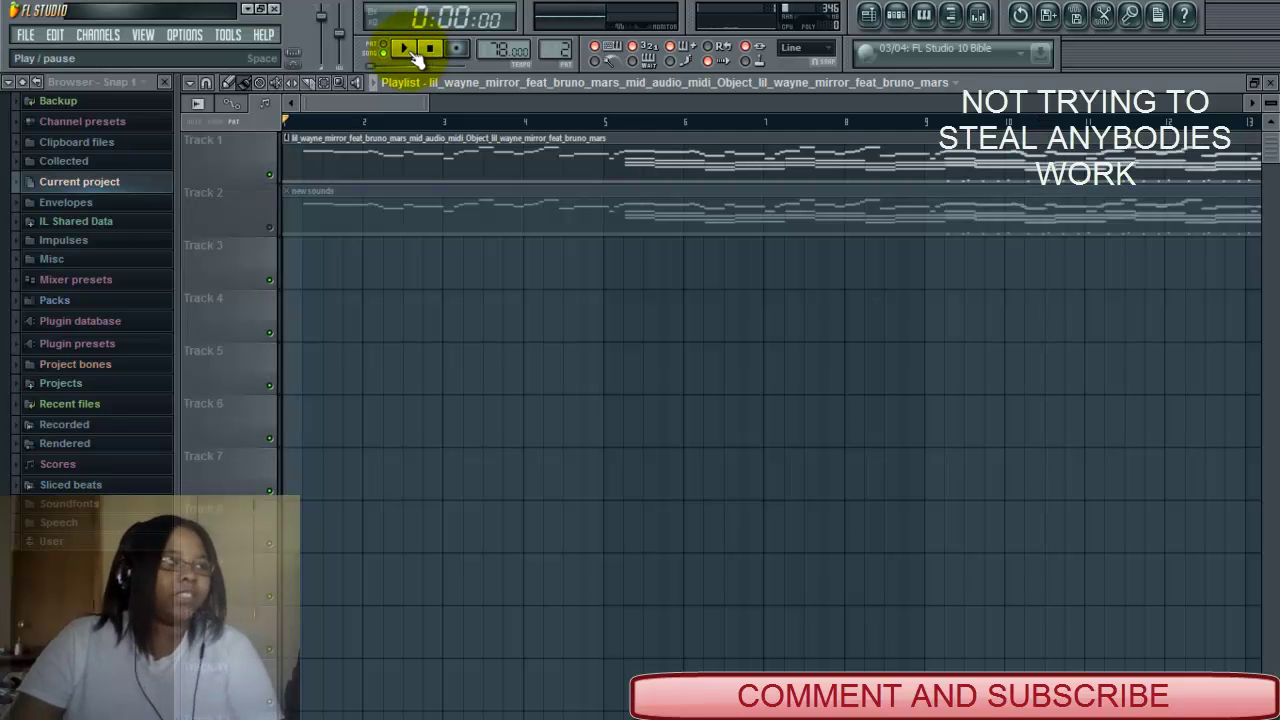
Mute Track 1, enable Track 2 and listen to the new sounds pattern, stopping playback at the end.
{"action": "right_click", "coordinate": [270, 174]}
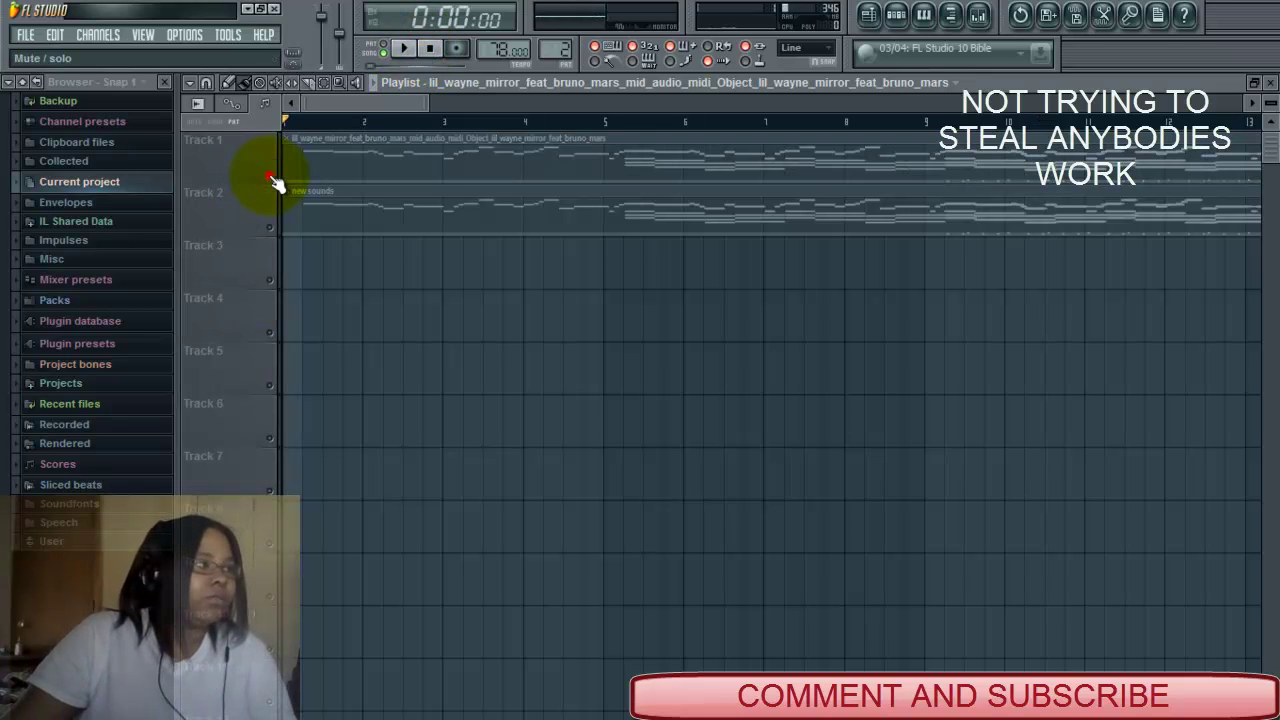
{"action": "left_click", "coordinate": [271, 228]}
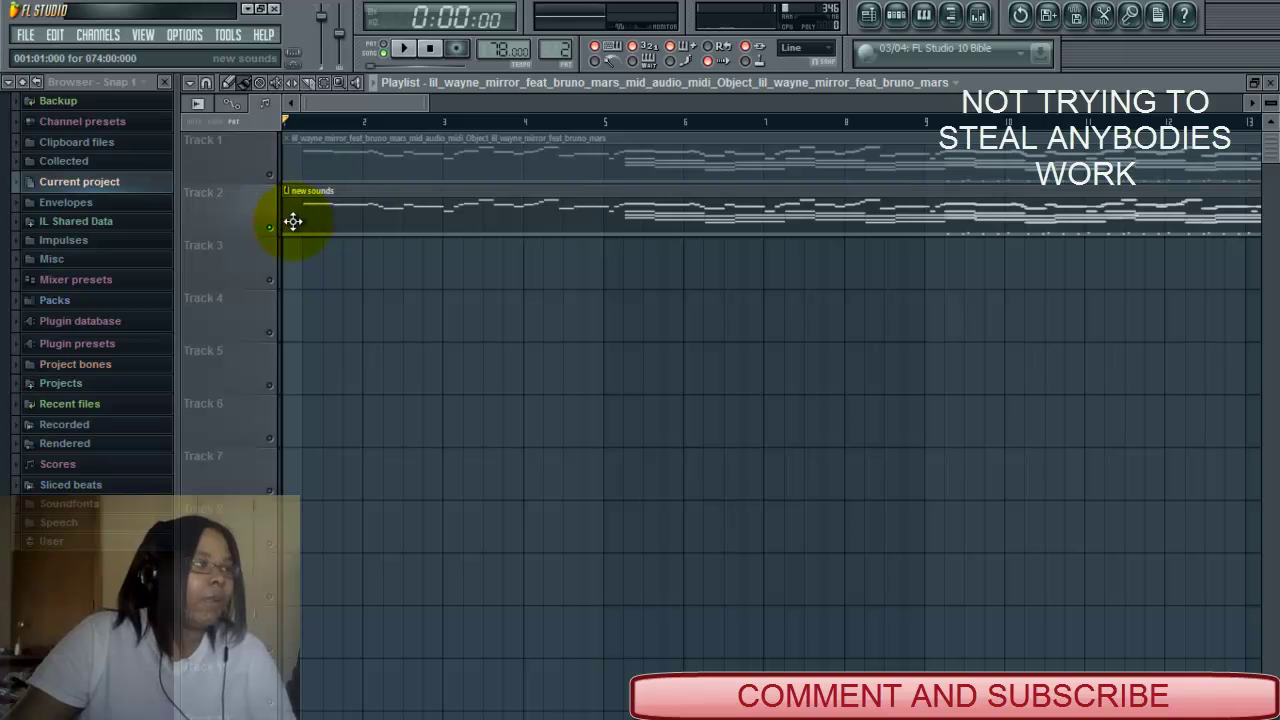
{"action": "left_click", "coordinate": [394, 217]}
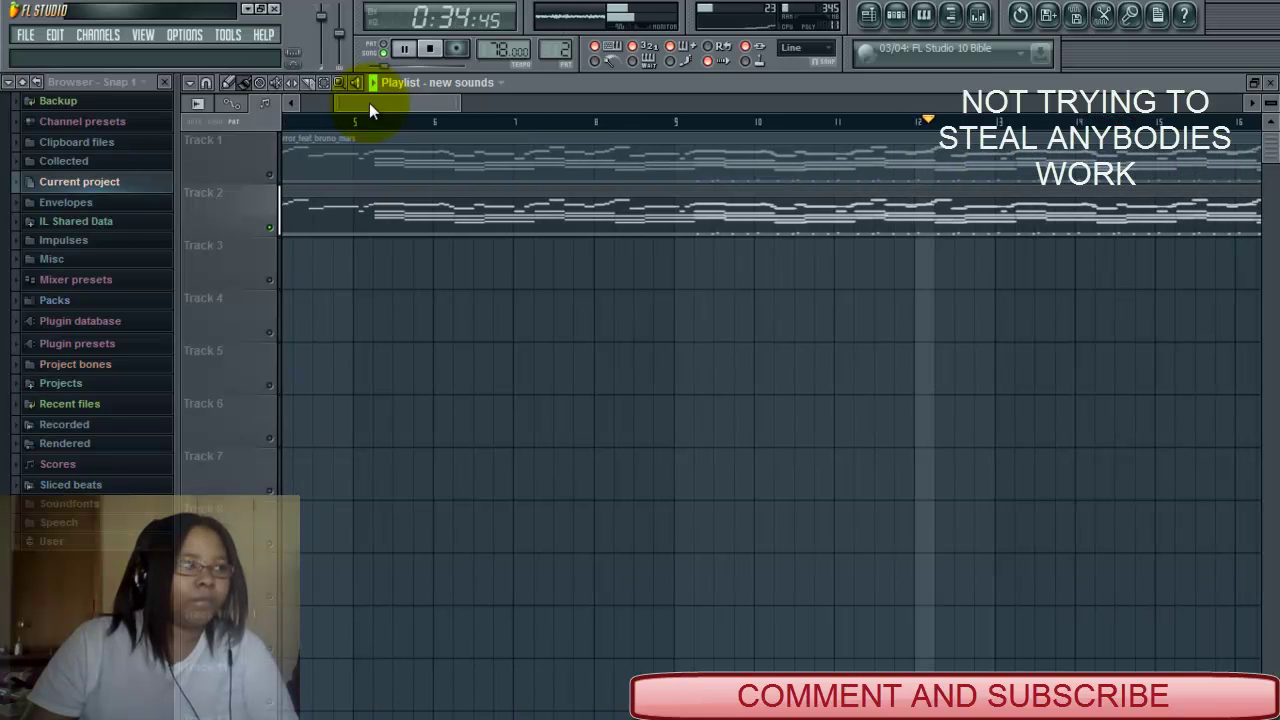
{"action": "left_click_drag", "start_coordinate": [373, 103], "coordinate": [423, 104]}
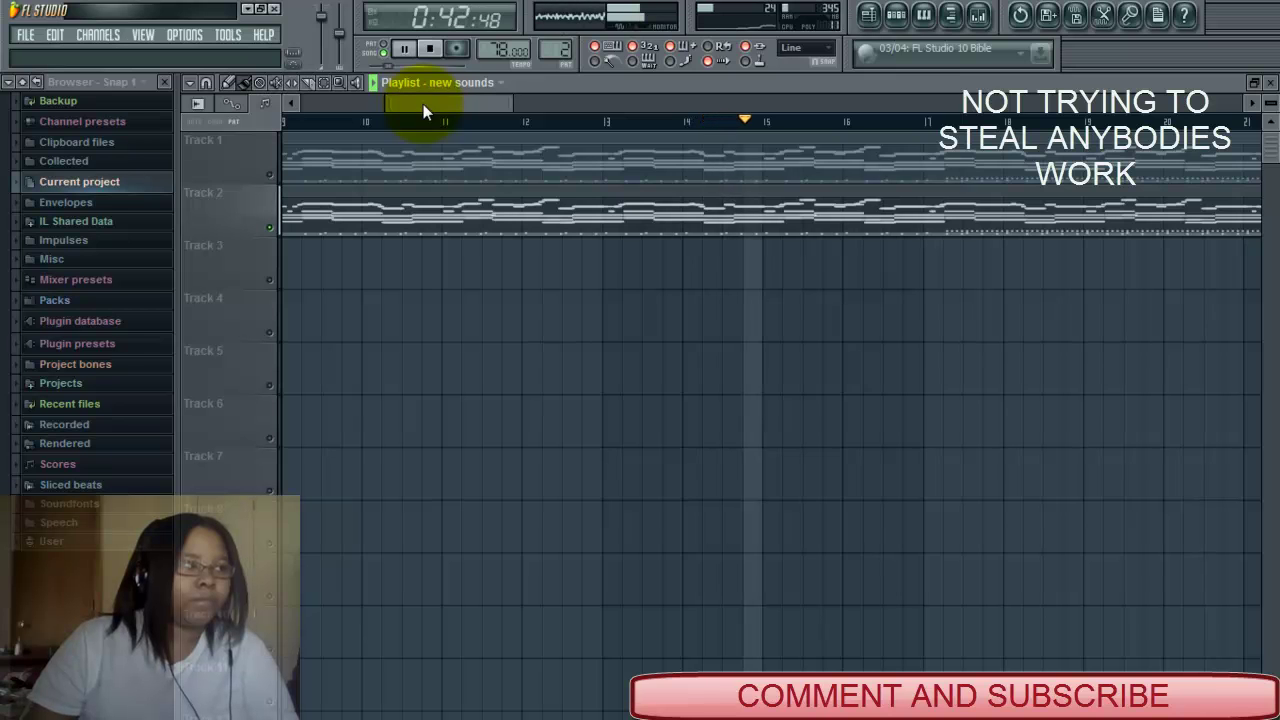
{"action": "left_click_drag", "start_coordinate": [423, 104], "coordinate": [382, 105]}
{"action": "left_click", "coordinate": [432, 50]}
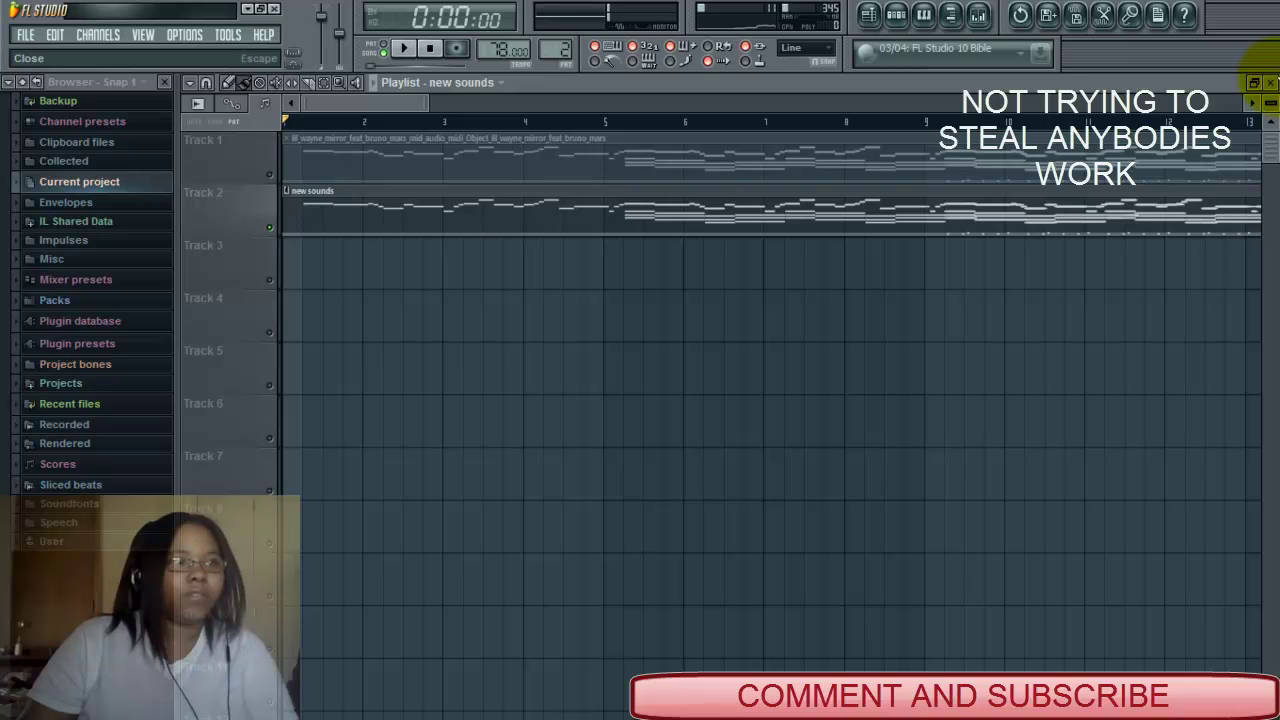
Enable Track 1 and mute Track 2 in the Playlist, start playback and return to the step sequencer.
{"action": "left_click", "coordinate": [1272, 84]}
{"action": "left_click", "coordinate": [388, 222]}
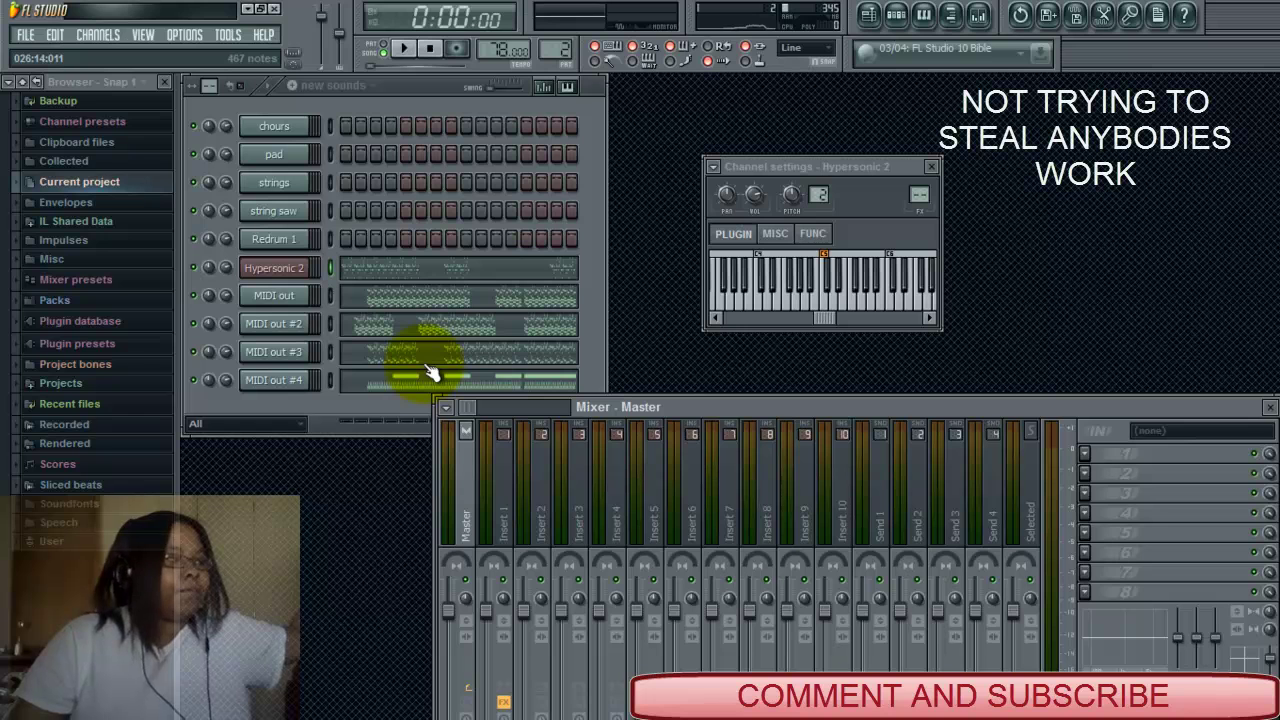
{"action": "left_click", "coordinate": [867, 15]}
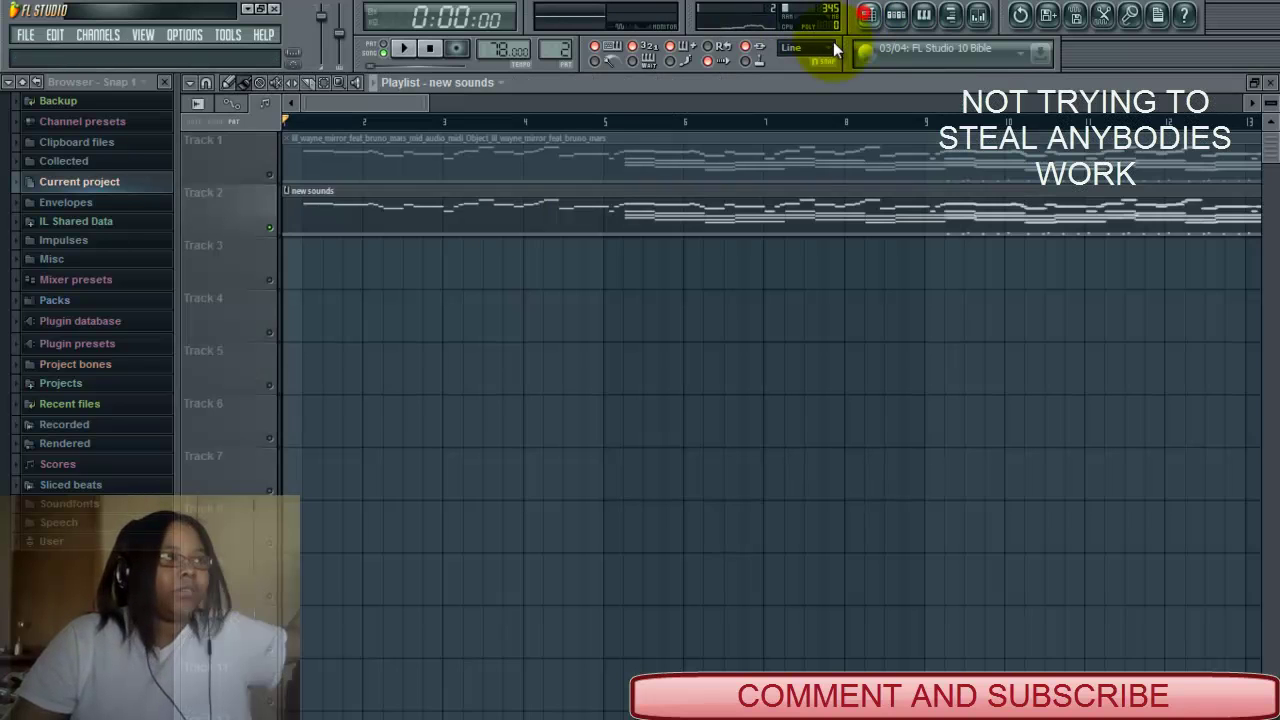
{"action": "left_click", "coordinate": [269, 174]}
{"action": "left_click", "coordinate": [268, 227]}
{"action": "left_click", "coordinate": [403, 49]}
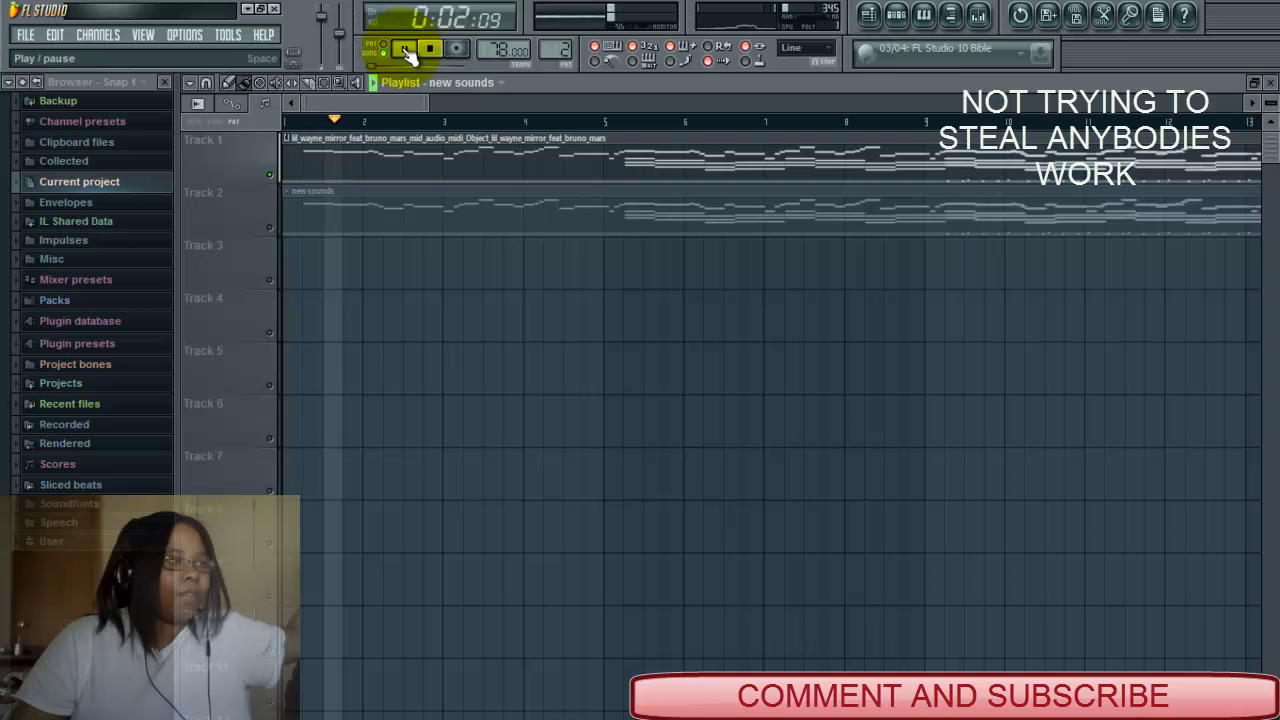
{"action": "left_click", "coordinate": [1270, 82]}
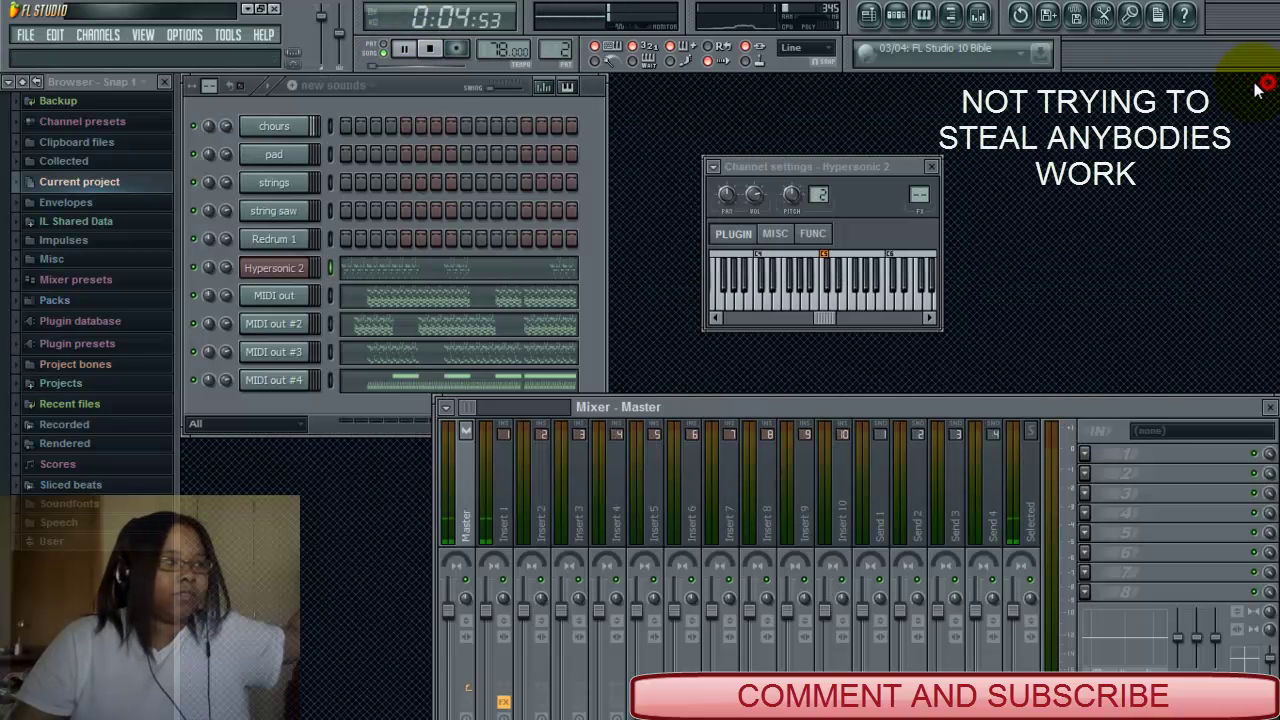
Switch the step sequencer to the lil_wayne_mirror_feat_bruno_mars pattern, watch its channels play and stop playback.
{"action": "left_click", "coordinate": [406, 90]}
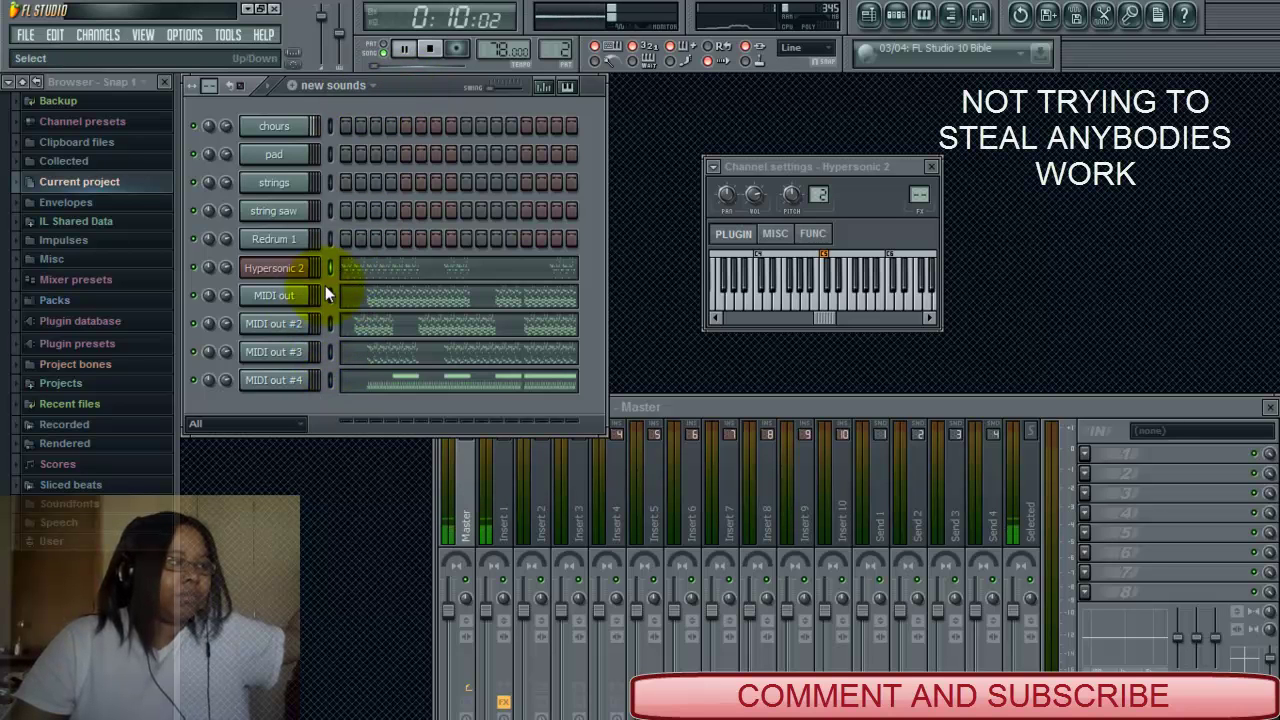
{"action": "left_click", "coordinate": [366, 86]}
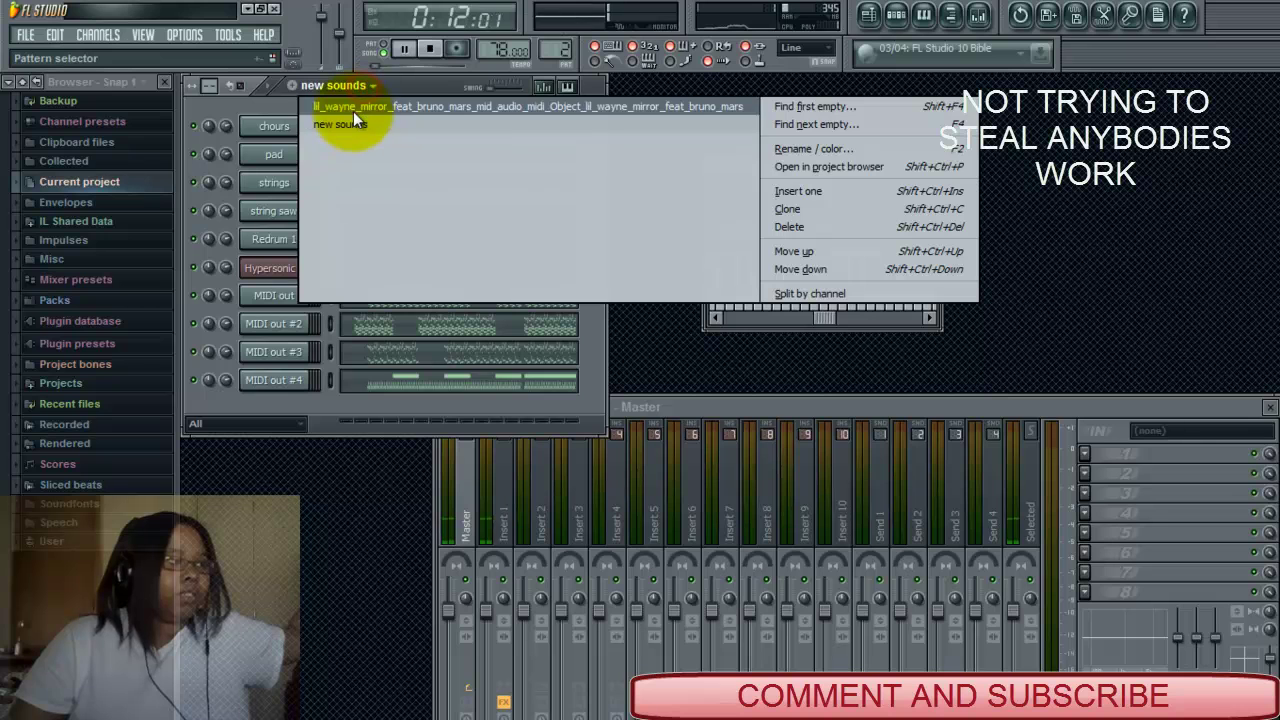
{"action": "left_click", "coordinate": [353, 111]}
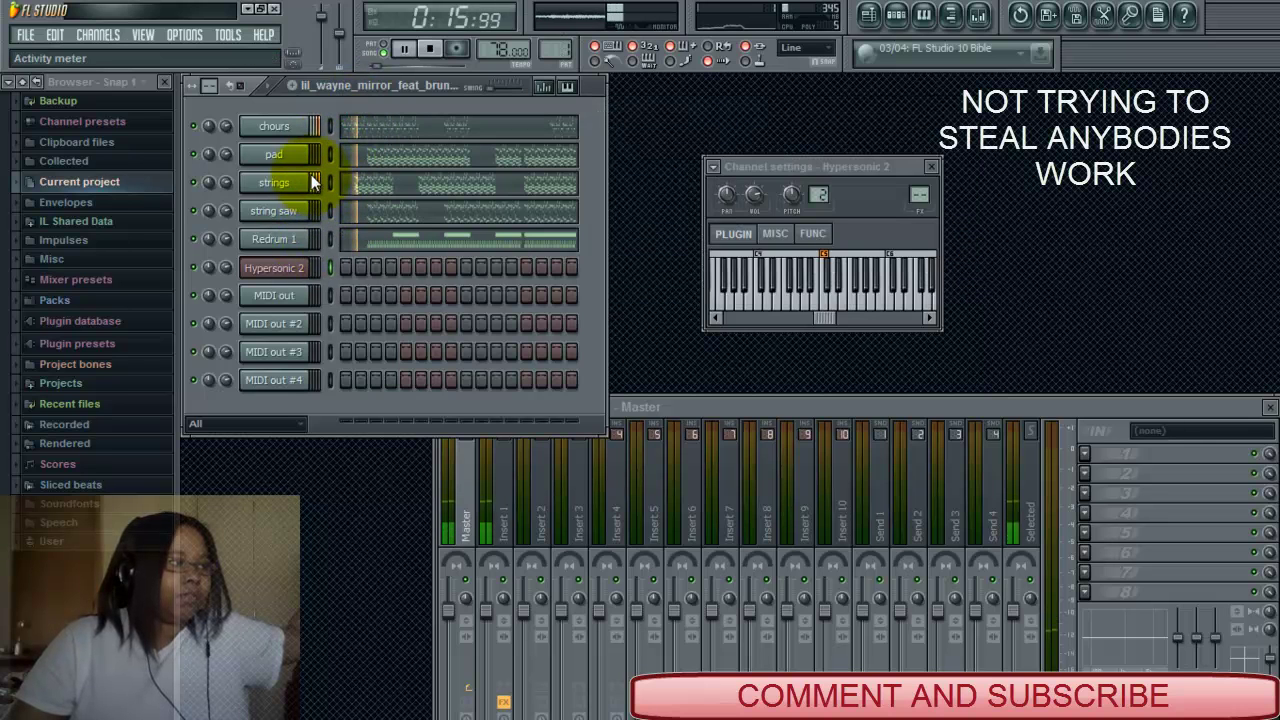
{"action": "key", "text": "space"}
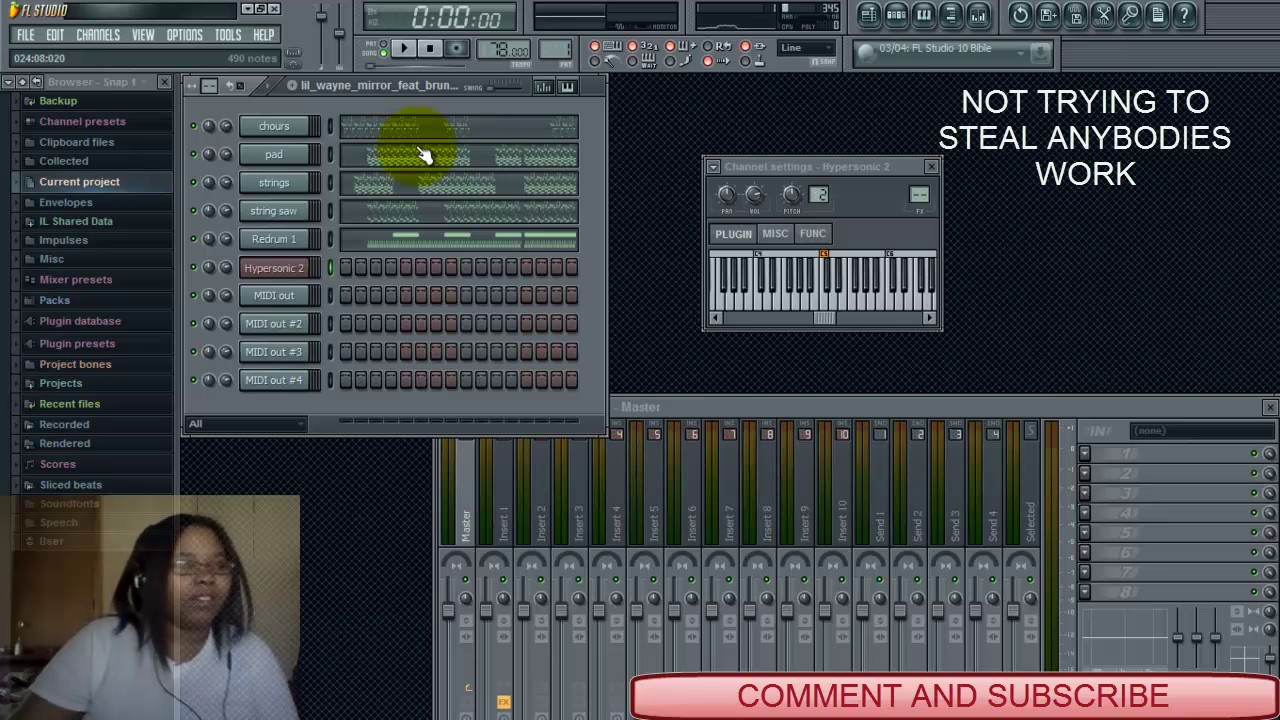
Reopen the Hypersonic 2 plugin to show its patch slots.
{"action": "left_click", "coordinate": [303, 270]}
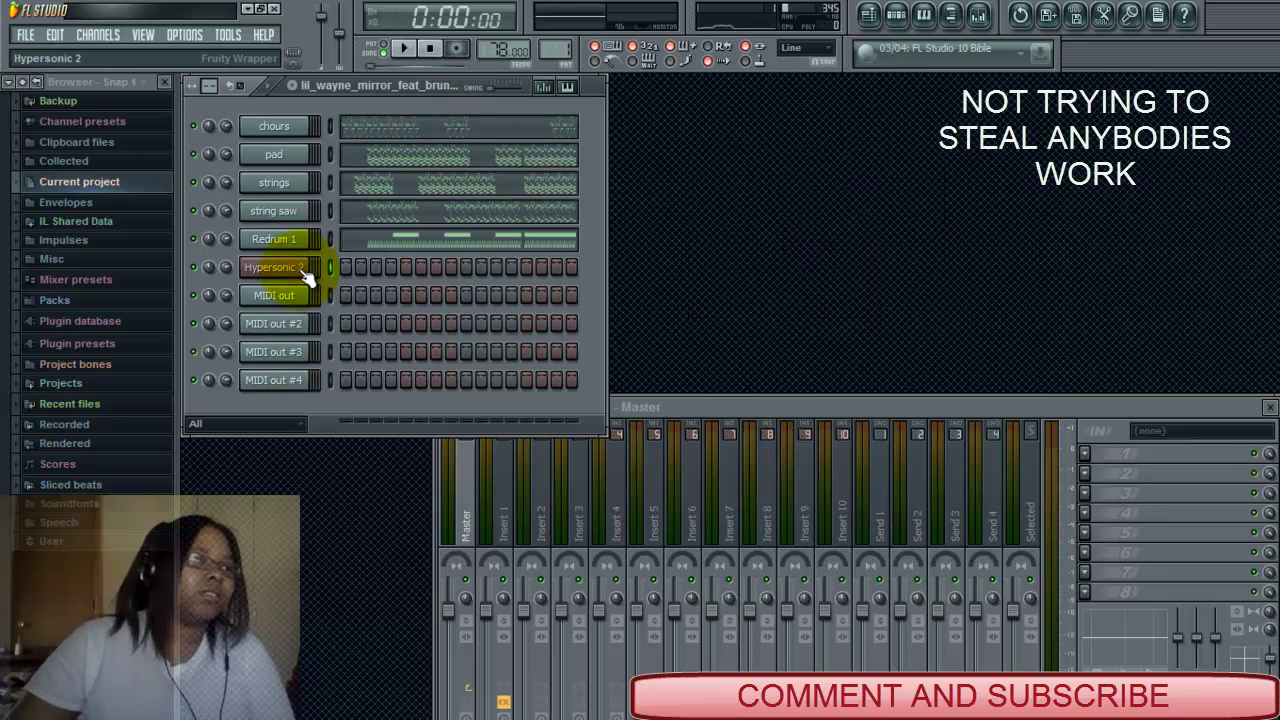
{"action": "left_click", "coordinate": [303, 270]}
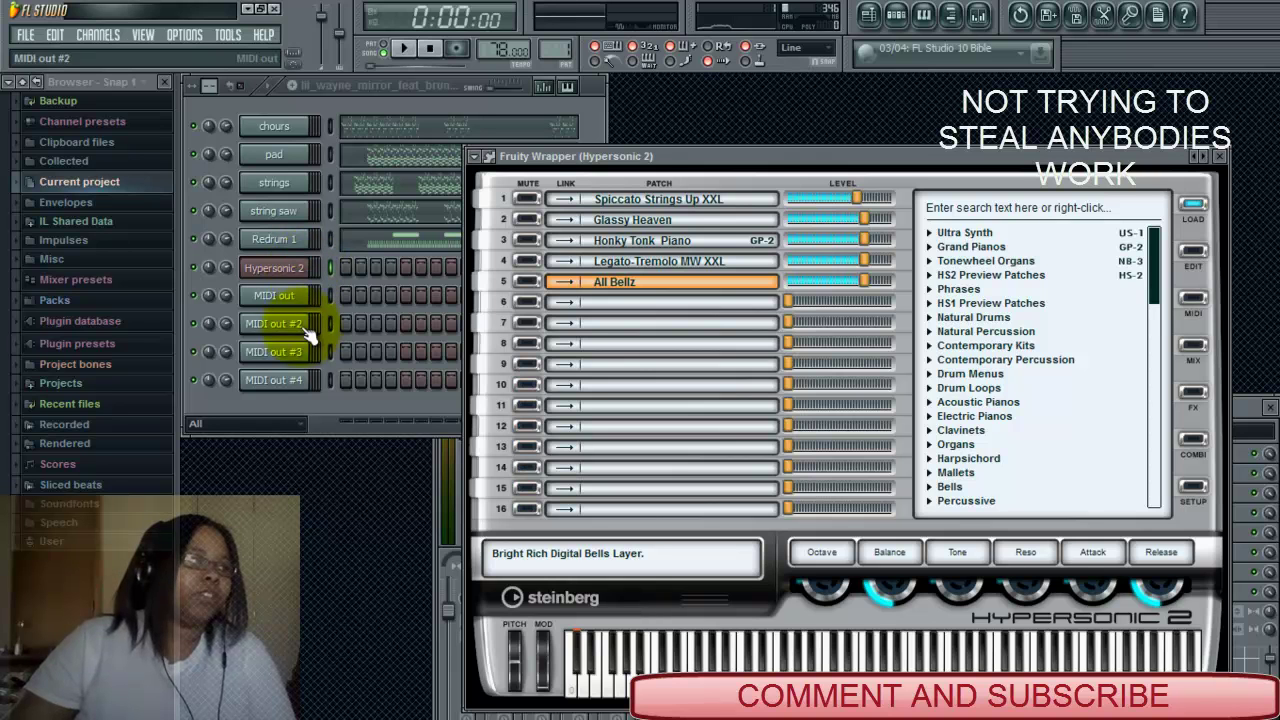
Close the Hypersonic 2 window to view the chours channel's MIDI Out settings, and reopen the plugin.
{"action": "left_click", "coordinate": [1222, 158]}
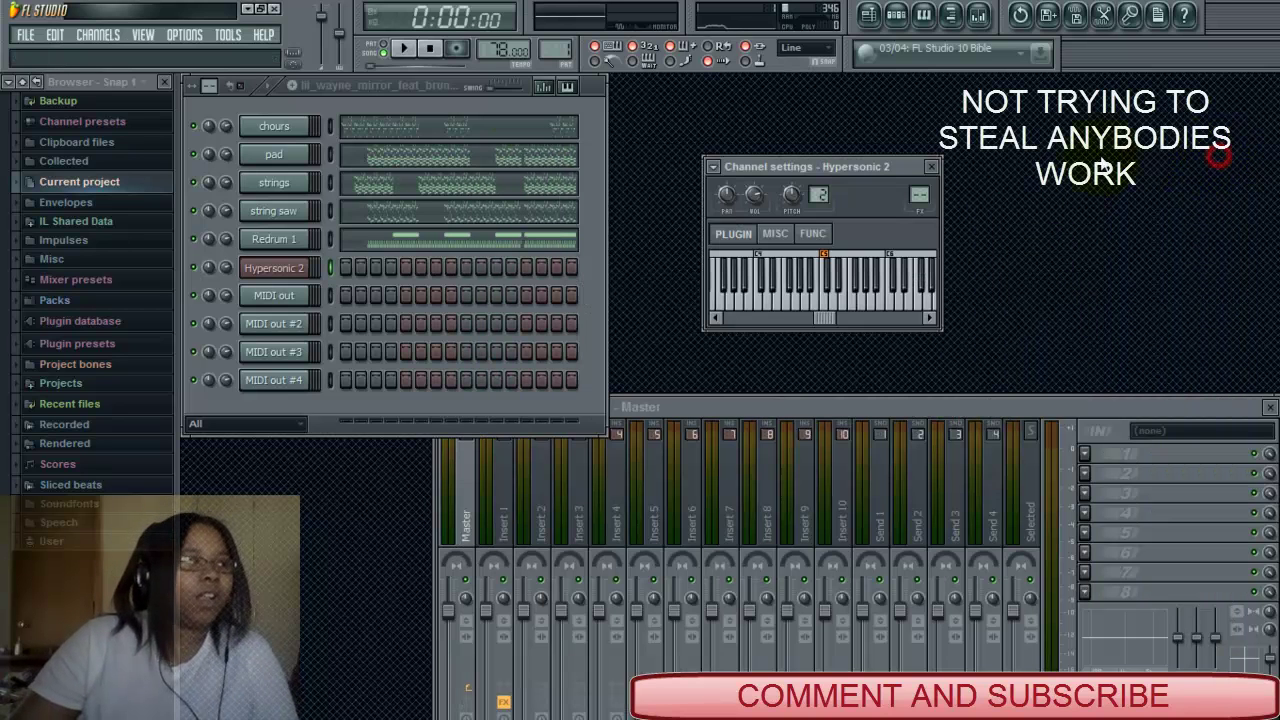
{"action": "left_click", "coordinate": [274, 126]}
{"action": "right_click", "coordinate": [280, 124]}
{"action": "left_click", "coordinate": [280, 124]}
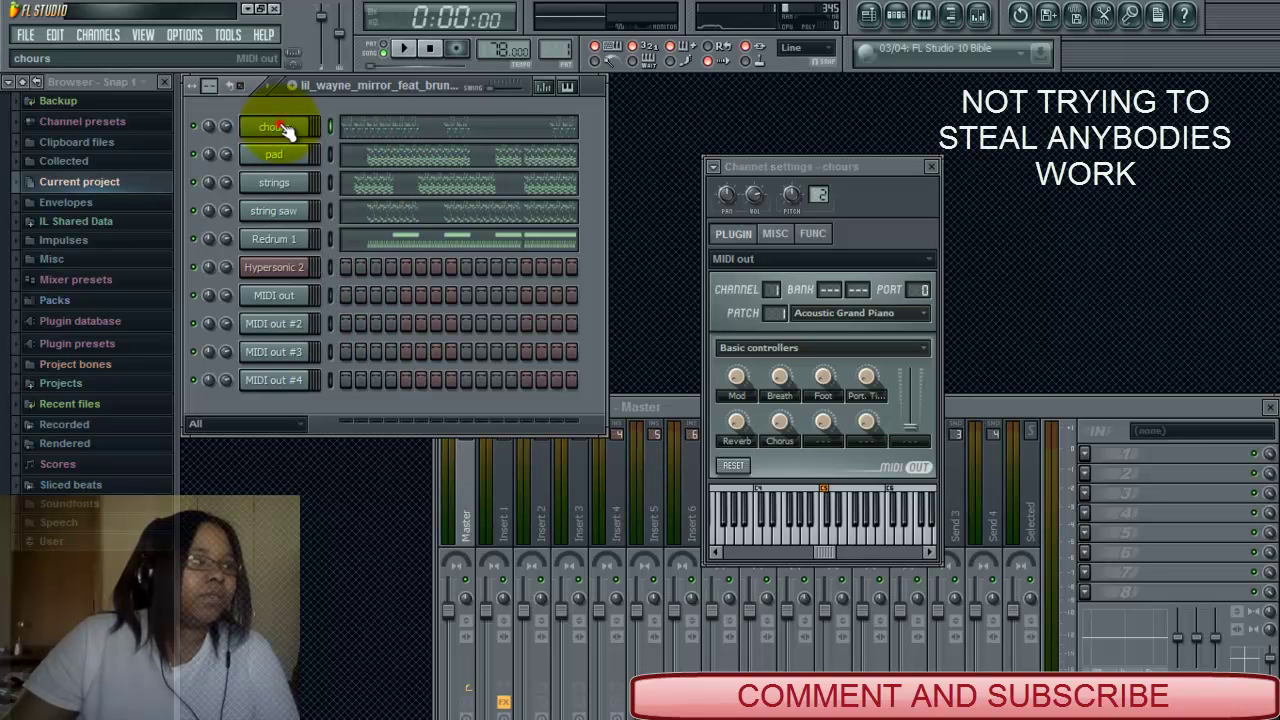
{"action": "left_click", "coordinate": [280, 271]}
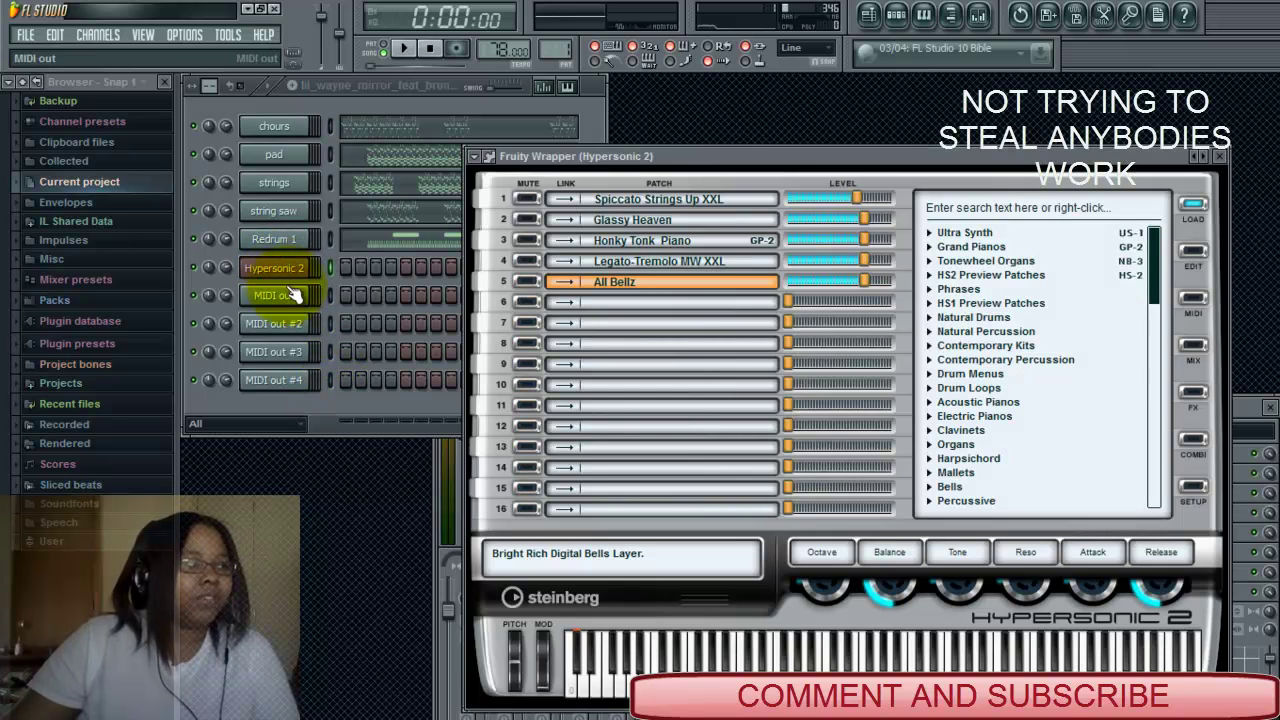
Examine the replacement instruments offered for the chours, pad and strings channels without replacing any of them.
{"action": "left_click", "coordinate": [277, 130]}
{"action": "right_click", "coordinate": [277, 132]}
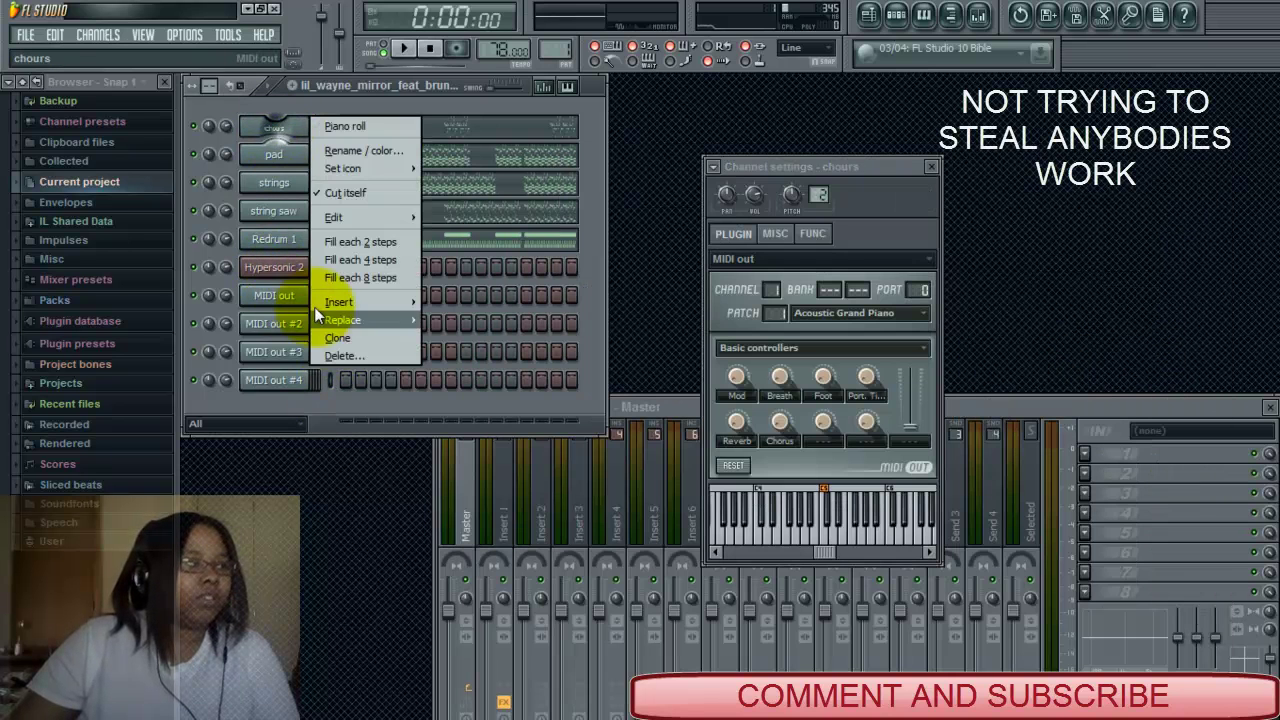
{"action": "mouse_move", "coordinate": [335, 322]}
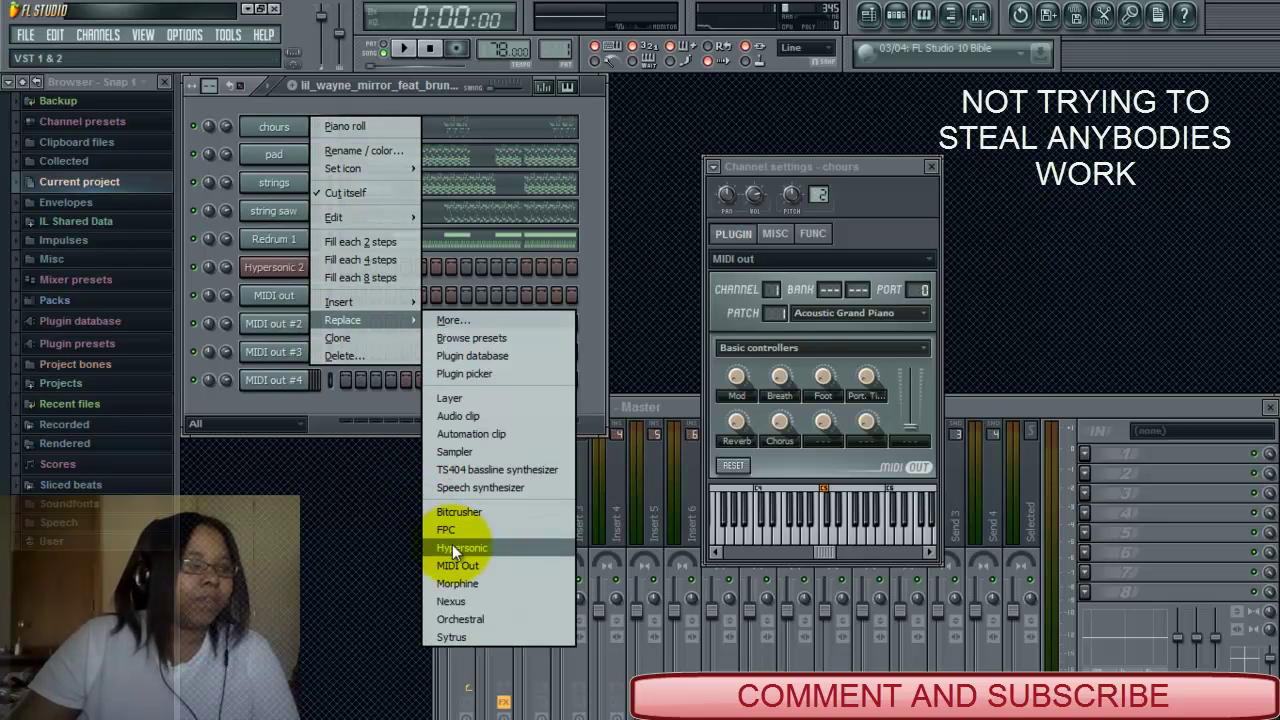
{"action": "left_click", "coordinate": [262, 152]}
{"action": "left_click", "coordinate": [265, 155]}
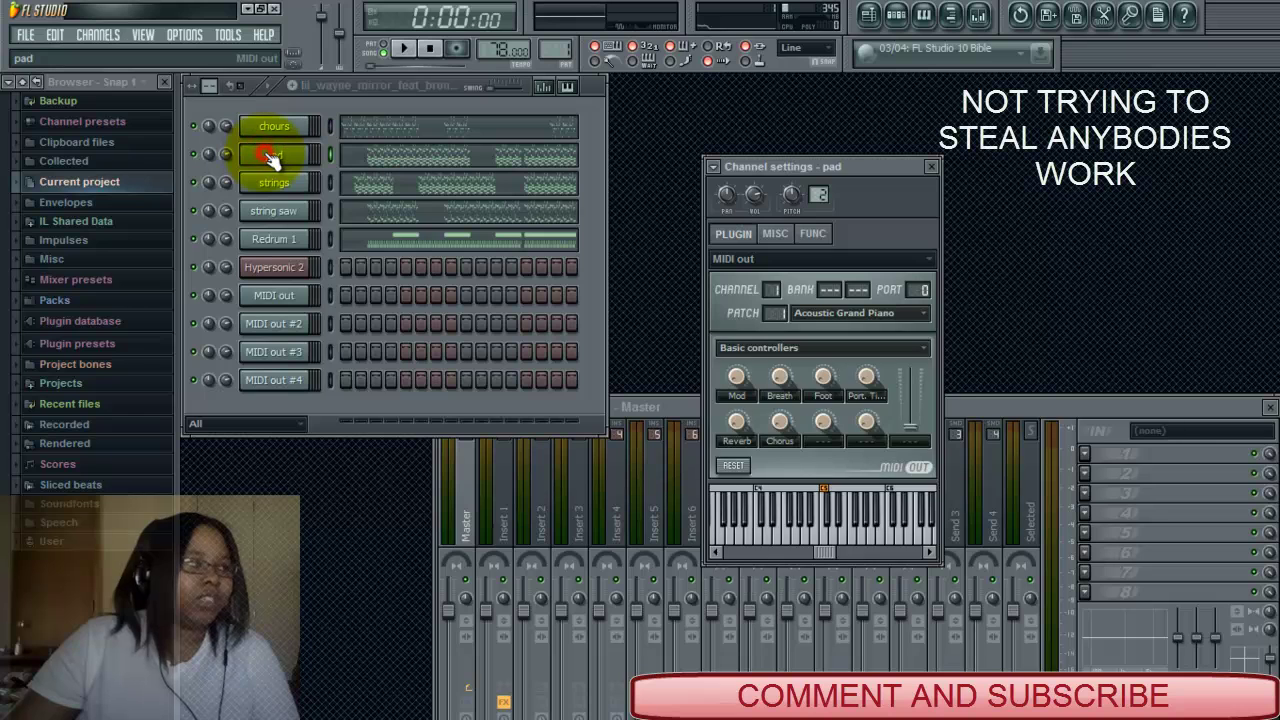
{"action": "right_click", "coordinate": [270, 158]}
{"action": "mouse_move", "coordinate": [332, 344]}
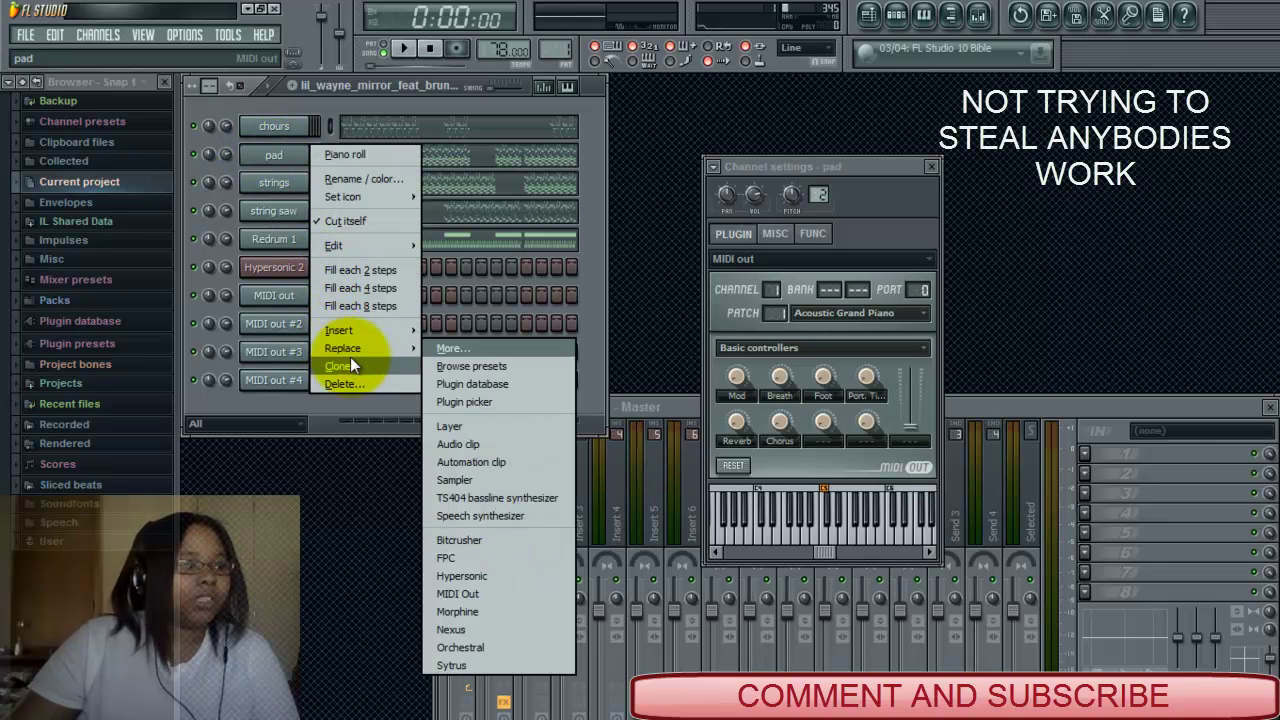
{"action": "left_click", "coordinate": [254, 190]}
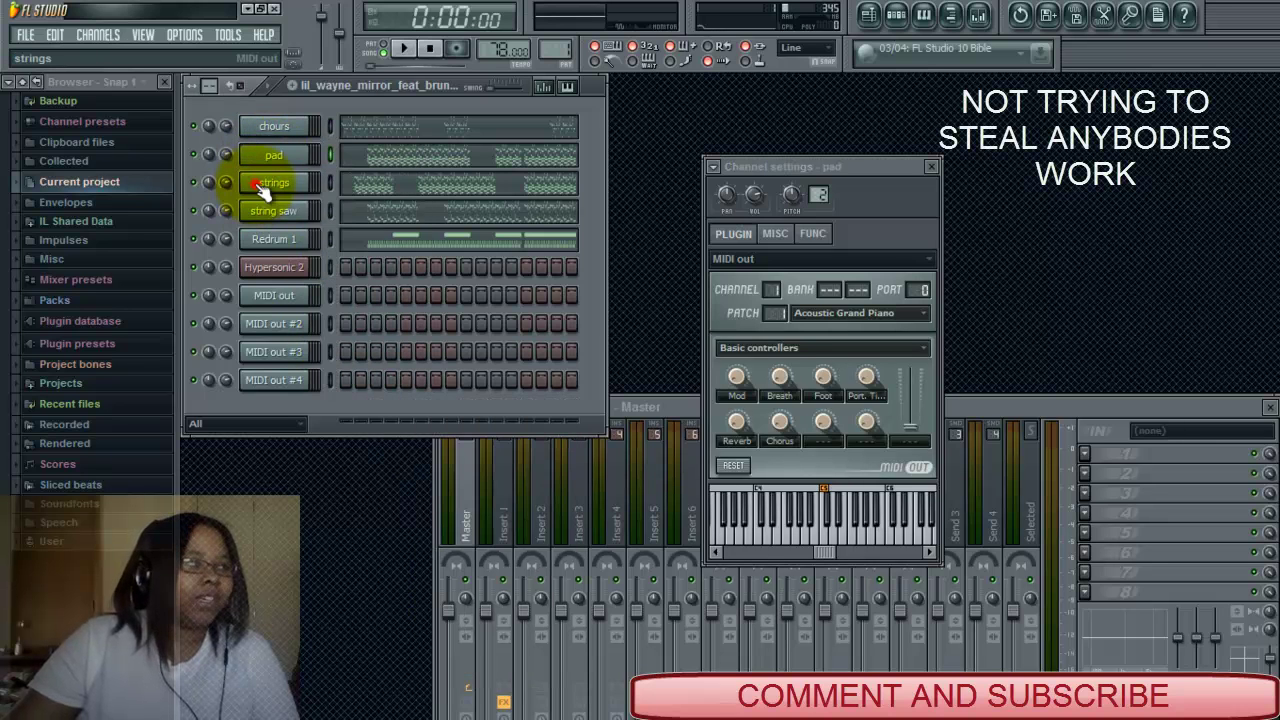
{"action": "right_click", "coordinate": [271, 185]}
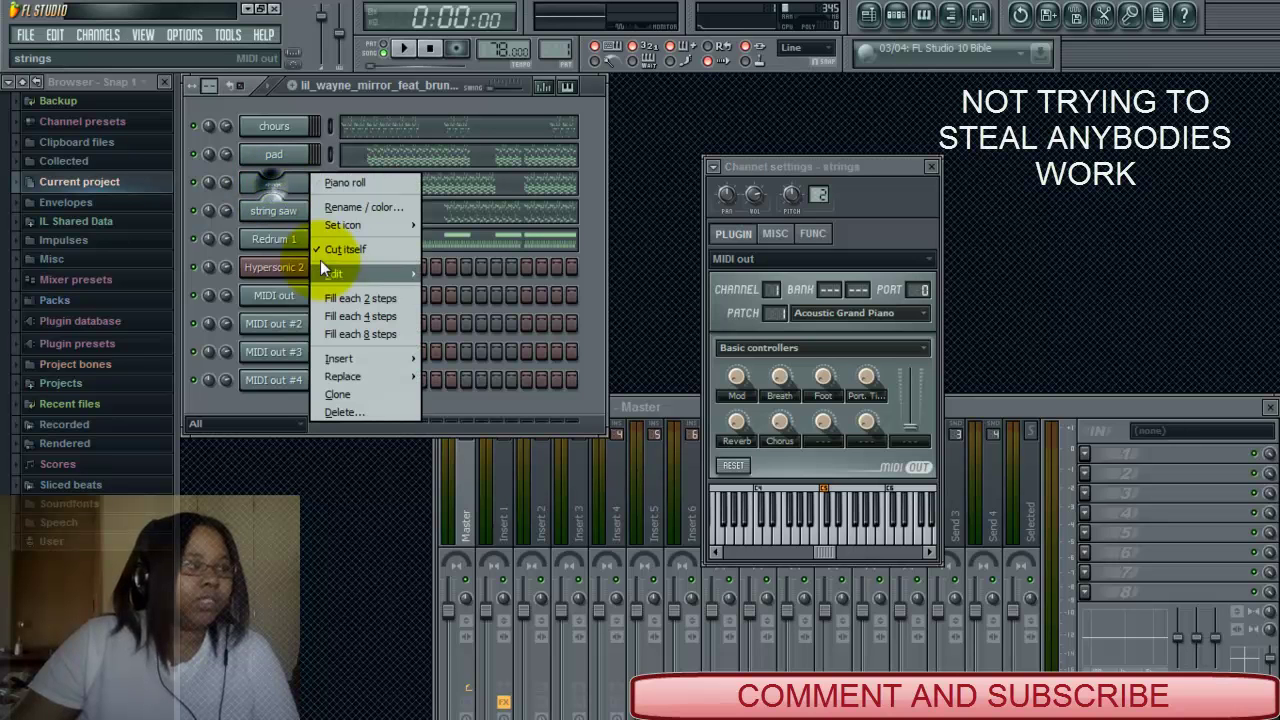
{"action": "mouse_move", "coordinate": [367, 376]}
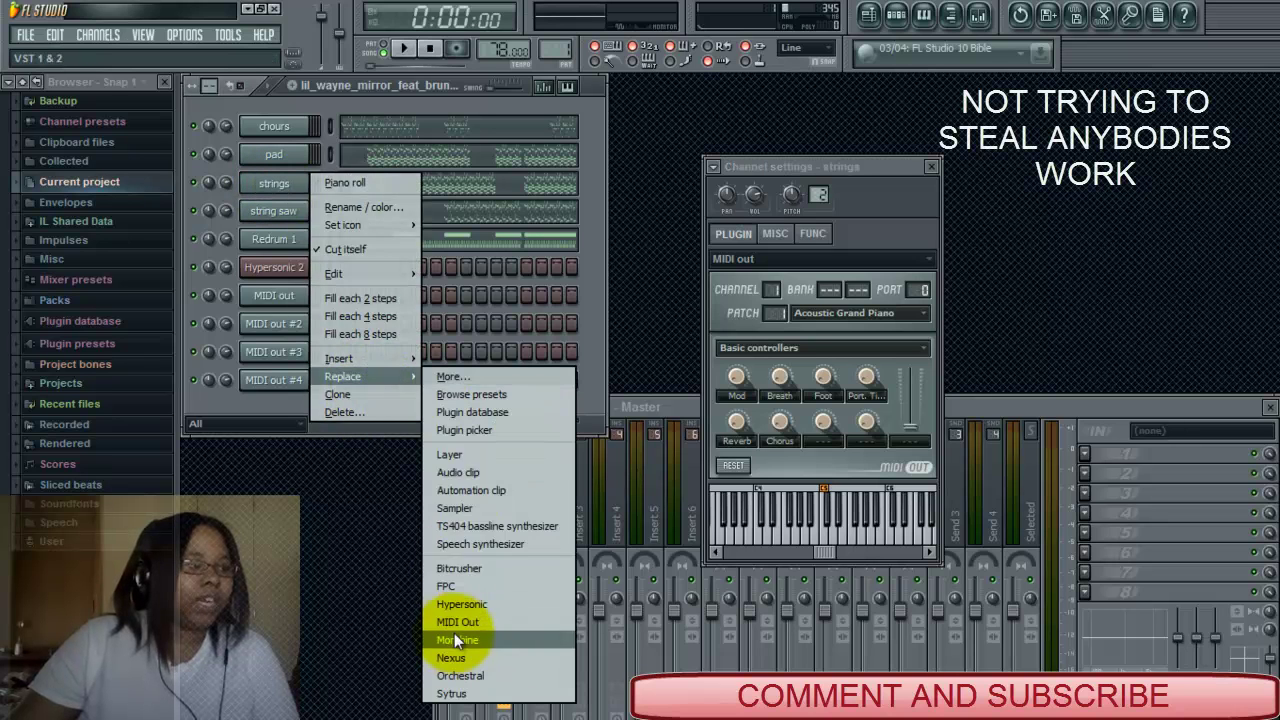
{"action": "left_click", "coordinate": [265, 184]}
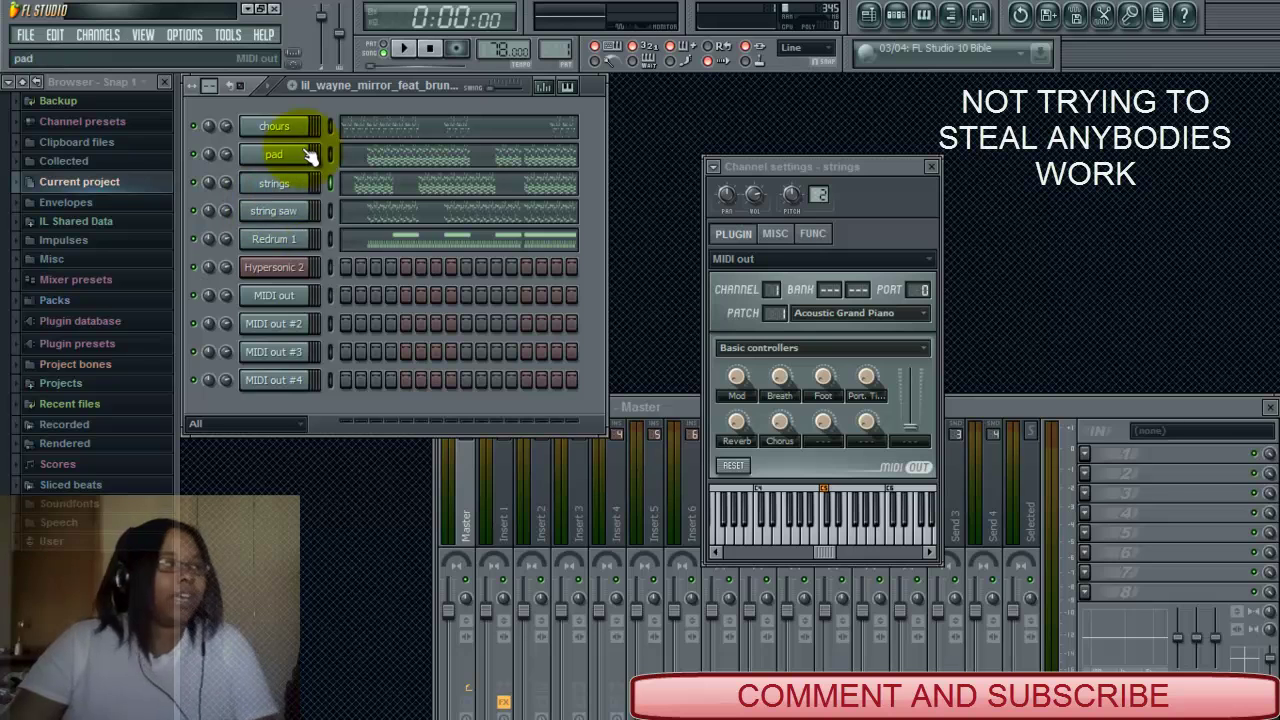
Switch the step sequencer to the new sounds pattern and open the Hypersonic 2 channel's notes in the piano roll.
{"action": "left_click", "coordinate": [273, 268]}
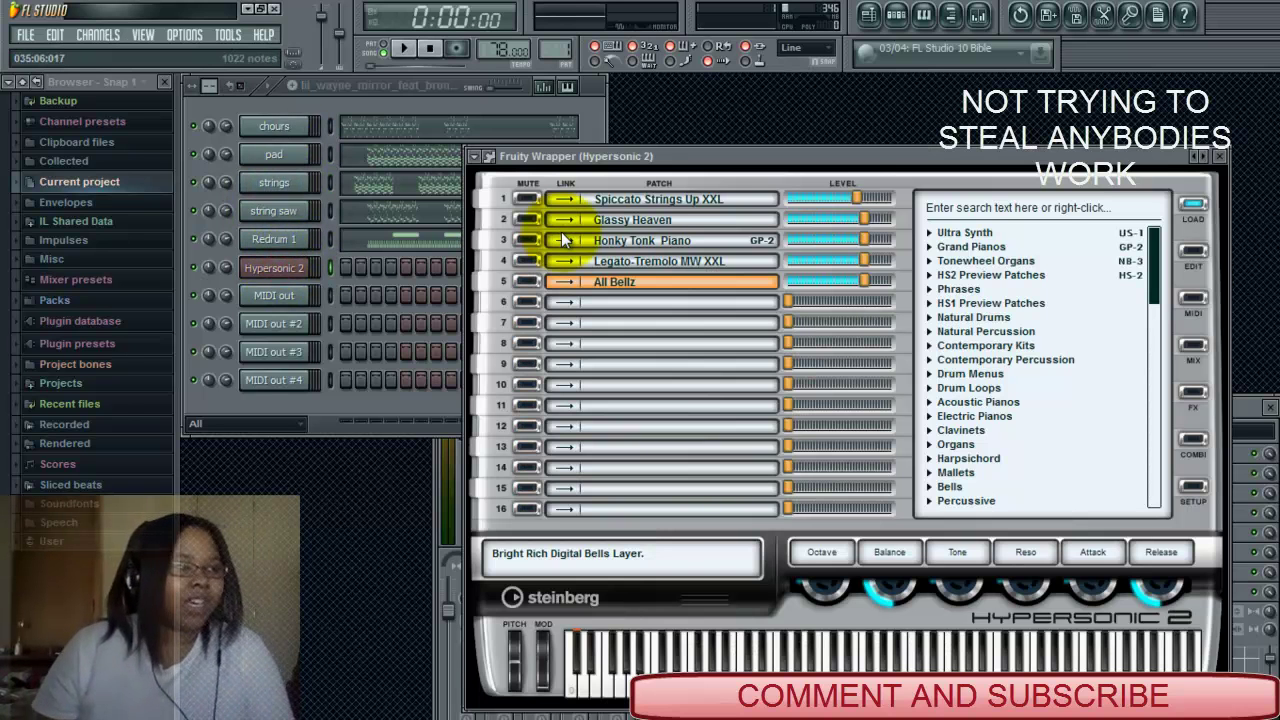
{"action": "left_click", "coordinate": [420, 86]}
{"action": "left_click", "coordinate": [358, 130]}
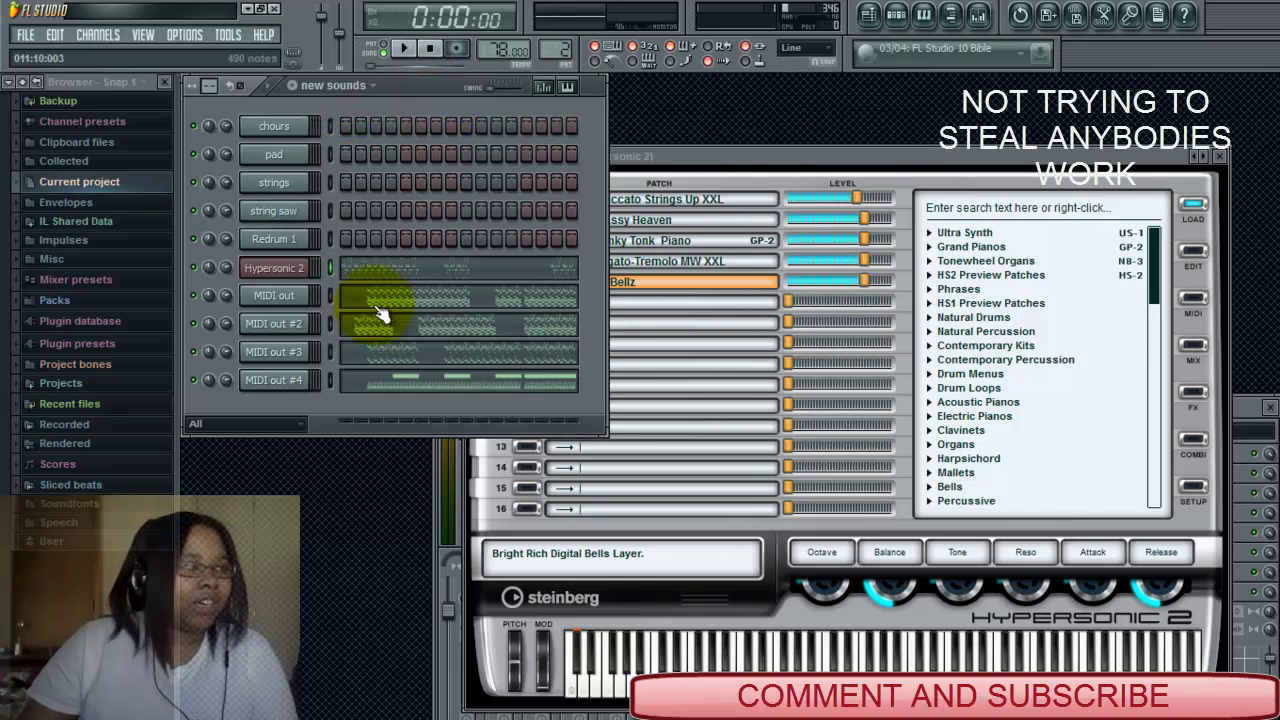
{"action": "left_click", "coordinate": [380, 268]}
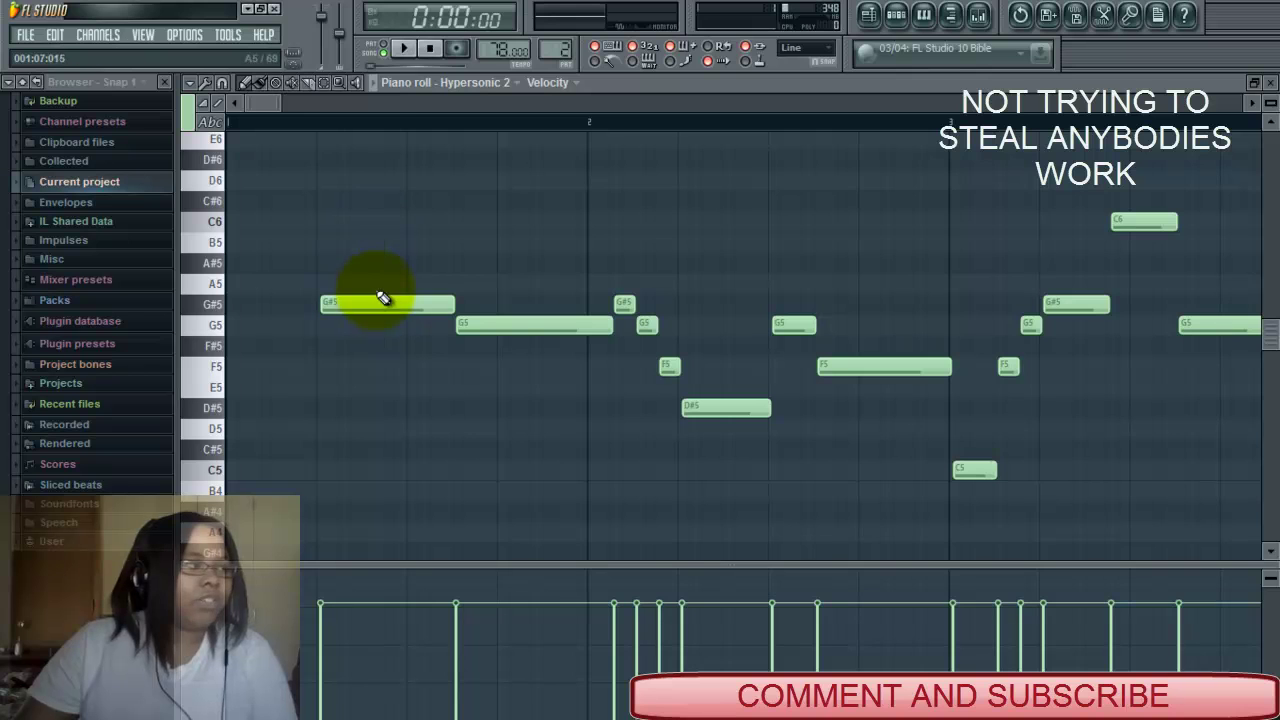
Undo the last edit, collapsing the project history in the browser, and close the piano roll.
{"action": "left_click_drag", "start_coordinate": [256, 102], "coordinate": [305, 103]}
{"action": "mouse_move", "coordinate": [347, 299]}
{"action": "left_mouse_down"}
{"action": "mouse_move", "coordinate": [343, 229]}
{"action": "mouse_move", "coordinate": [346, 321]}
{"action": "left_mouse_up"}
{"action": "key", "text": "ctrl+z"}
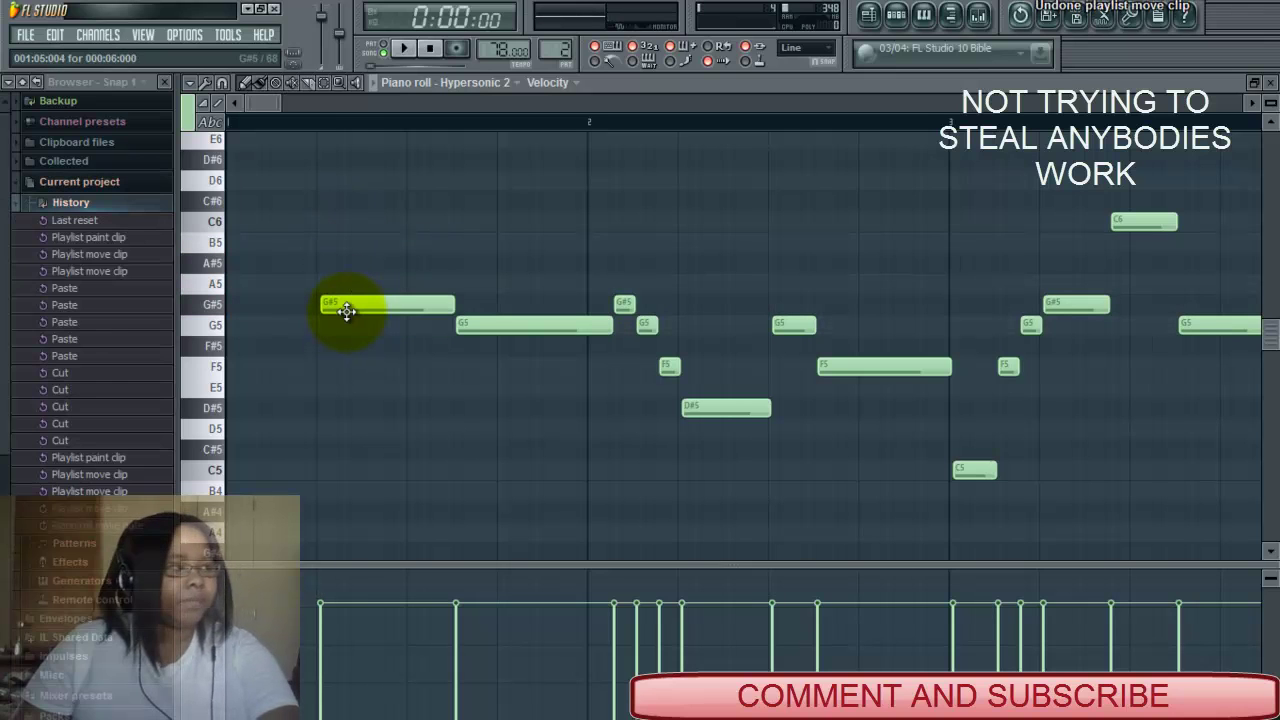
{"action": "left_click", "coordinate": [92, 202]}
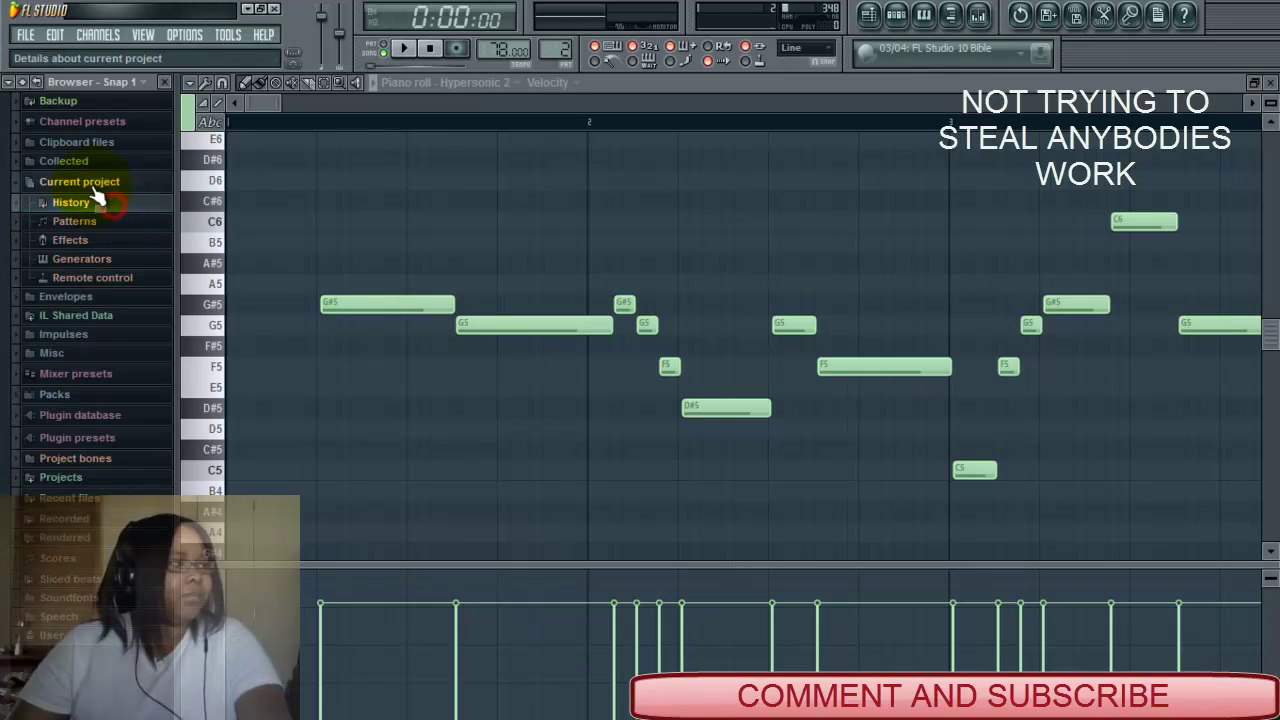
{"action": "left_click", "coordinate": [85, 181]}
{"action": "left_click", "coordinate": [1270, 83]}
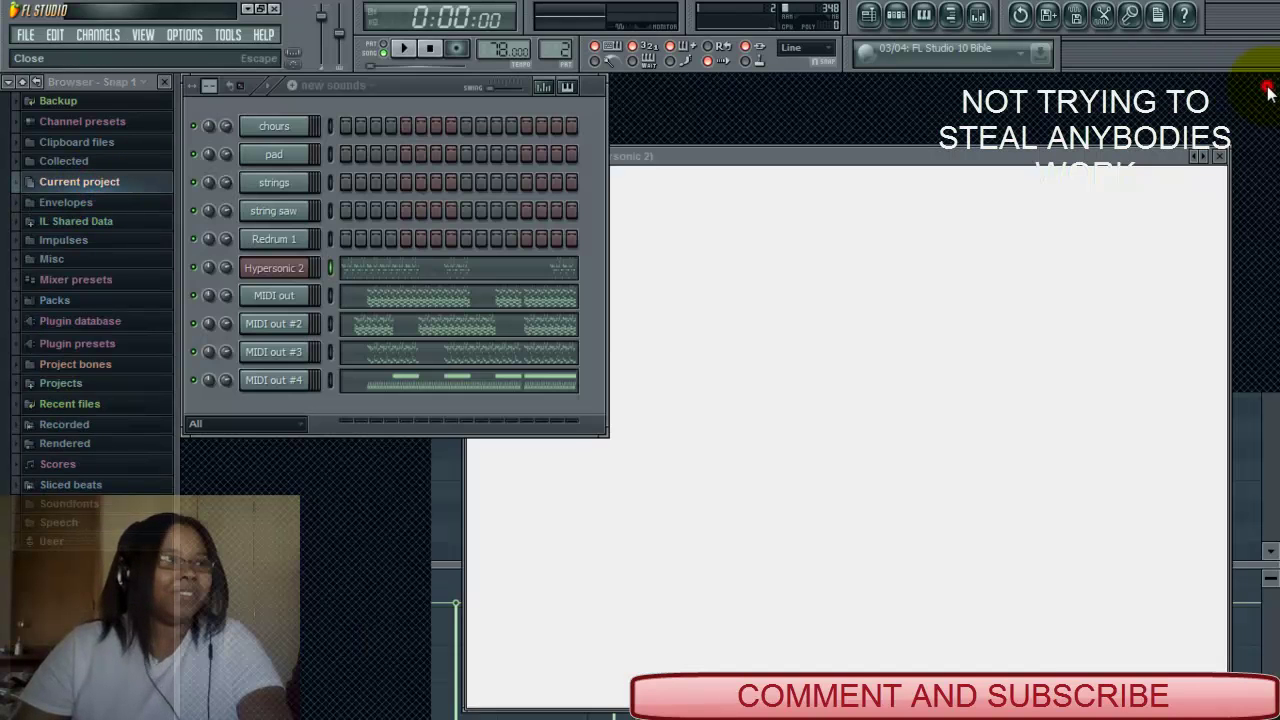
Open the Playlist, listen to the original pattern on Track 1, and stop playback.
{"action": "left_click", "coordinate": [869, 15]}
{"action": "key", "text": "space"}
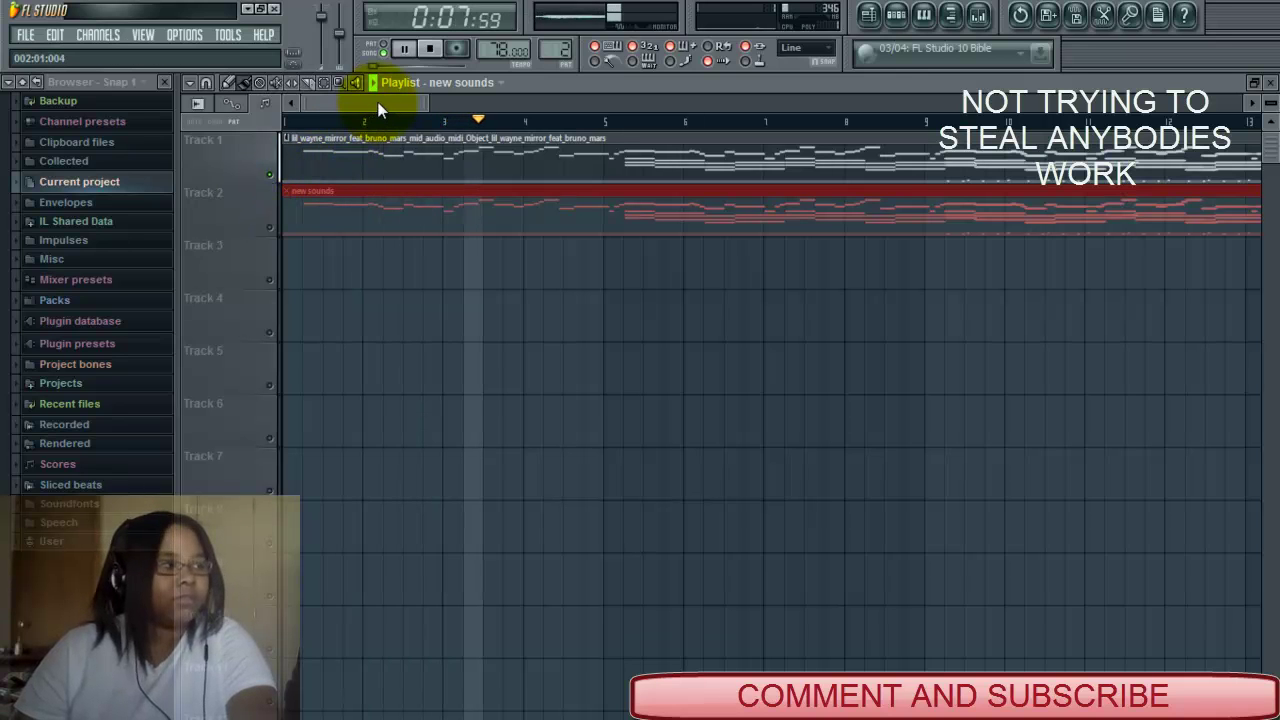
{"action": "mouse_move", "coordinate": [420, 99]}
{"action": "left_mouse_down"}
{"action": "mouse_move", "coordinate": [341, 111]}
{"action": "mouse_move", "coordinate": [411, 115]}
{"action": "left_mouse_up"}
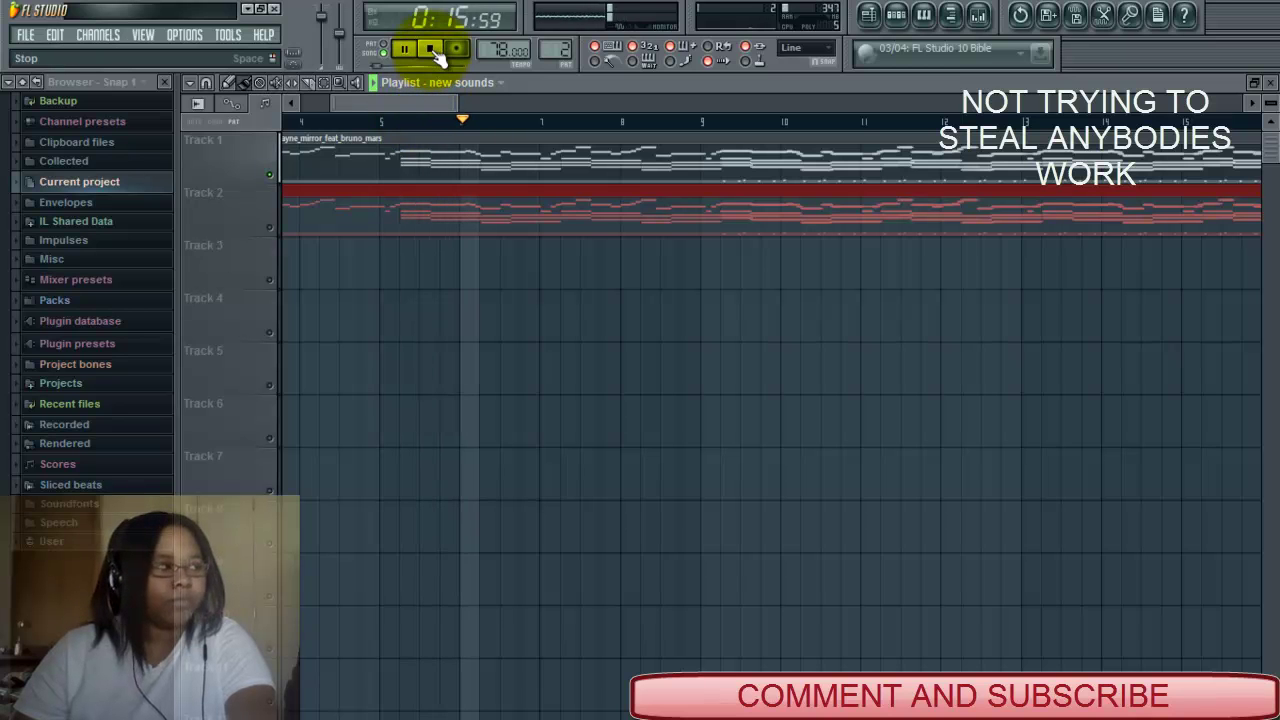
{"action": "left_click", "coordinate": [434, 50]}
{"action": "left_click", "coordinate": [398, 106]}
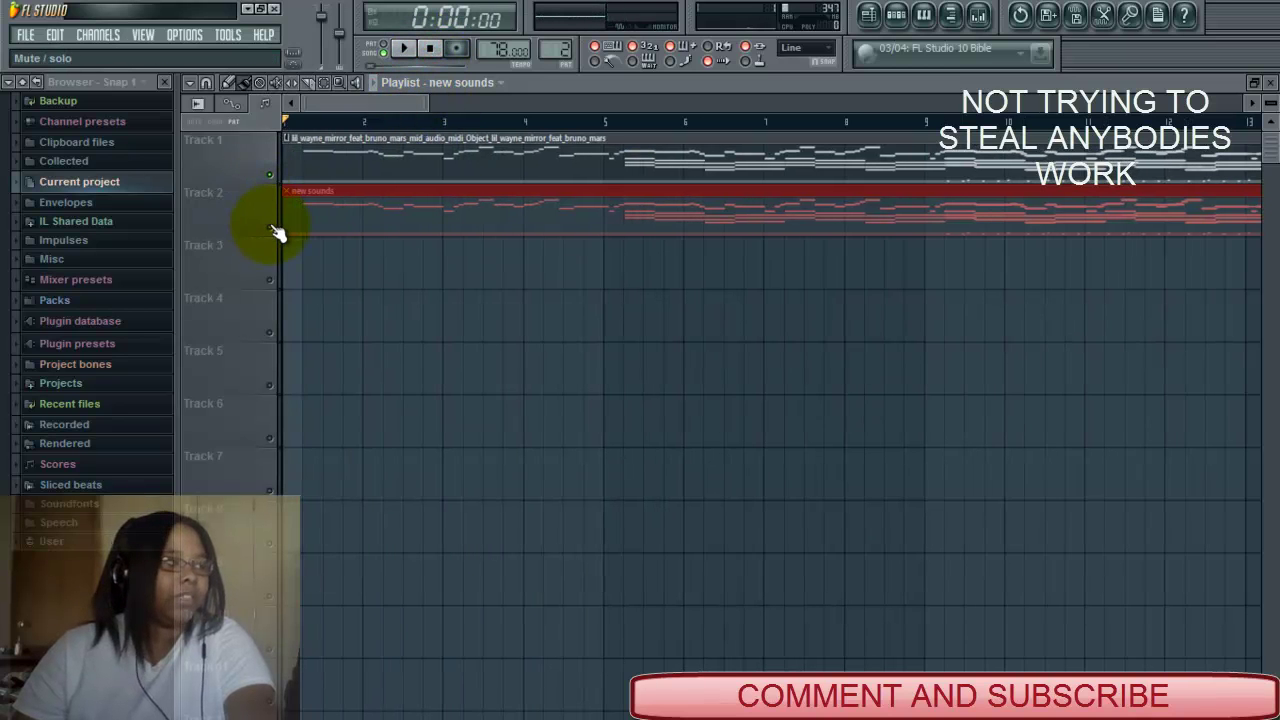
Solo Track 2 in the Playlist, play the new sounds pattern for comparison and stop playback.
{"action": "right_click", "coordinate": [270, 228]}
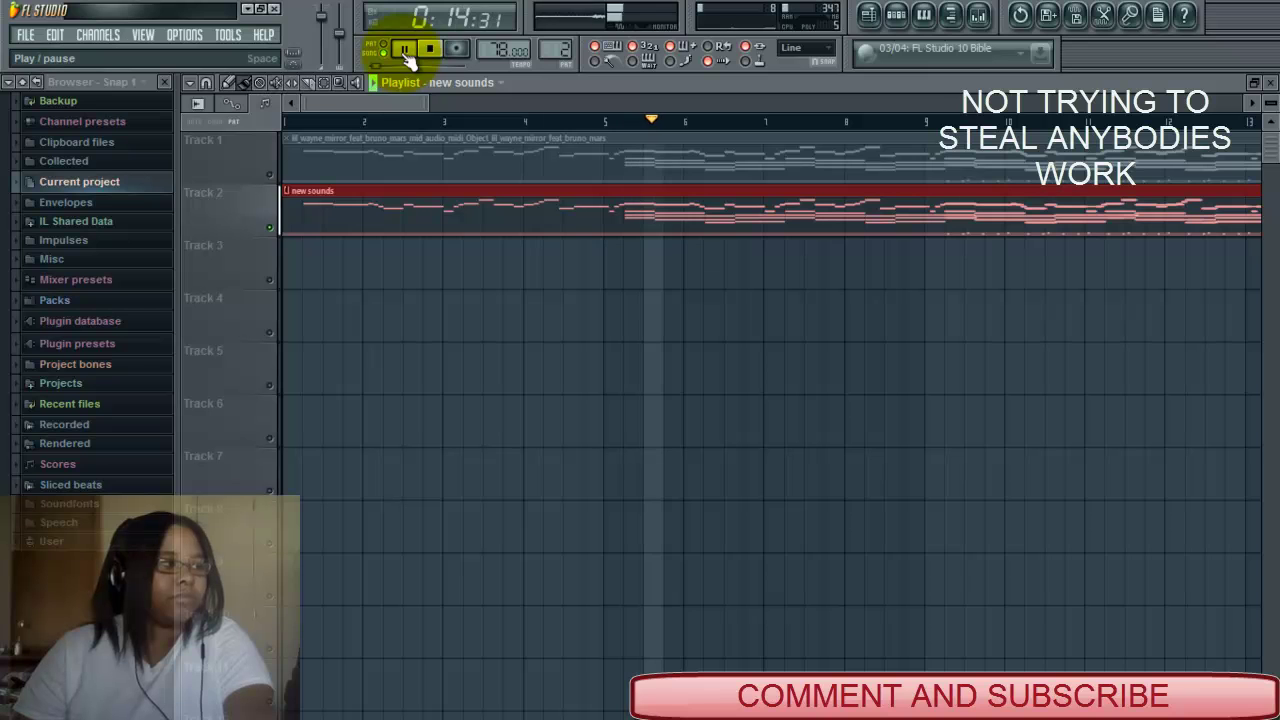
{"action": "mouse_move", "coordinate": [383, 106]}
{"action": "left_mouse_down"}
{"action": "mouse_move", "coordinate": [539, 97]}
{"action": "mouse_move", "coordinate": [374, 101]}
{"action": "left_mouse_up"}
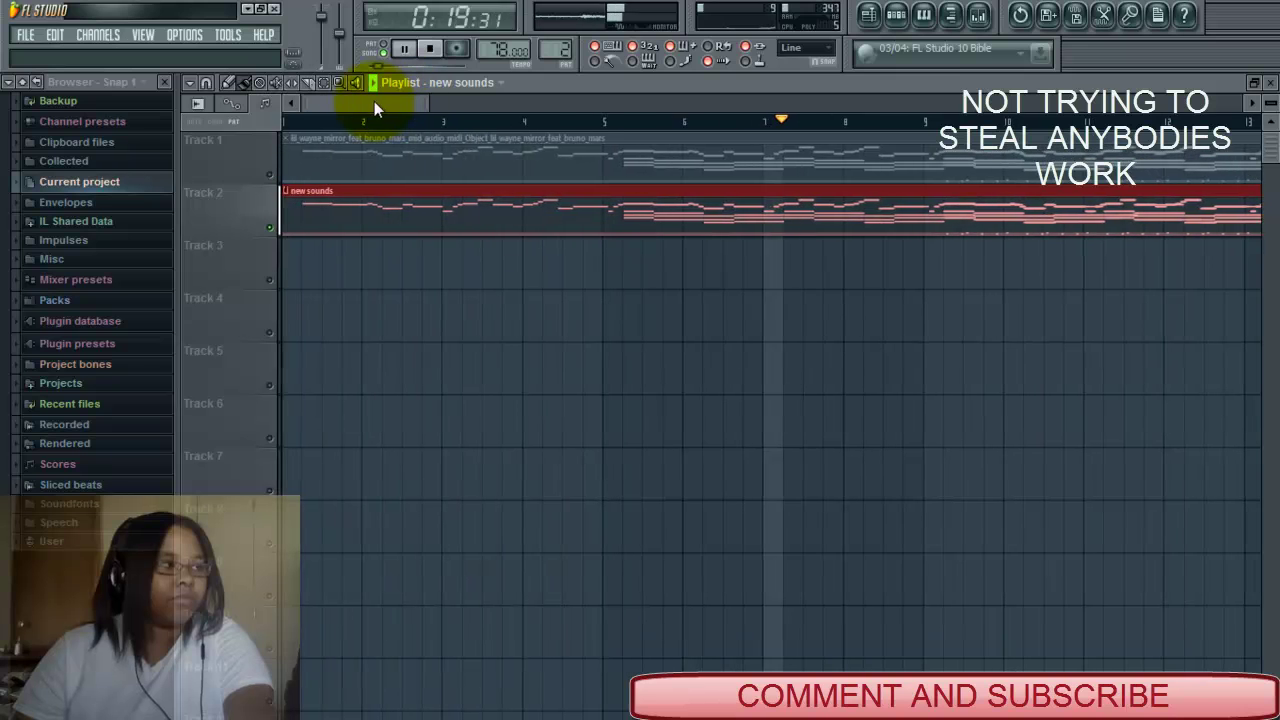
{"action": "left_click", "coordinate": [430, 49]}
Close the Playlist and bring the Hypersonic 2 plugin window to the front.
{"action": "left_click", "coordinate": [1270, 83]}
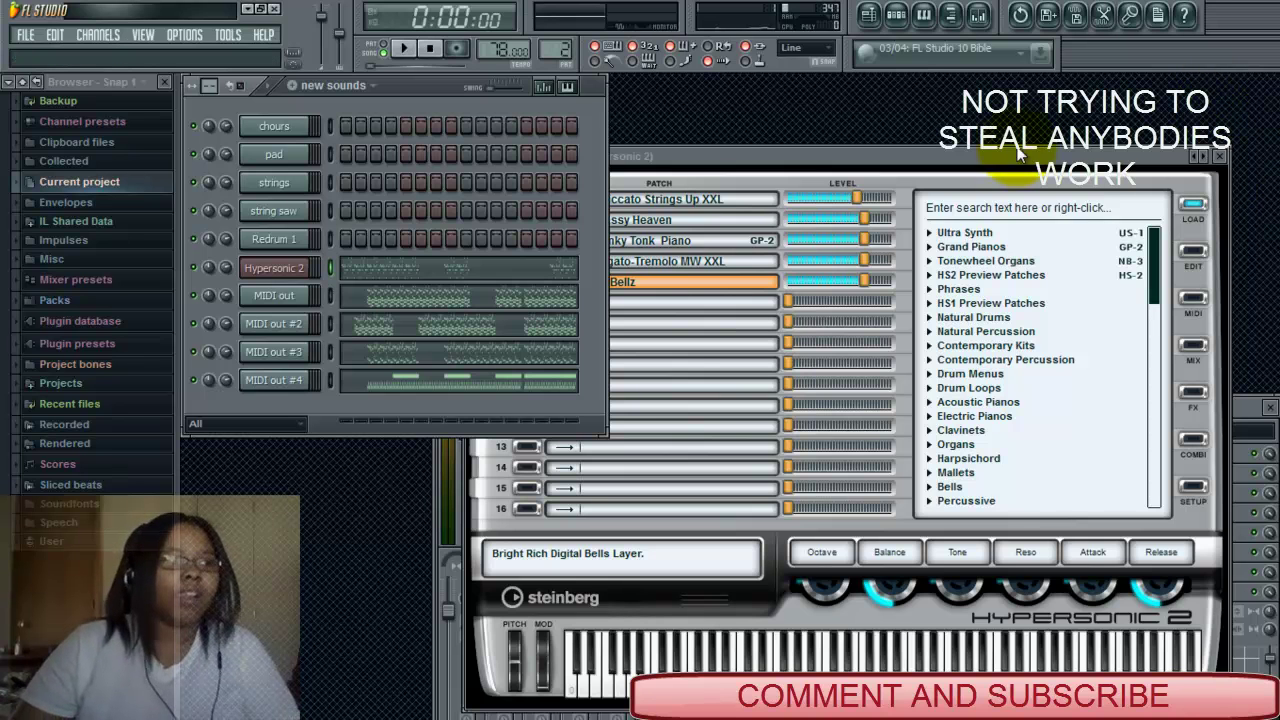
{"action": "left_click", "coordinate": [979, 159]}
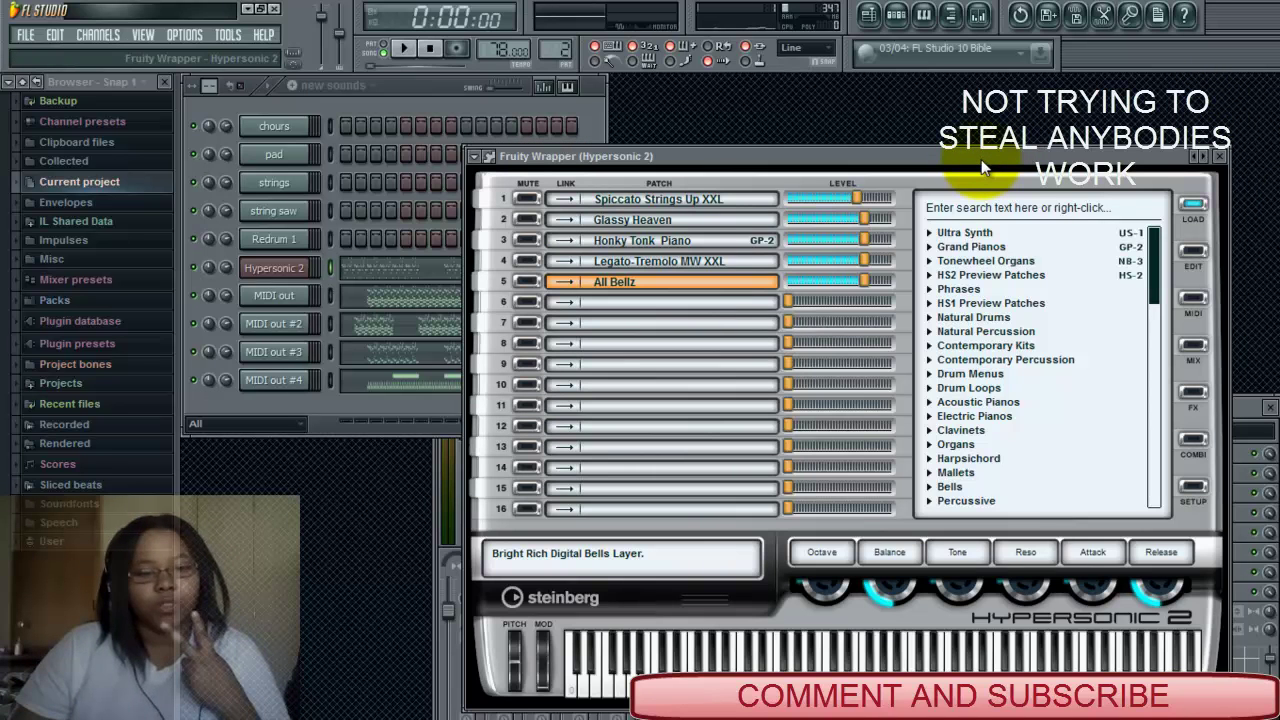